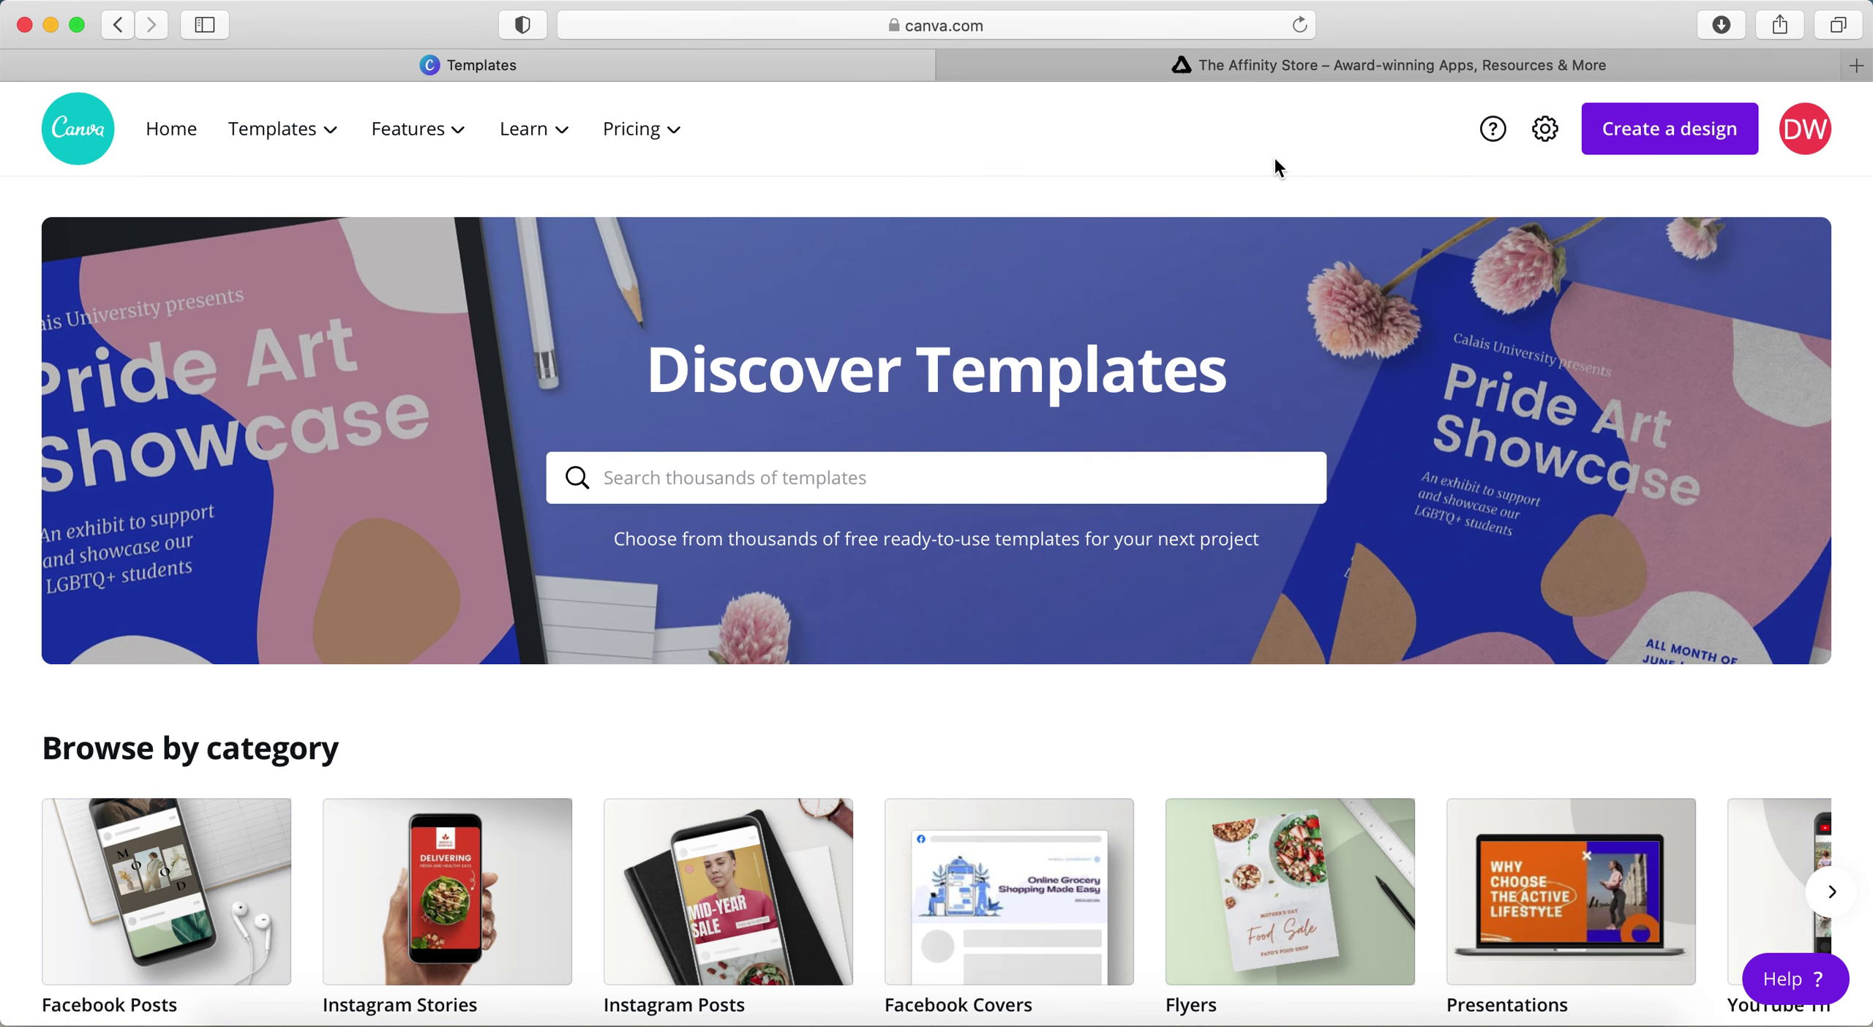
- Bring up the Templates mega-menu from the Canva header to see template categories
{"action": "mouse_move", "coordinate": [264, 146]}
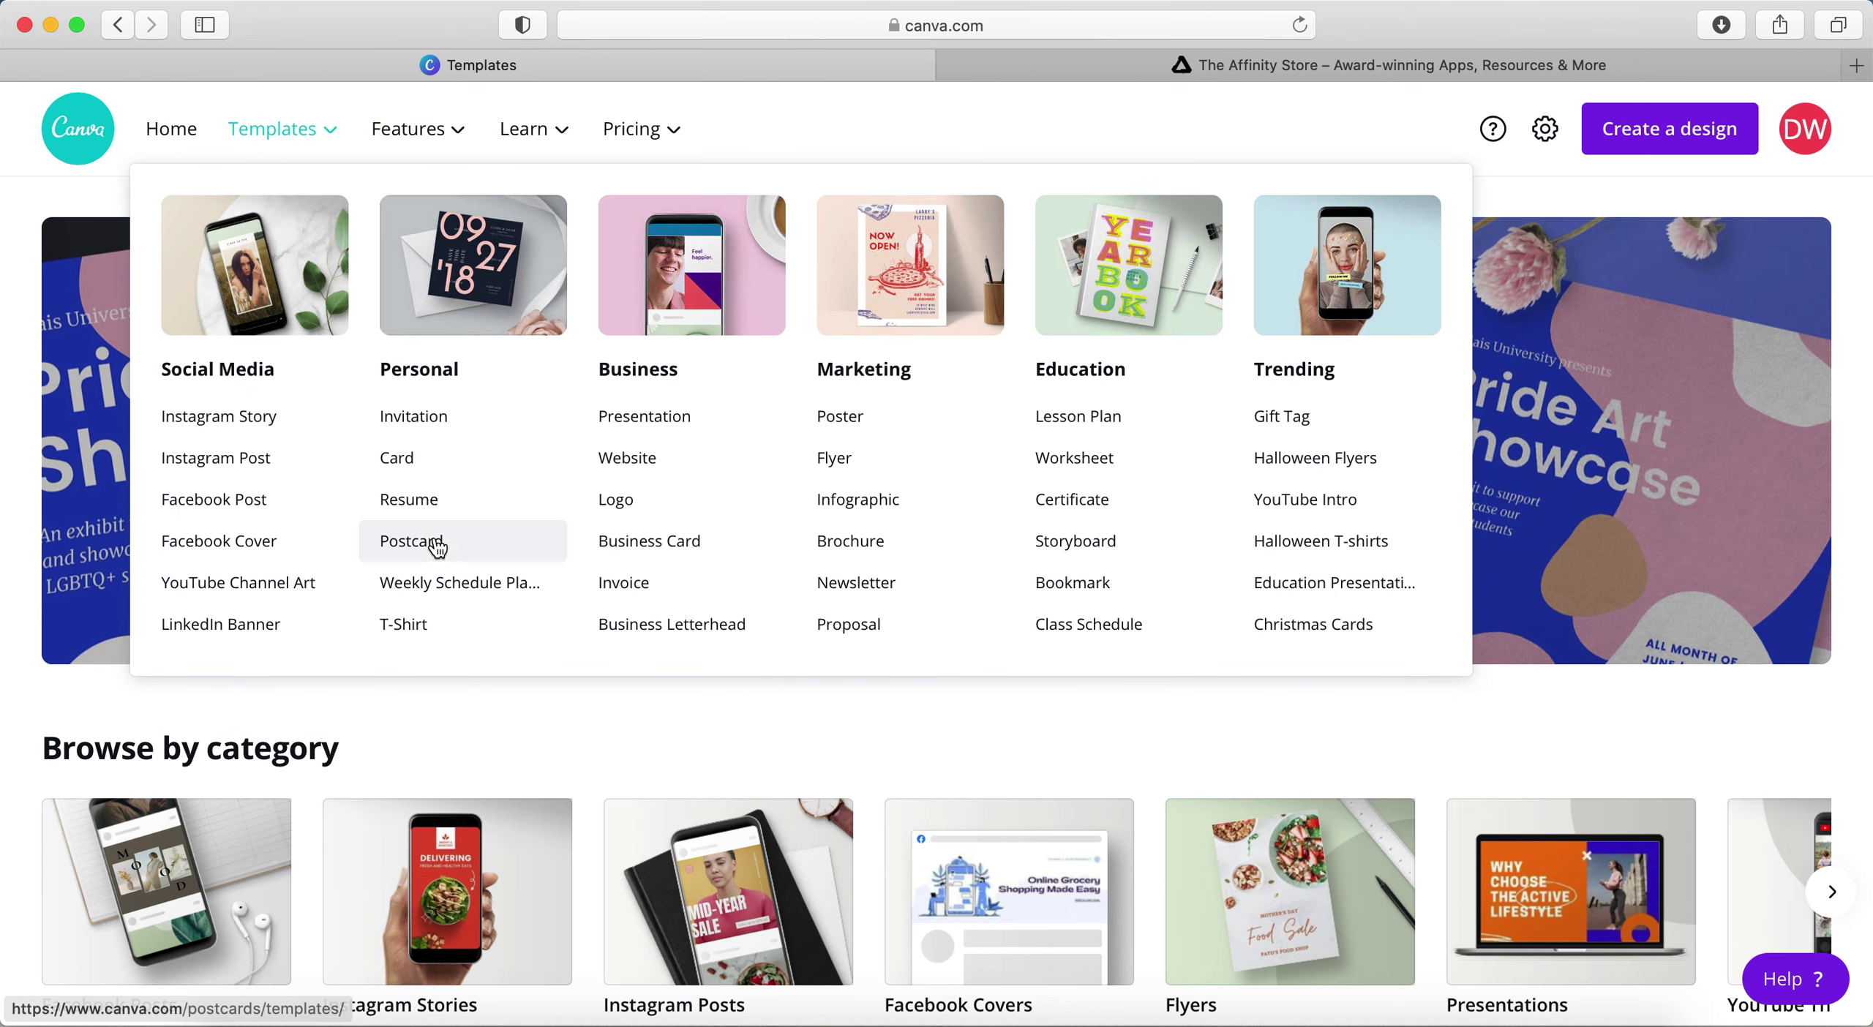
- Open the T-shirt templates and browse the grid to the black-and-red Sneakerhead design
{"action": "left_click", "coordinate": [405, 628]}
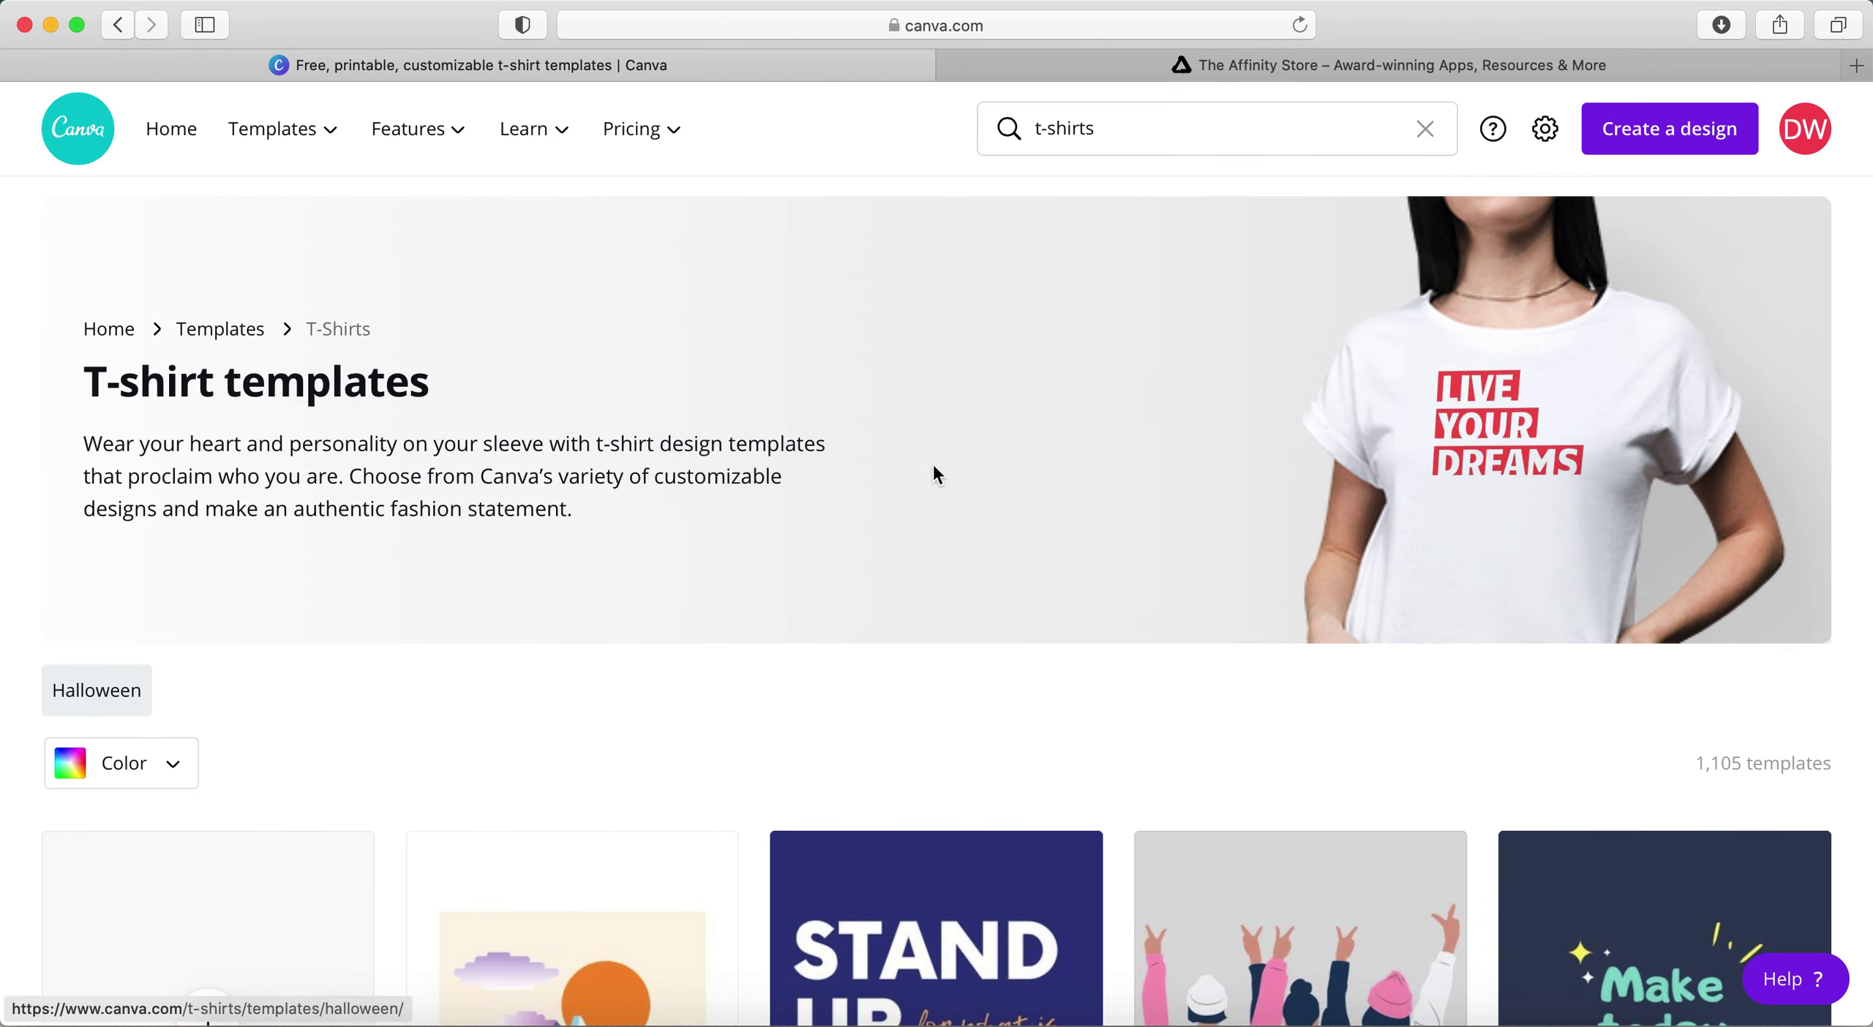
{"action": "scroll", "coordinate": [939, 461], "scroll_direction": "down", "scroll_amount": 3}
{"action": "scroll", "coordinate": [1053, 453], "scroll_direction": "up", "scroll_amount": 3}
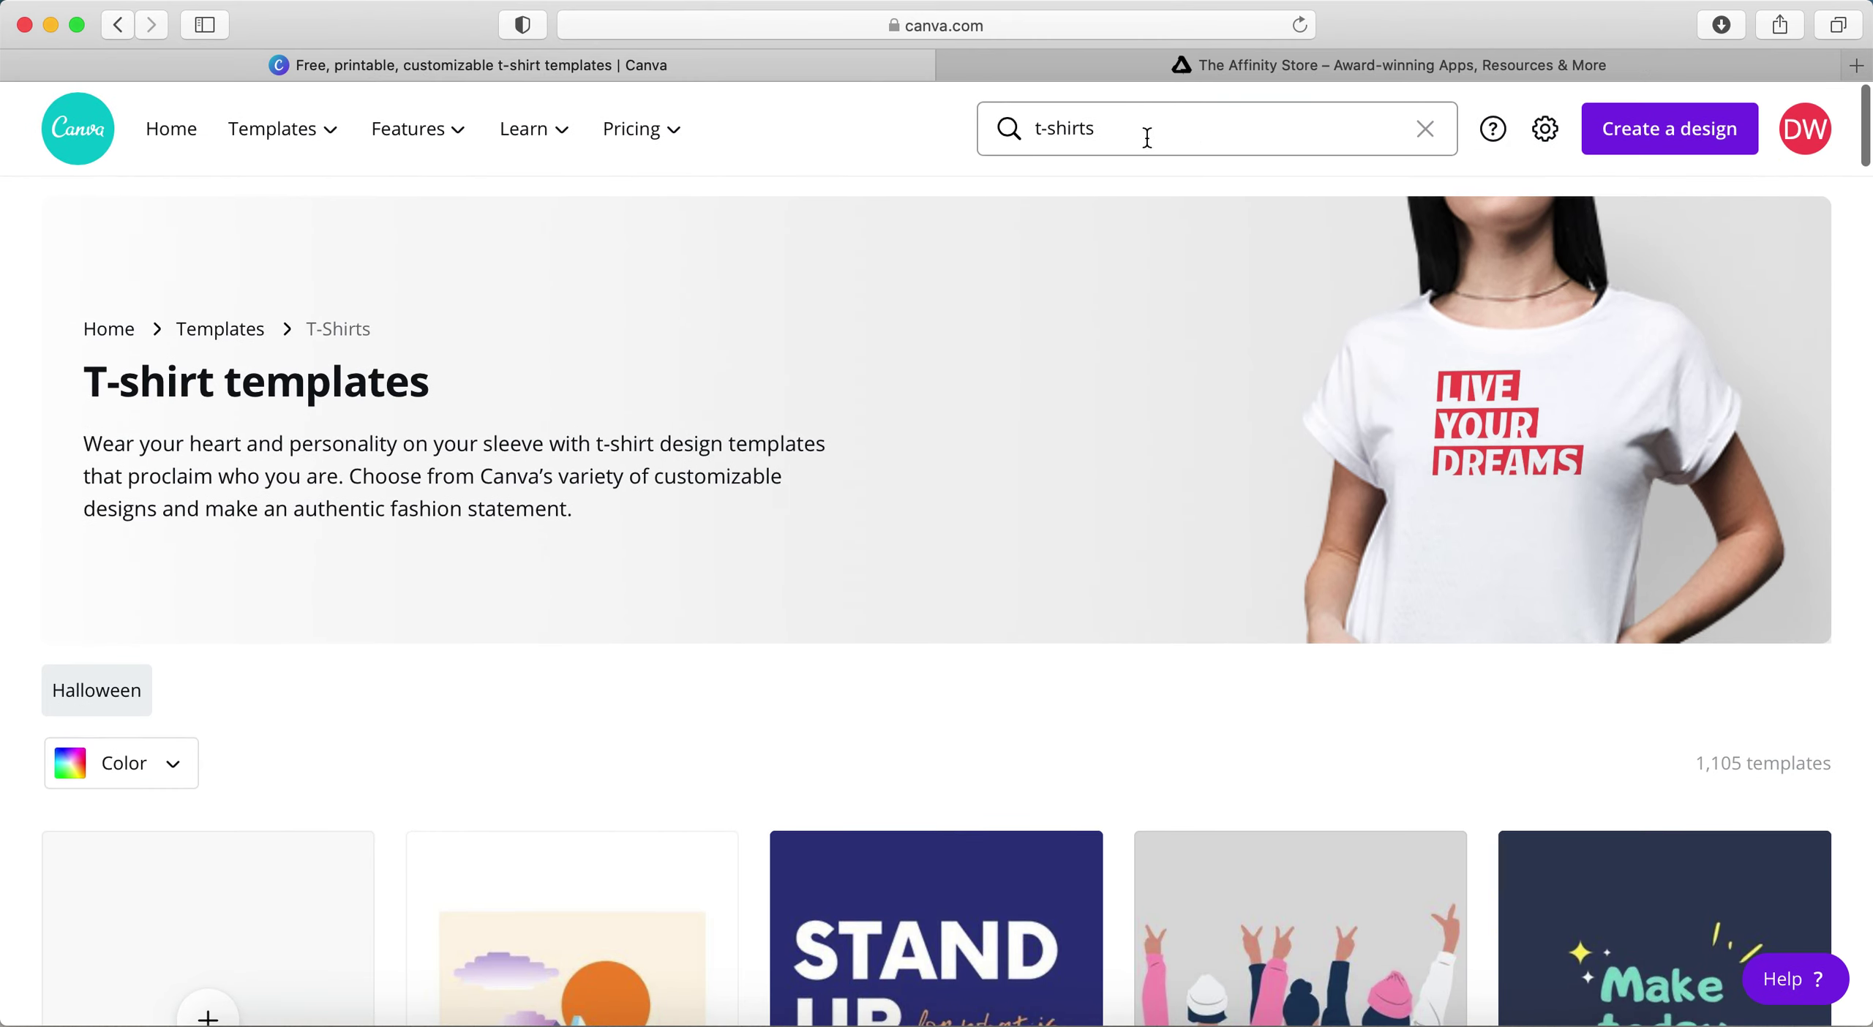
{"action": "scroll", "coordinate": [859, 526], "scroll_direction": "down", "scroll_amount": 5}
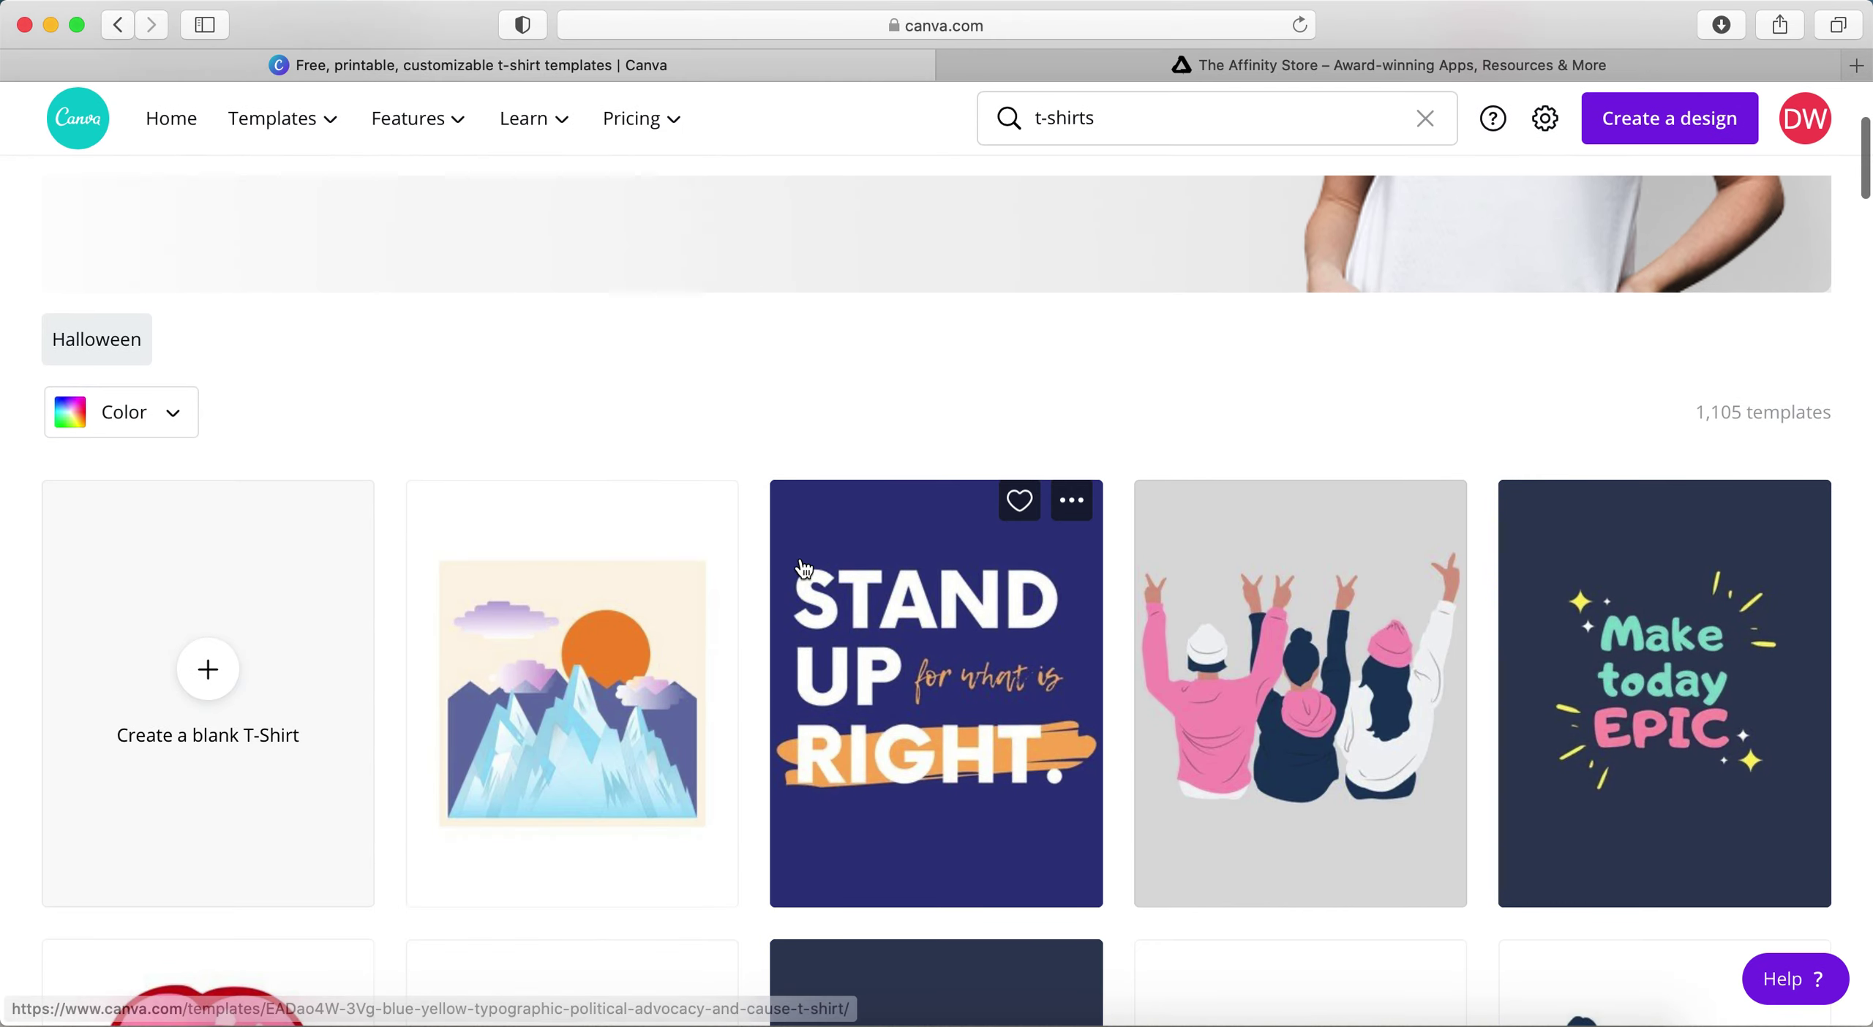
{"action": "scroll", "coordinate": [17, 769], "scroll_direction": "down", "scroll_amount": 8}
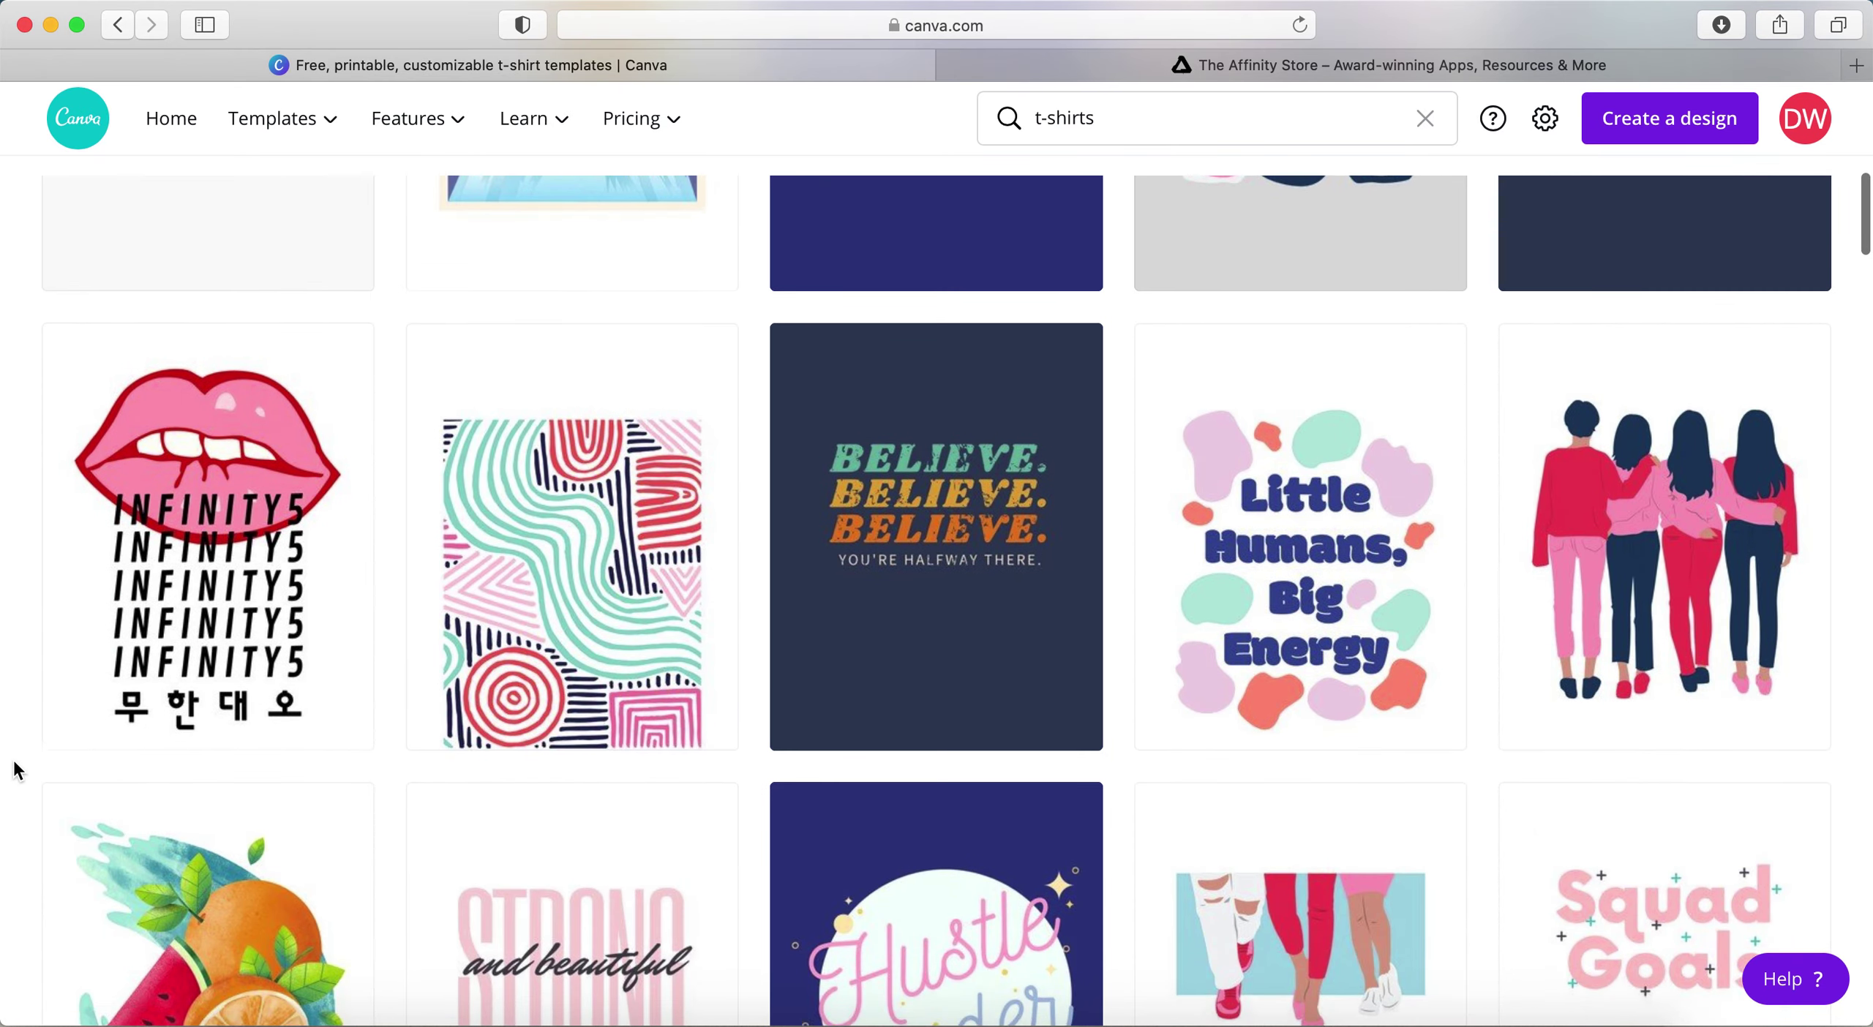
{"action": "scroll", "coordinate": [15, 767], "scroll_direction": "down", "scroll_amount": 8}
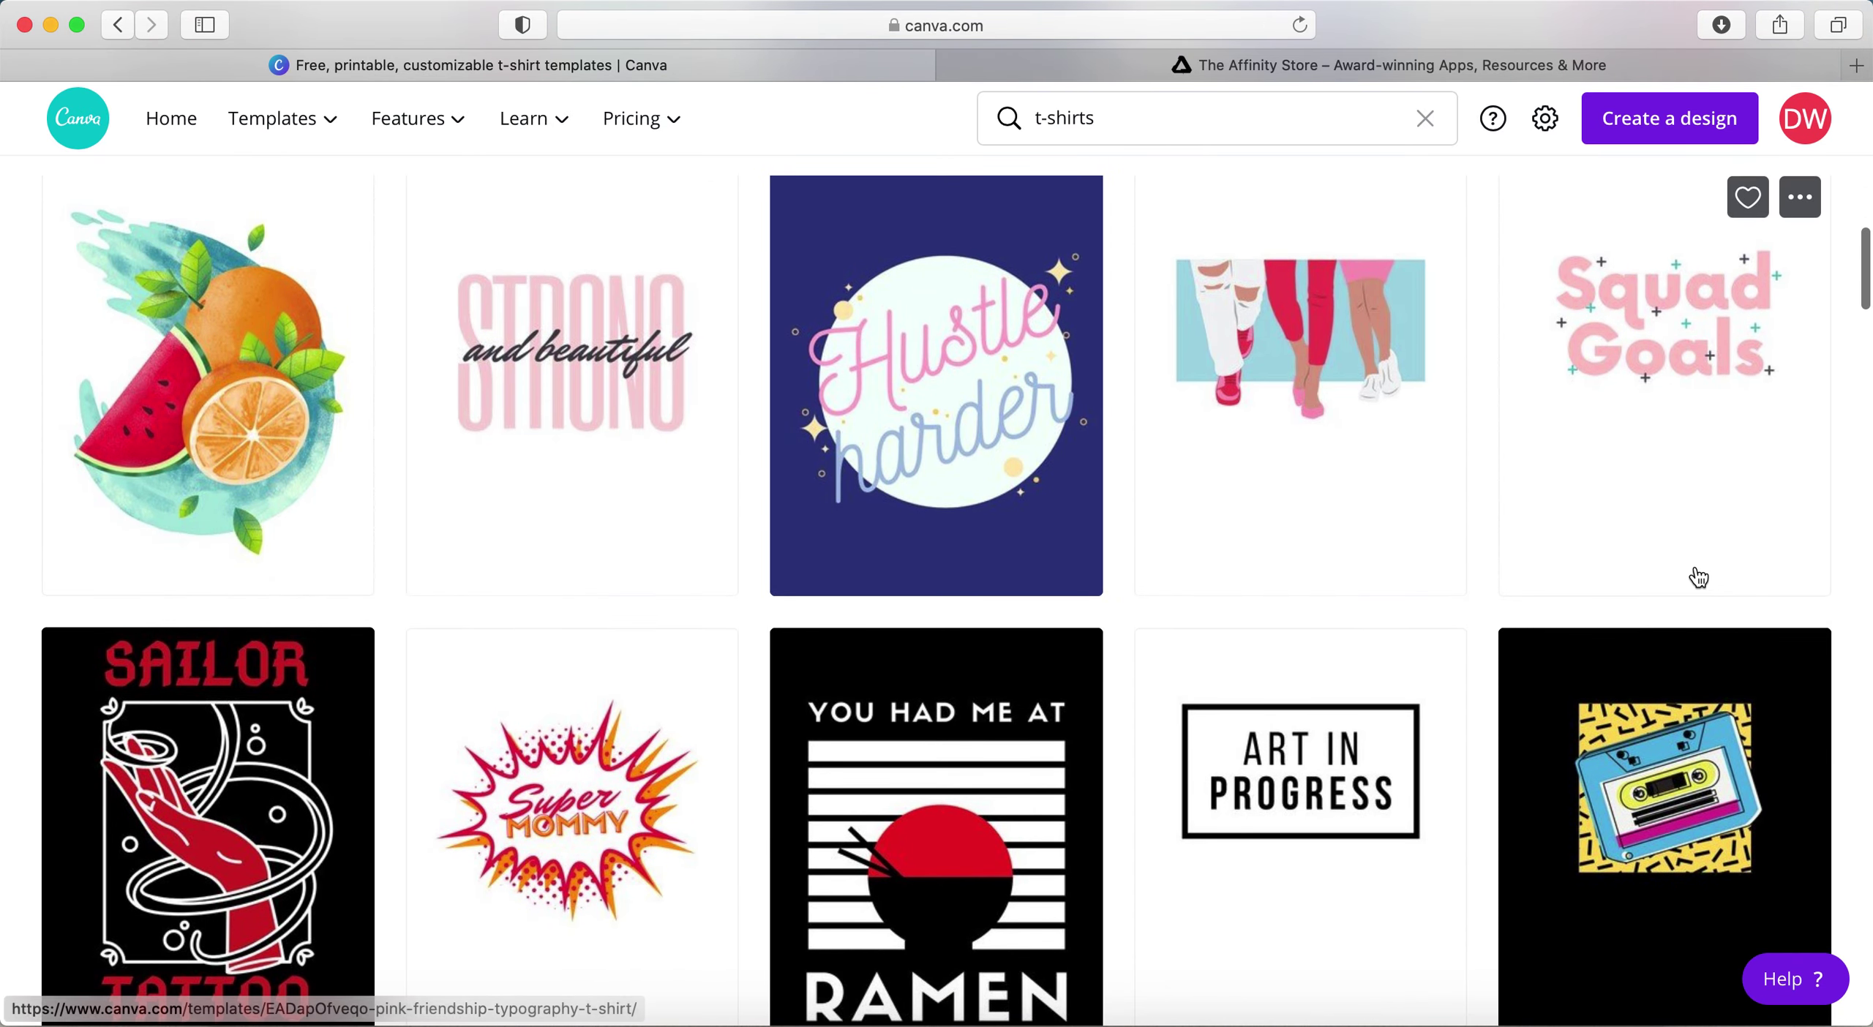
{"action": "scroll", "coordinate": [1851, 698], "scroll_direction": "down", "scroll_amount": 12}
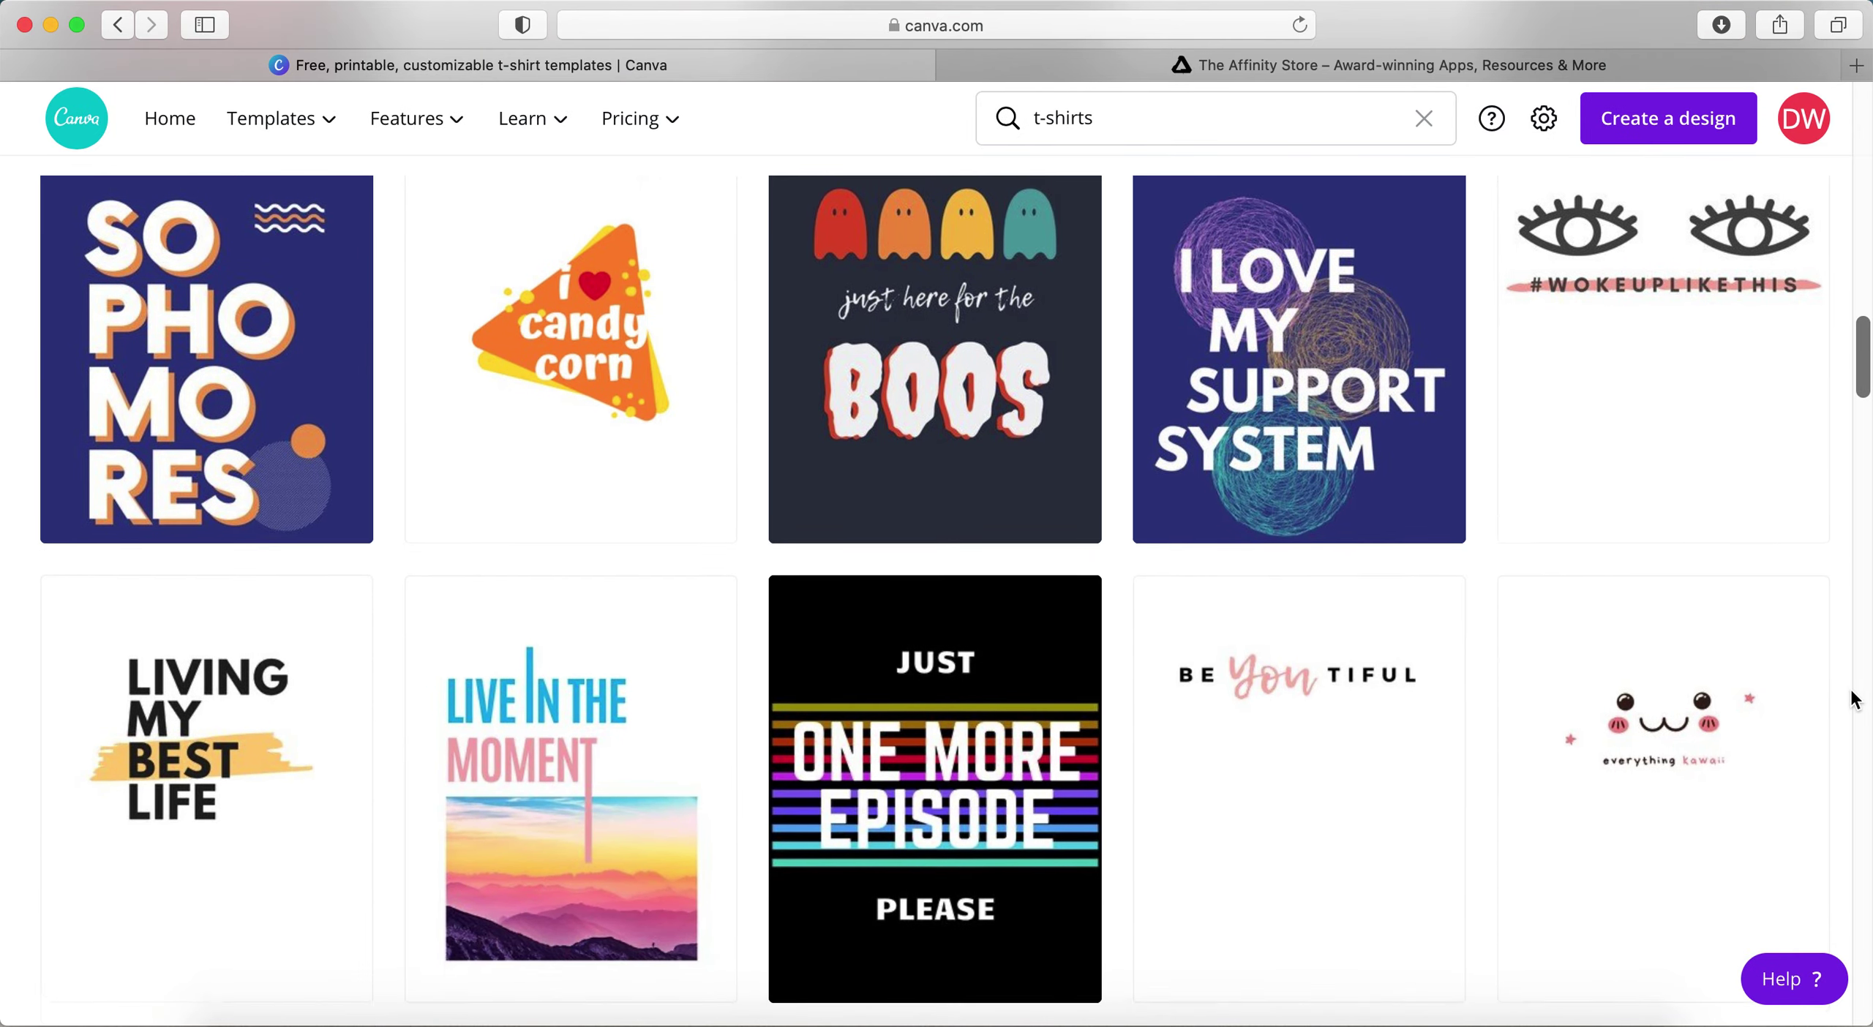
{"action": "scroll", "coordinate": [1853, 698], "scroll_direction": "down", "scroll_amount": 10}
{"action": "scroll", "coordinate": [1853, 699], "scroll_direction": "down", "scroll_amount": 11}
{"action": "scroll", "coordinate": [1853, 699], "scroll_direction": "down", "scroll_amount": 5}
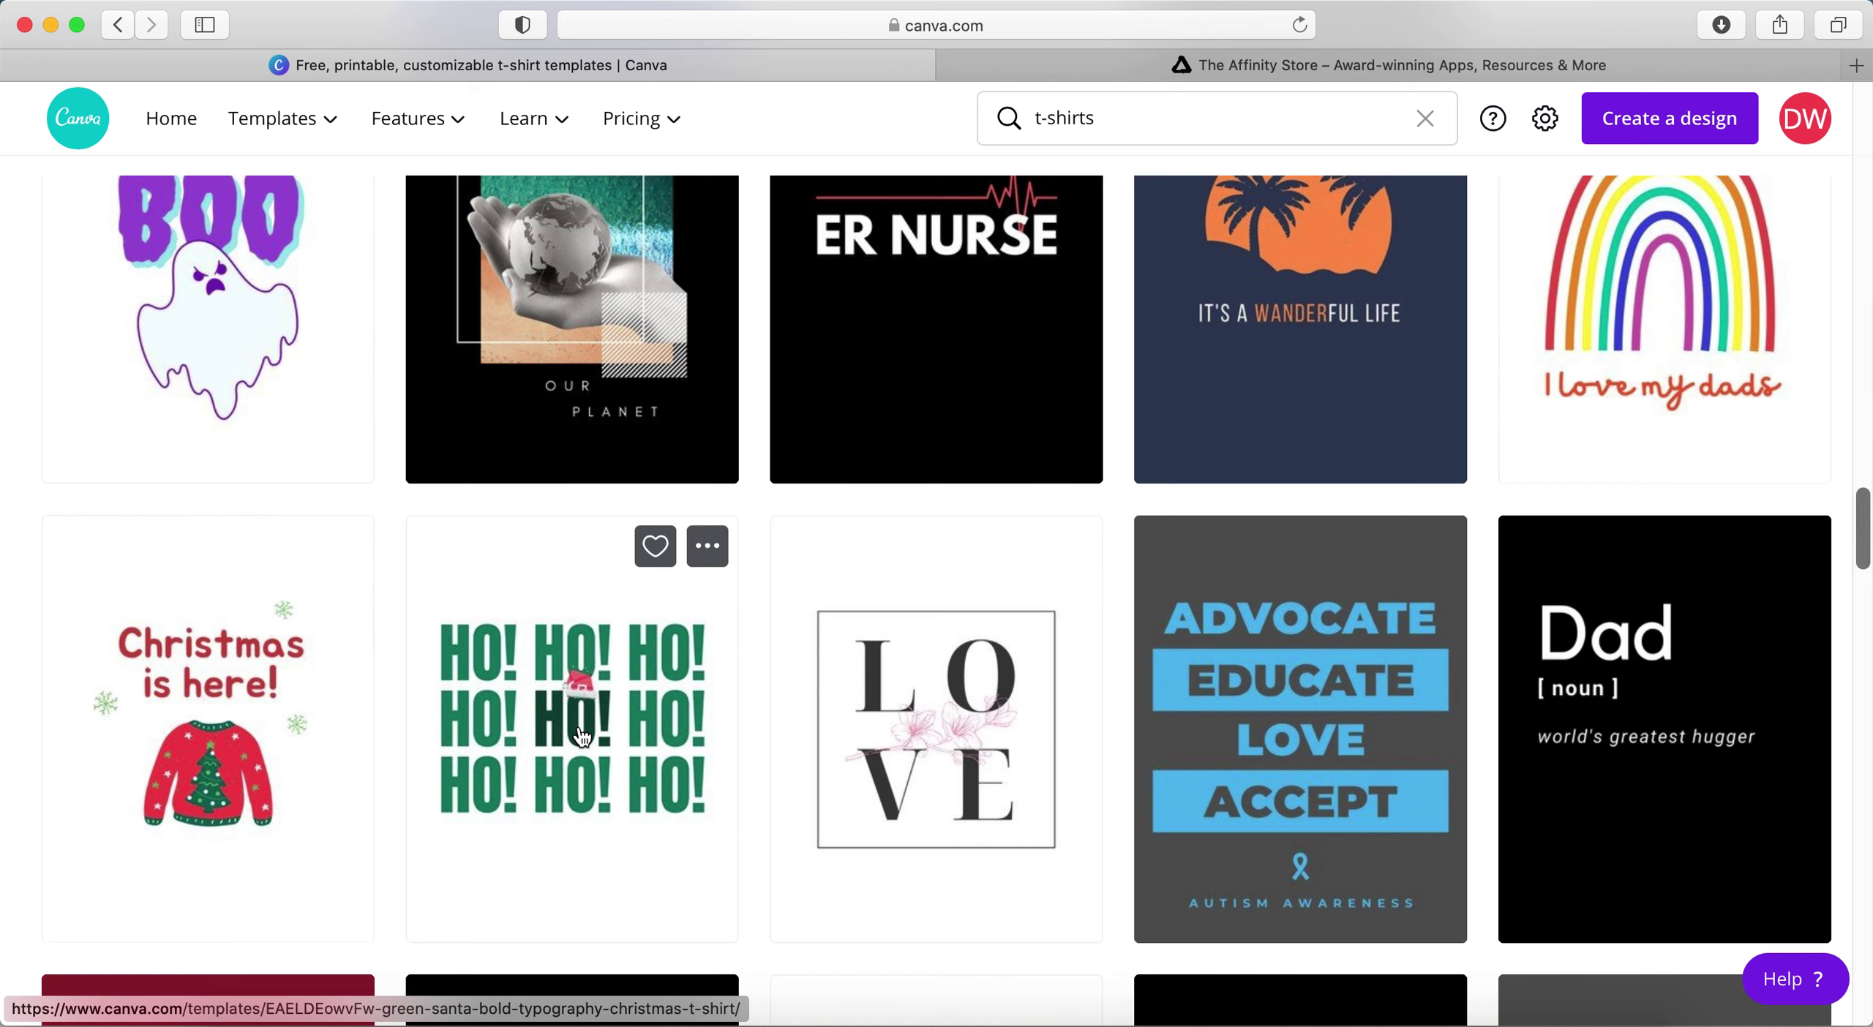
{"action": "scroll", "coordinate": [8, 706], "scroll_direction": "down", "scroll_amount": 2}
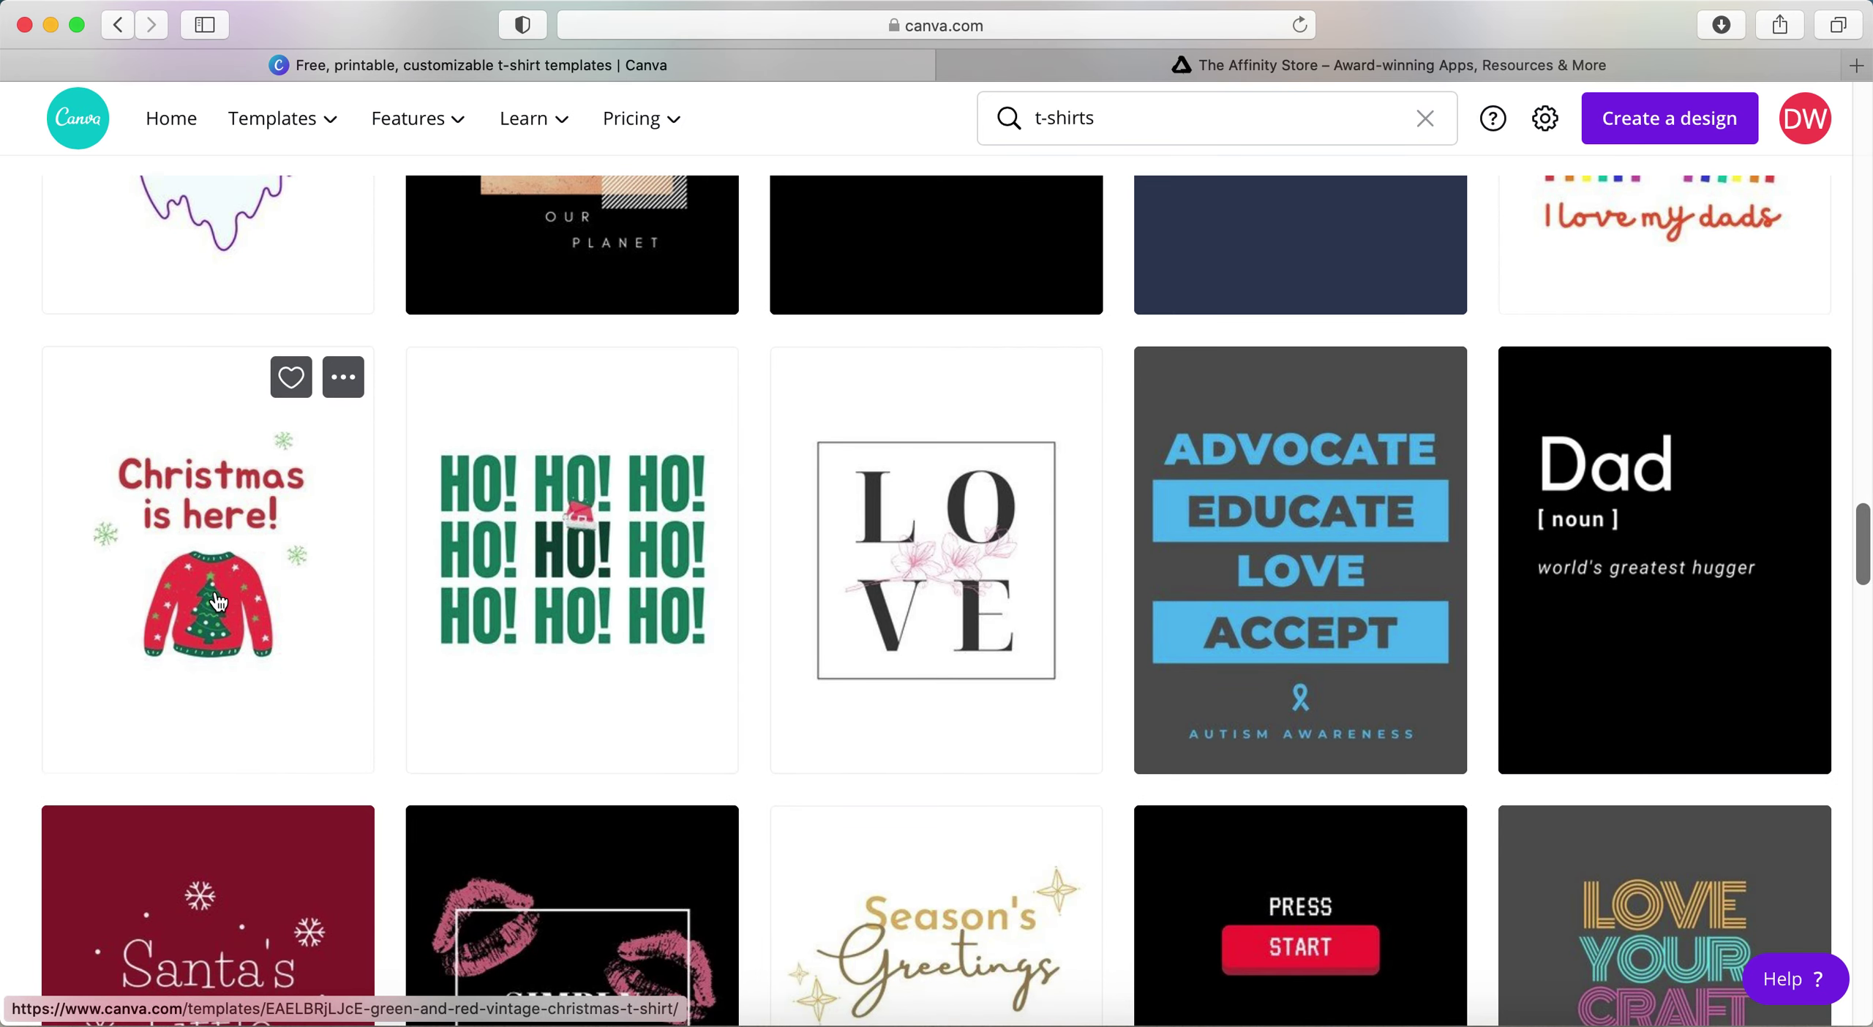
{"action": "scroll", "coordinate": [191, 615], "scroll_direction": "down", "scroll_amount": 3}
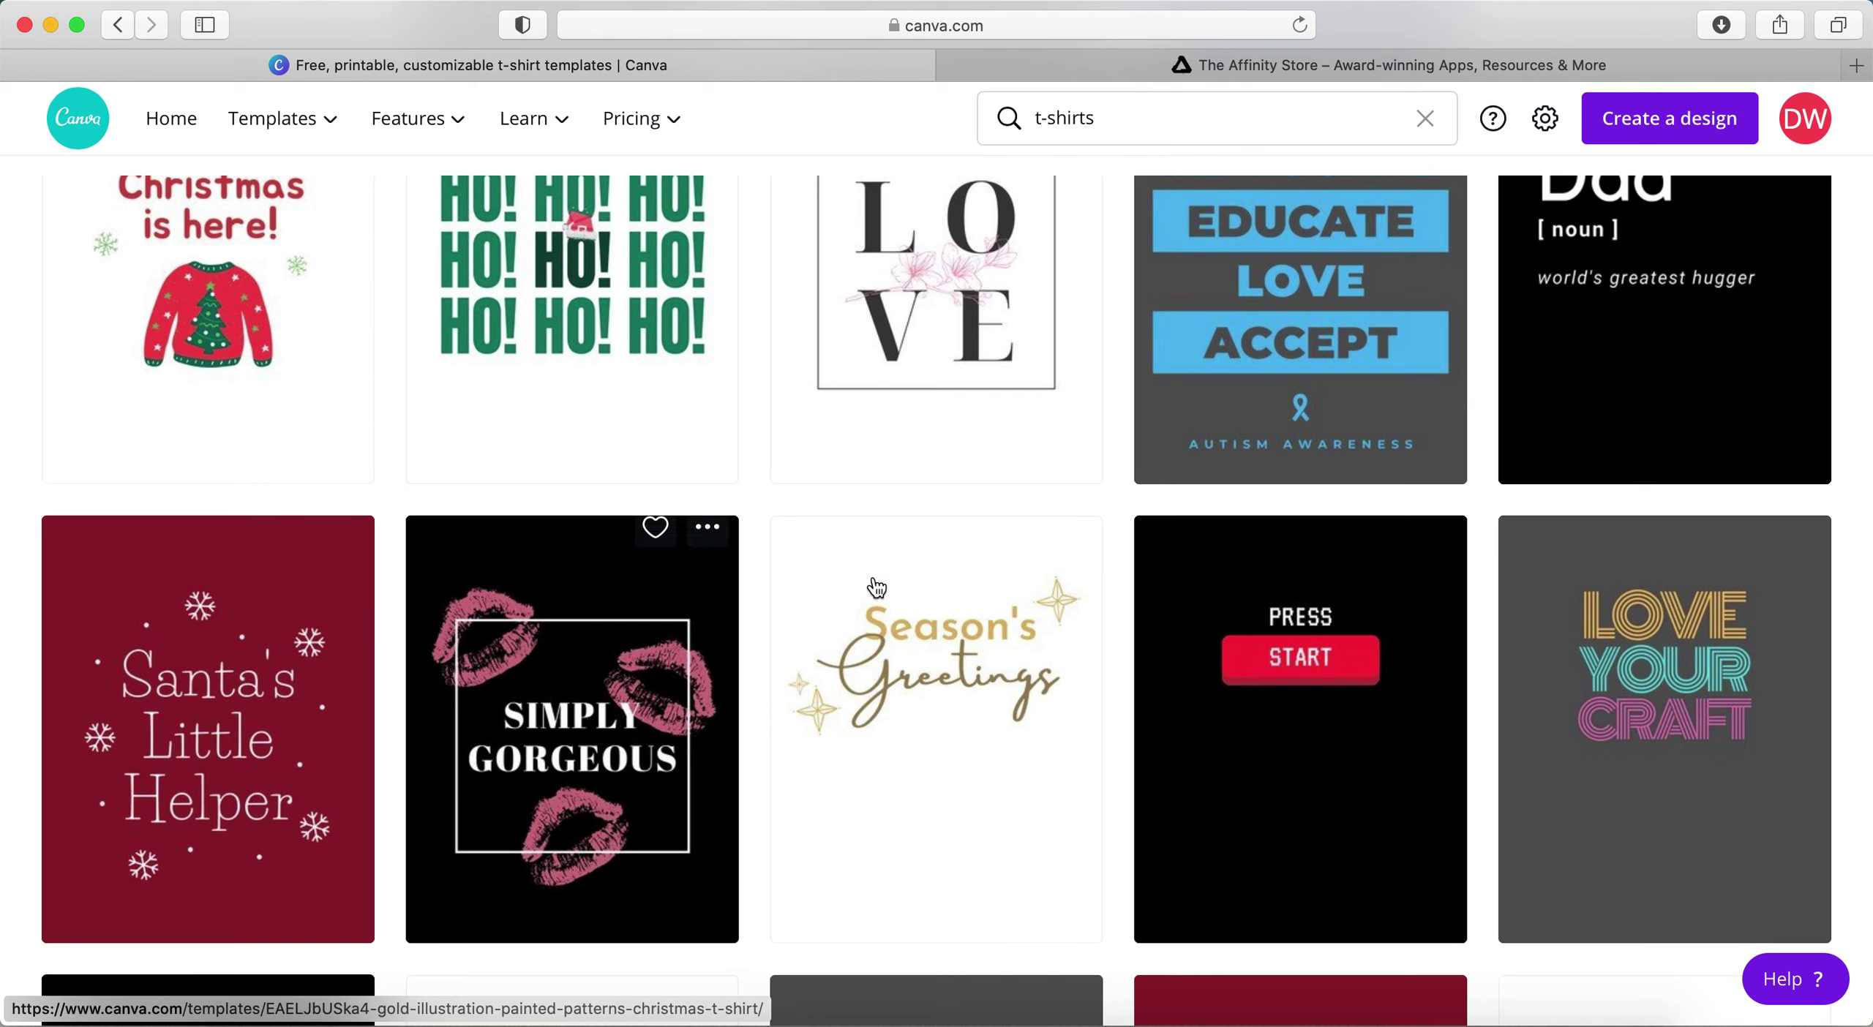
{"action": "scroll", "coordinate": [15, 743], "scroll_direction": "down", "scroll_amount": 10}
{"action": "scroll", "coordinate": [951, 537], "scroll_direction": "up", "scroll_amount": 2}
{"action": "scroll", "coordinate": [1224, 543], "scroll_direction": "up", "scroll_amount": 10}
{"action": "scroll", "coordinate": [1228, 547], "scroll_direction": "up", "scroll_amount": 10}
{"action": "scroll", "coordinate": [1124, 662], "scroll_direction": "up", "scroll_amount": 14}
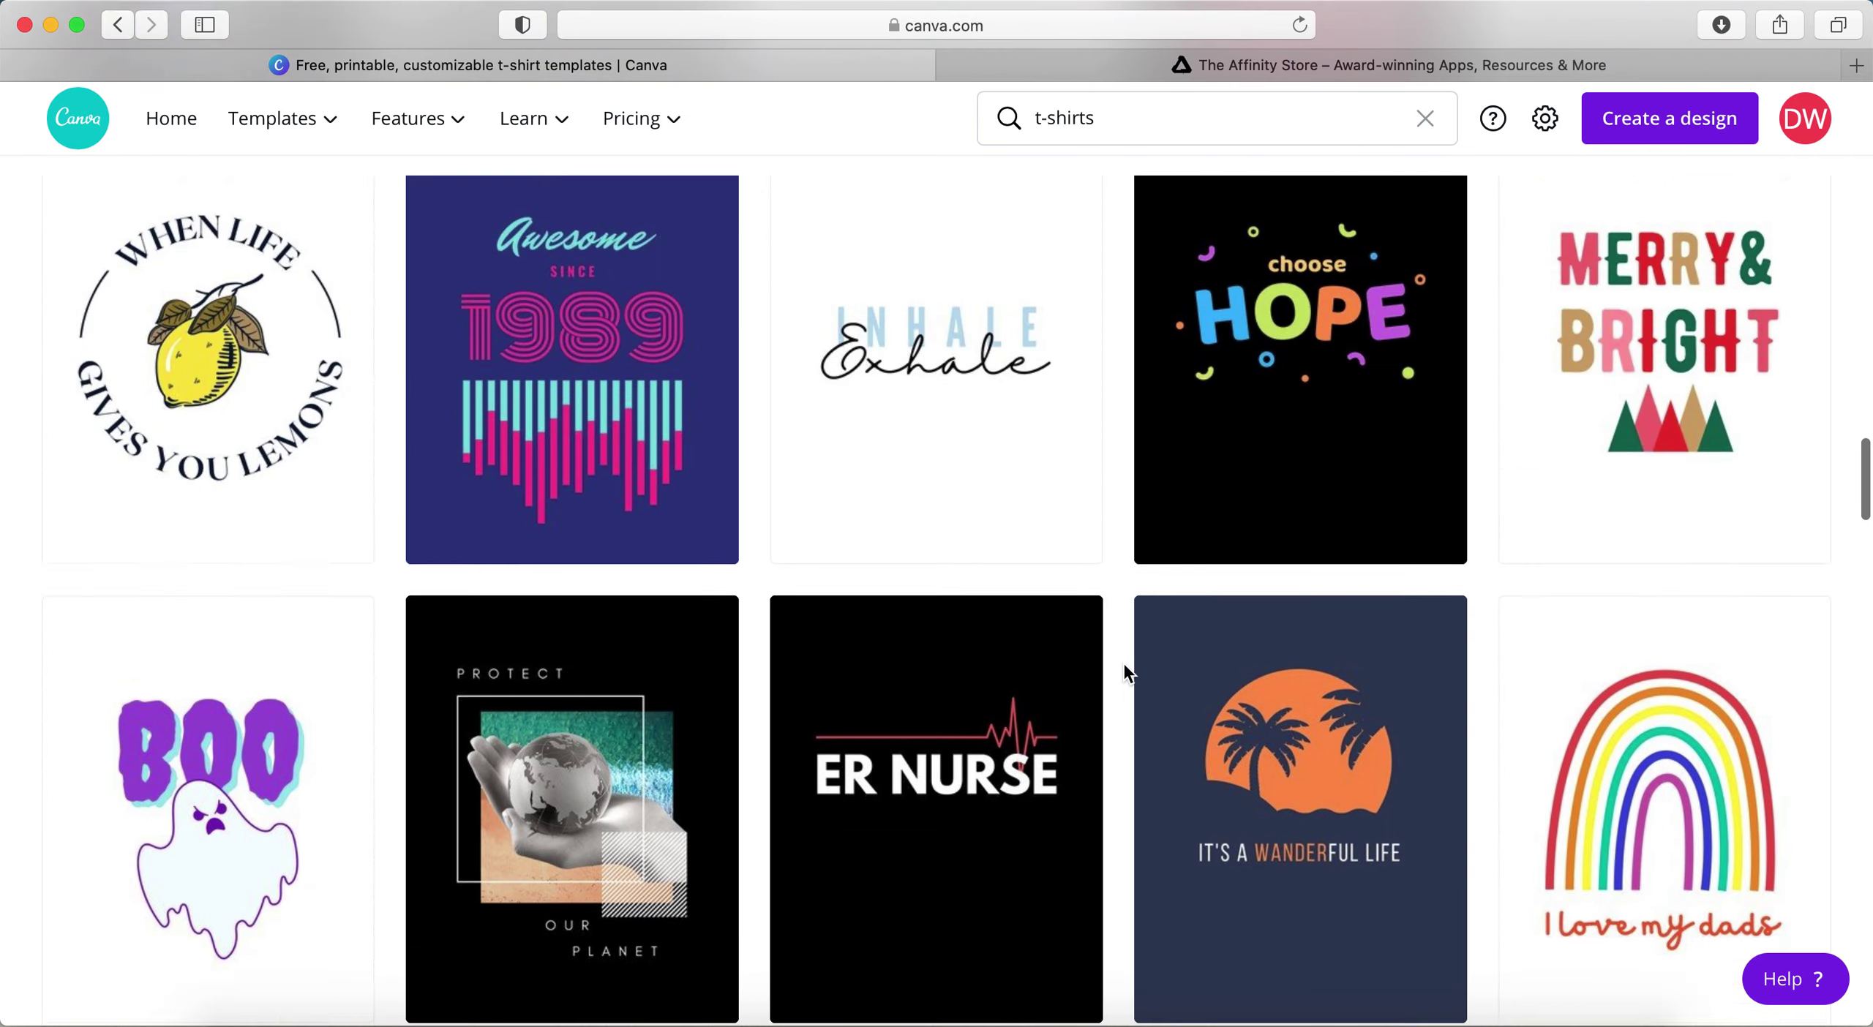
{"action": "scroll", "coordinate": [1124, 662], "scroll_direction": "up", "scroll_amount": 1}
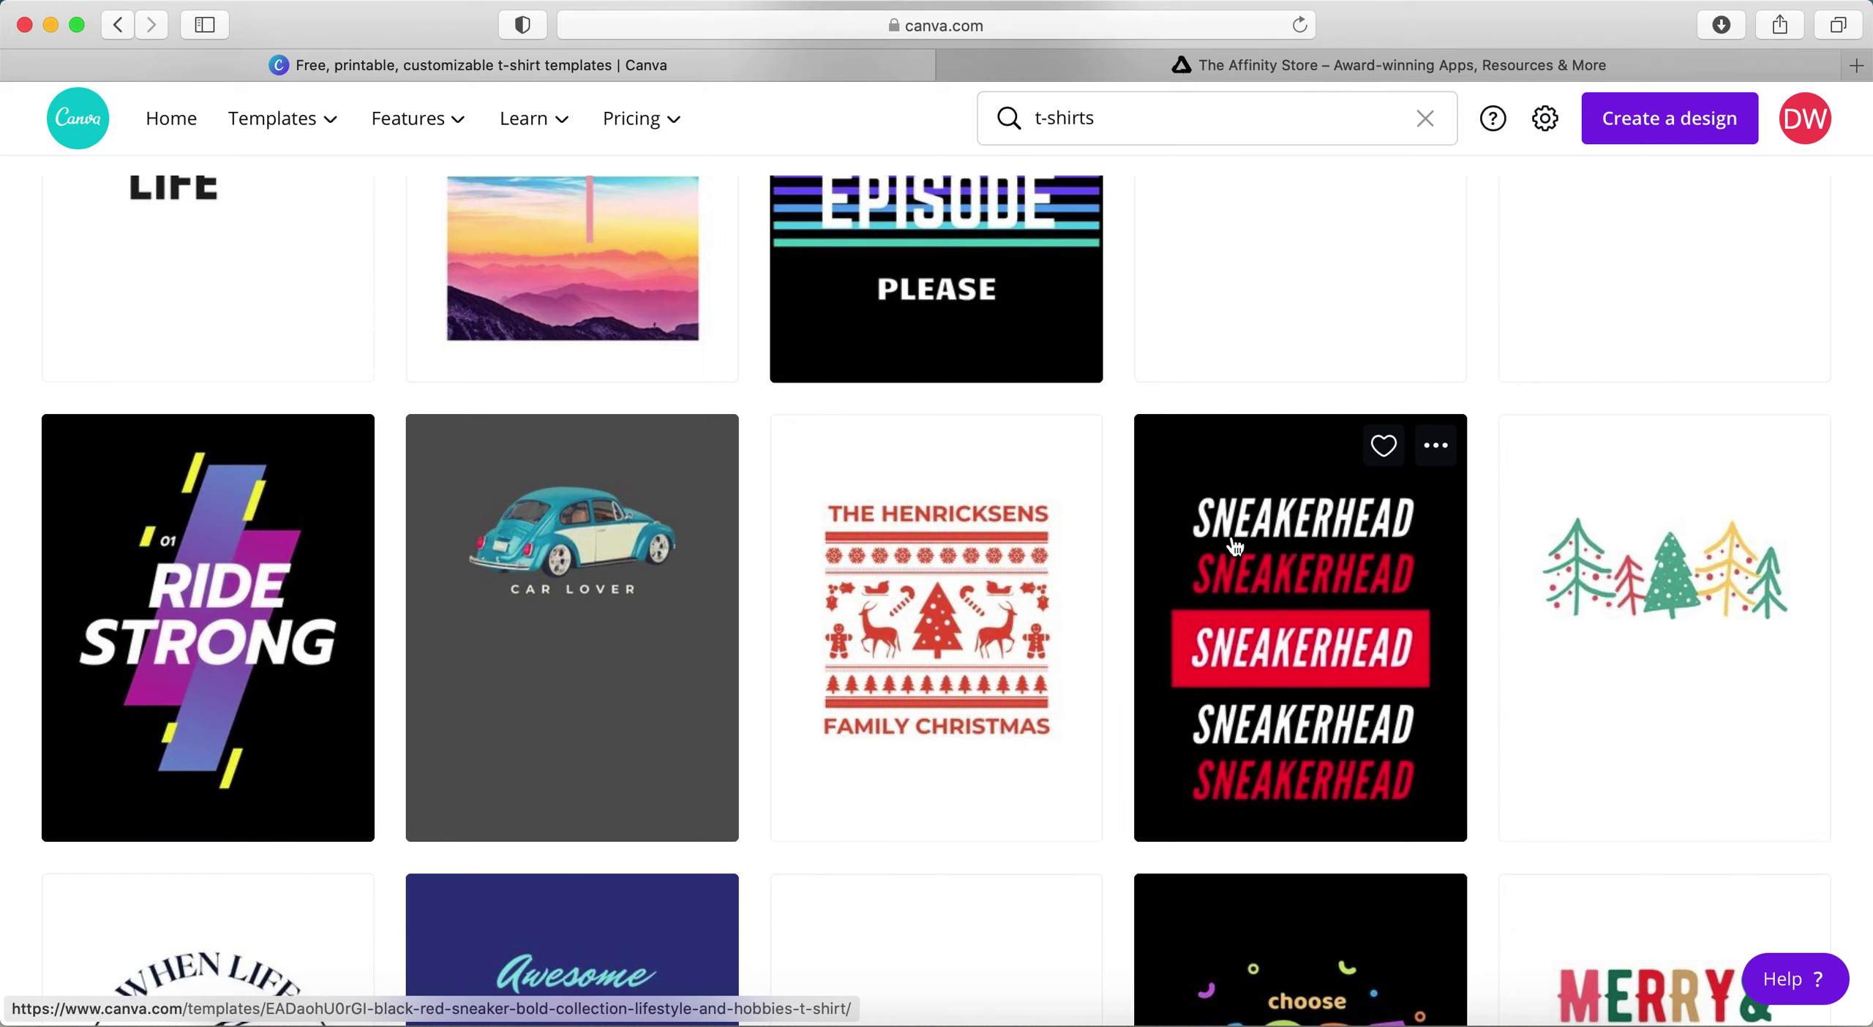
- Open the SNEAKERHEAD template as an editable design and check its page size and file options
{"action": "left_click", "coordinate": [1288, 633]}
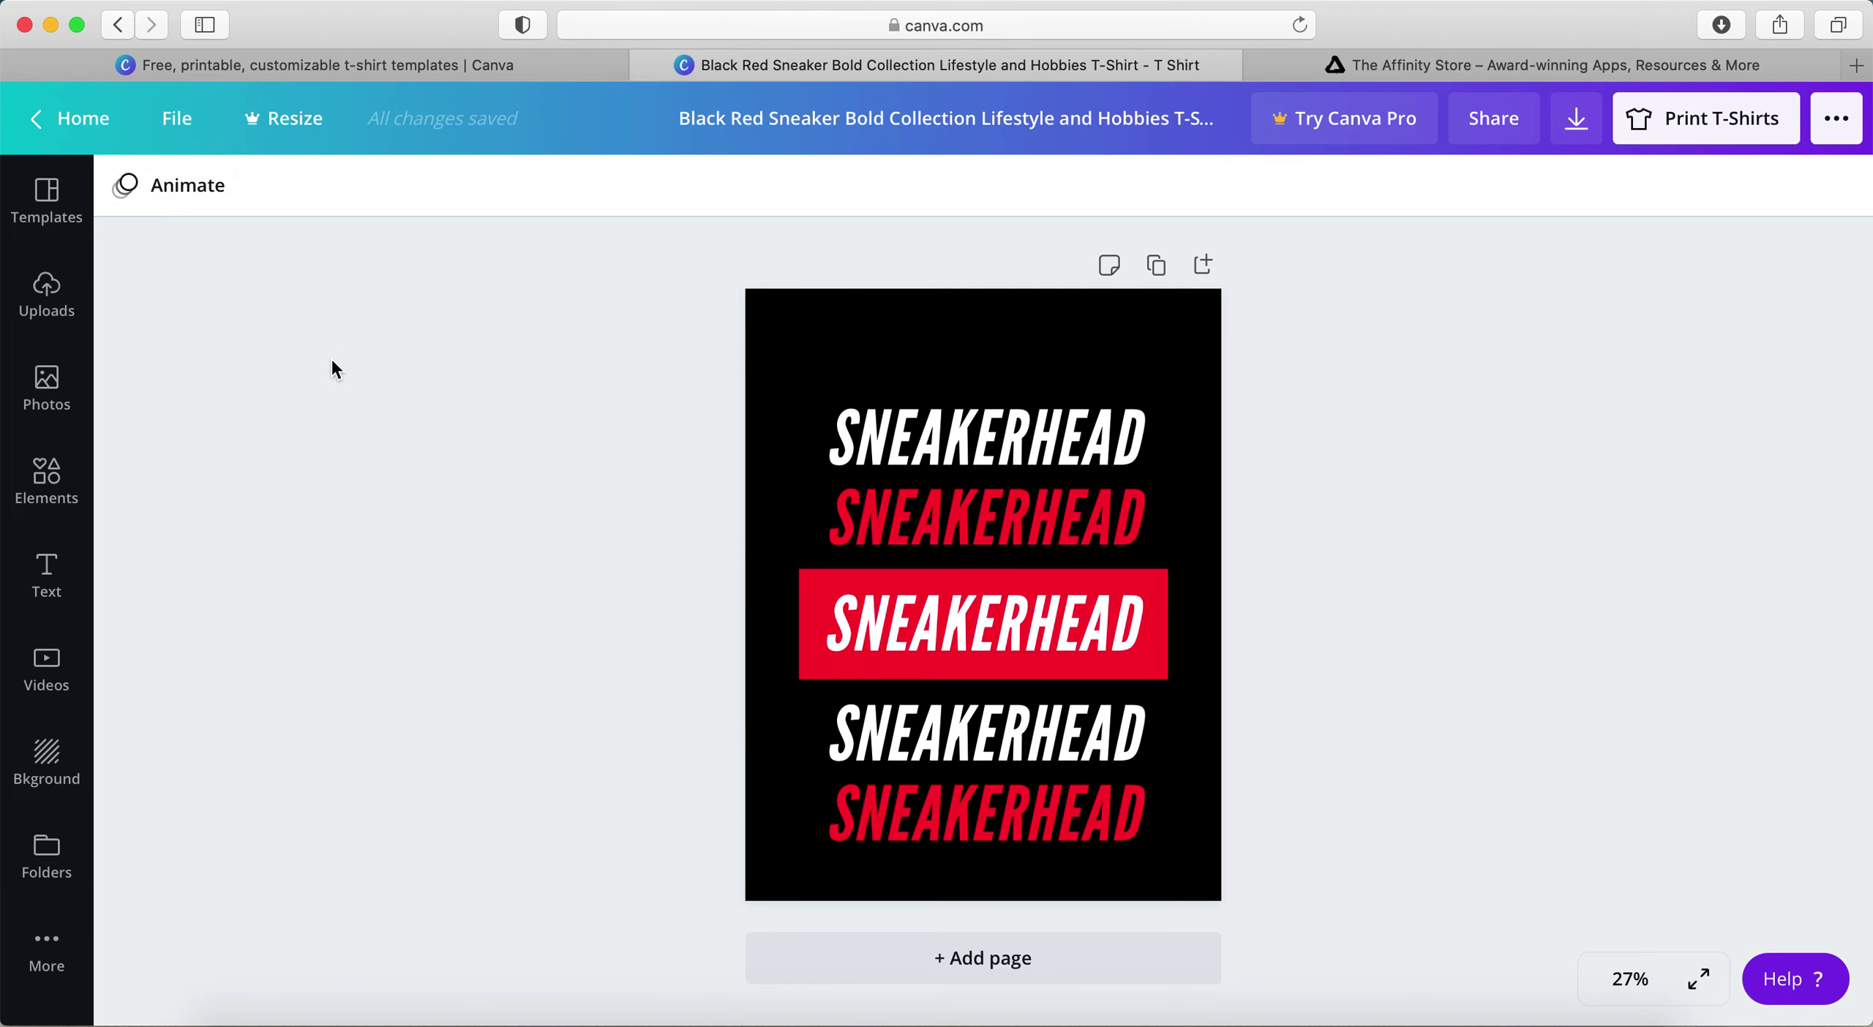
{"action": "left_click", "coordinate": [177, 120]}
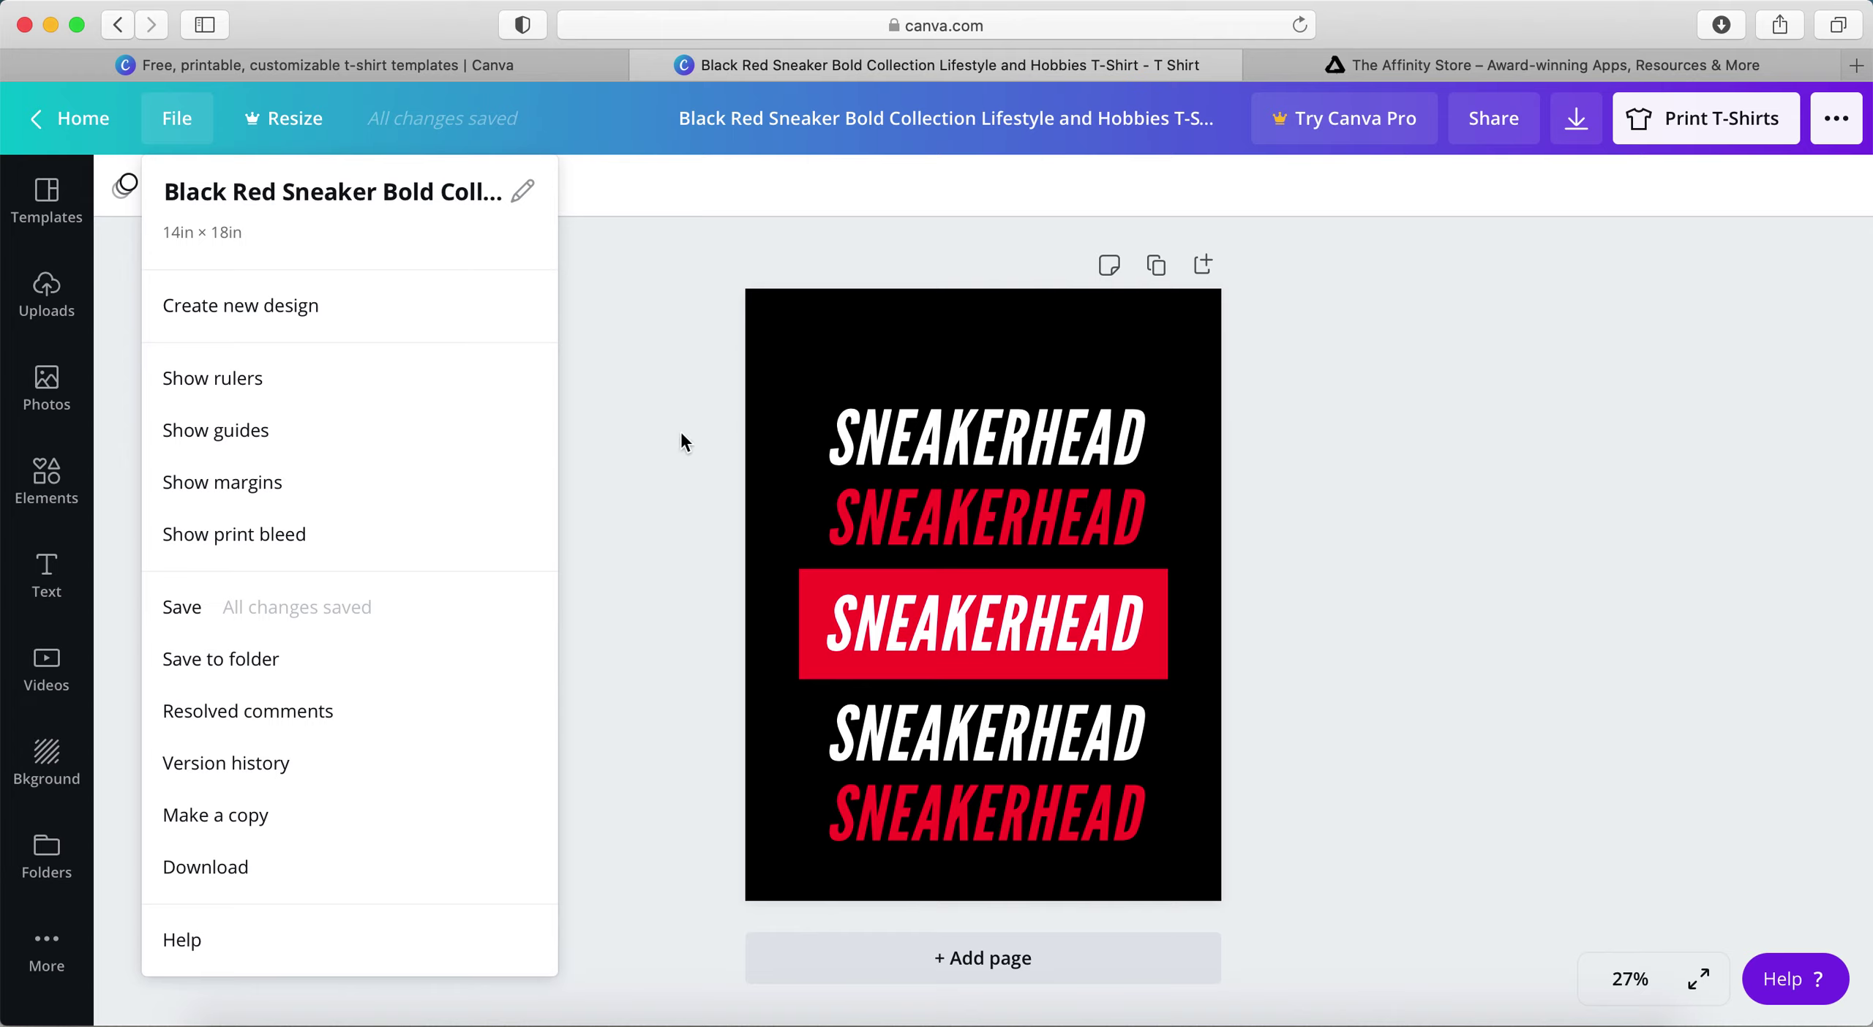
{"action": "left_click", "coordinate": [648, 452]}
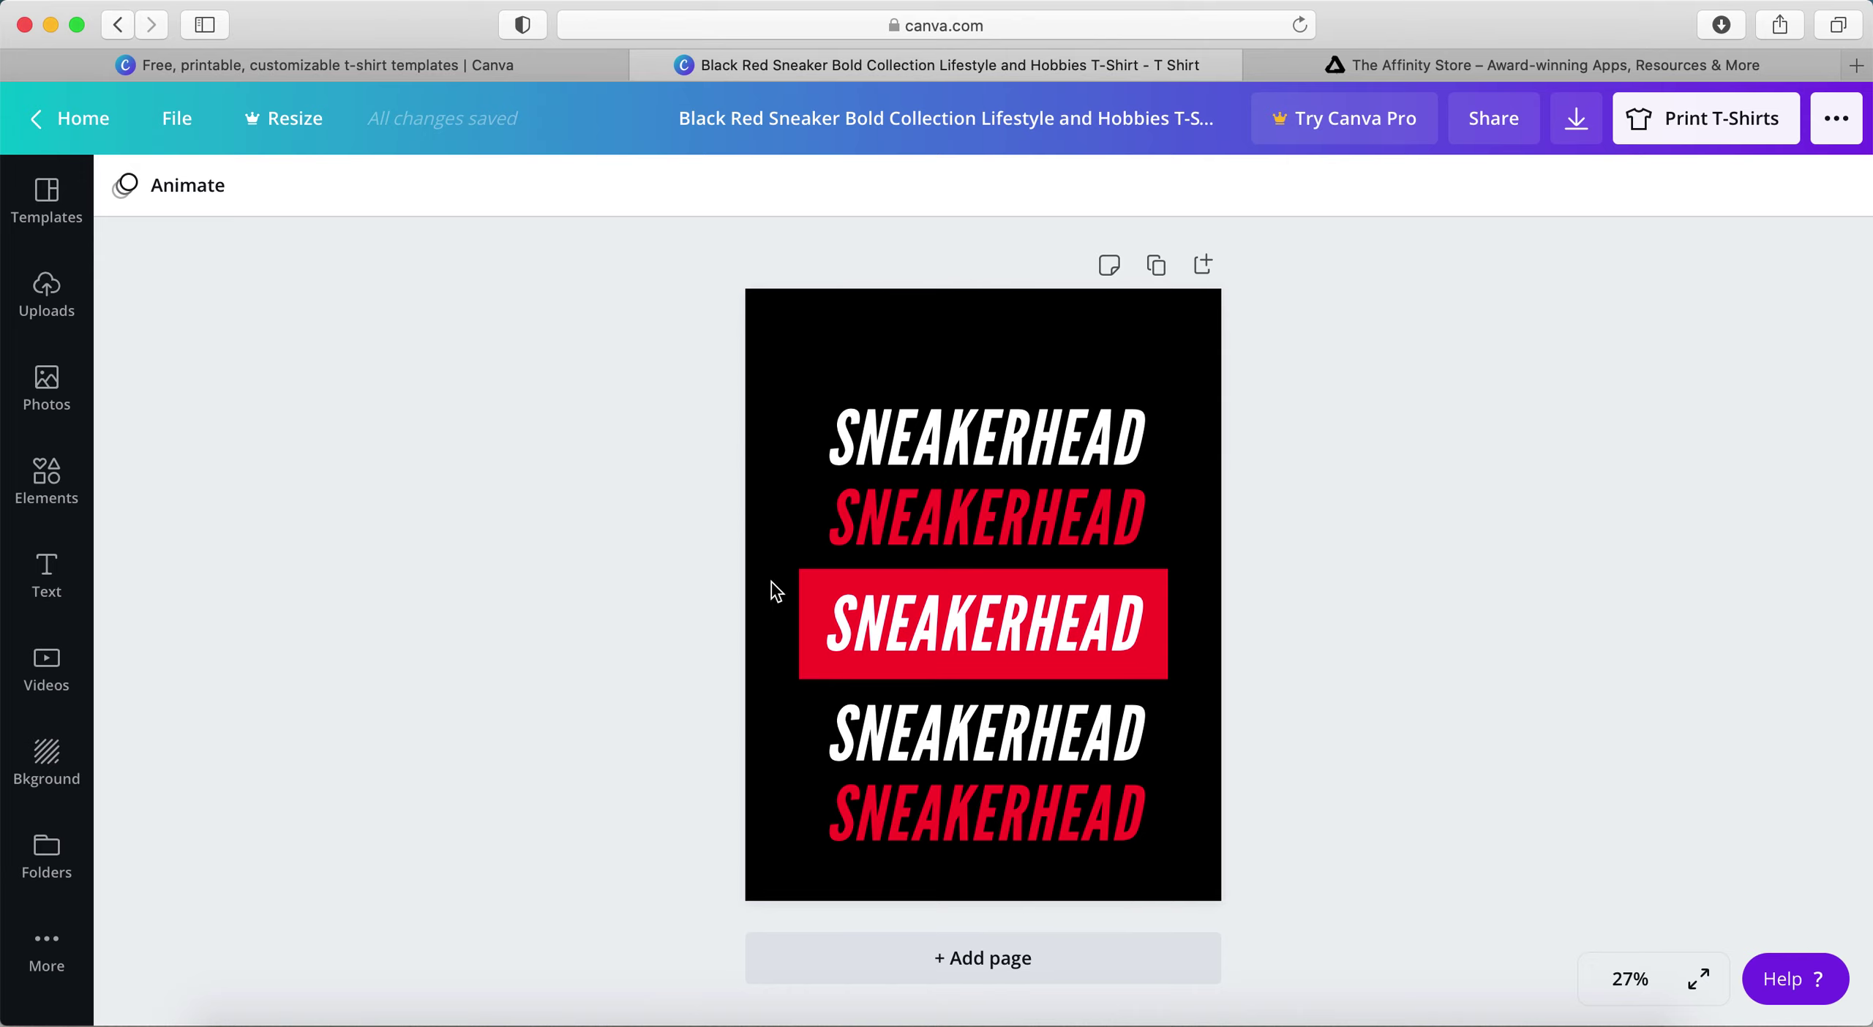
- Back on the T-shirt templates page, start a new design with custom dimensions
{"action": "left_click", "coordinate": [389, 64]}
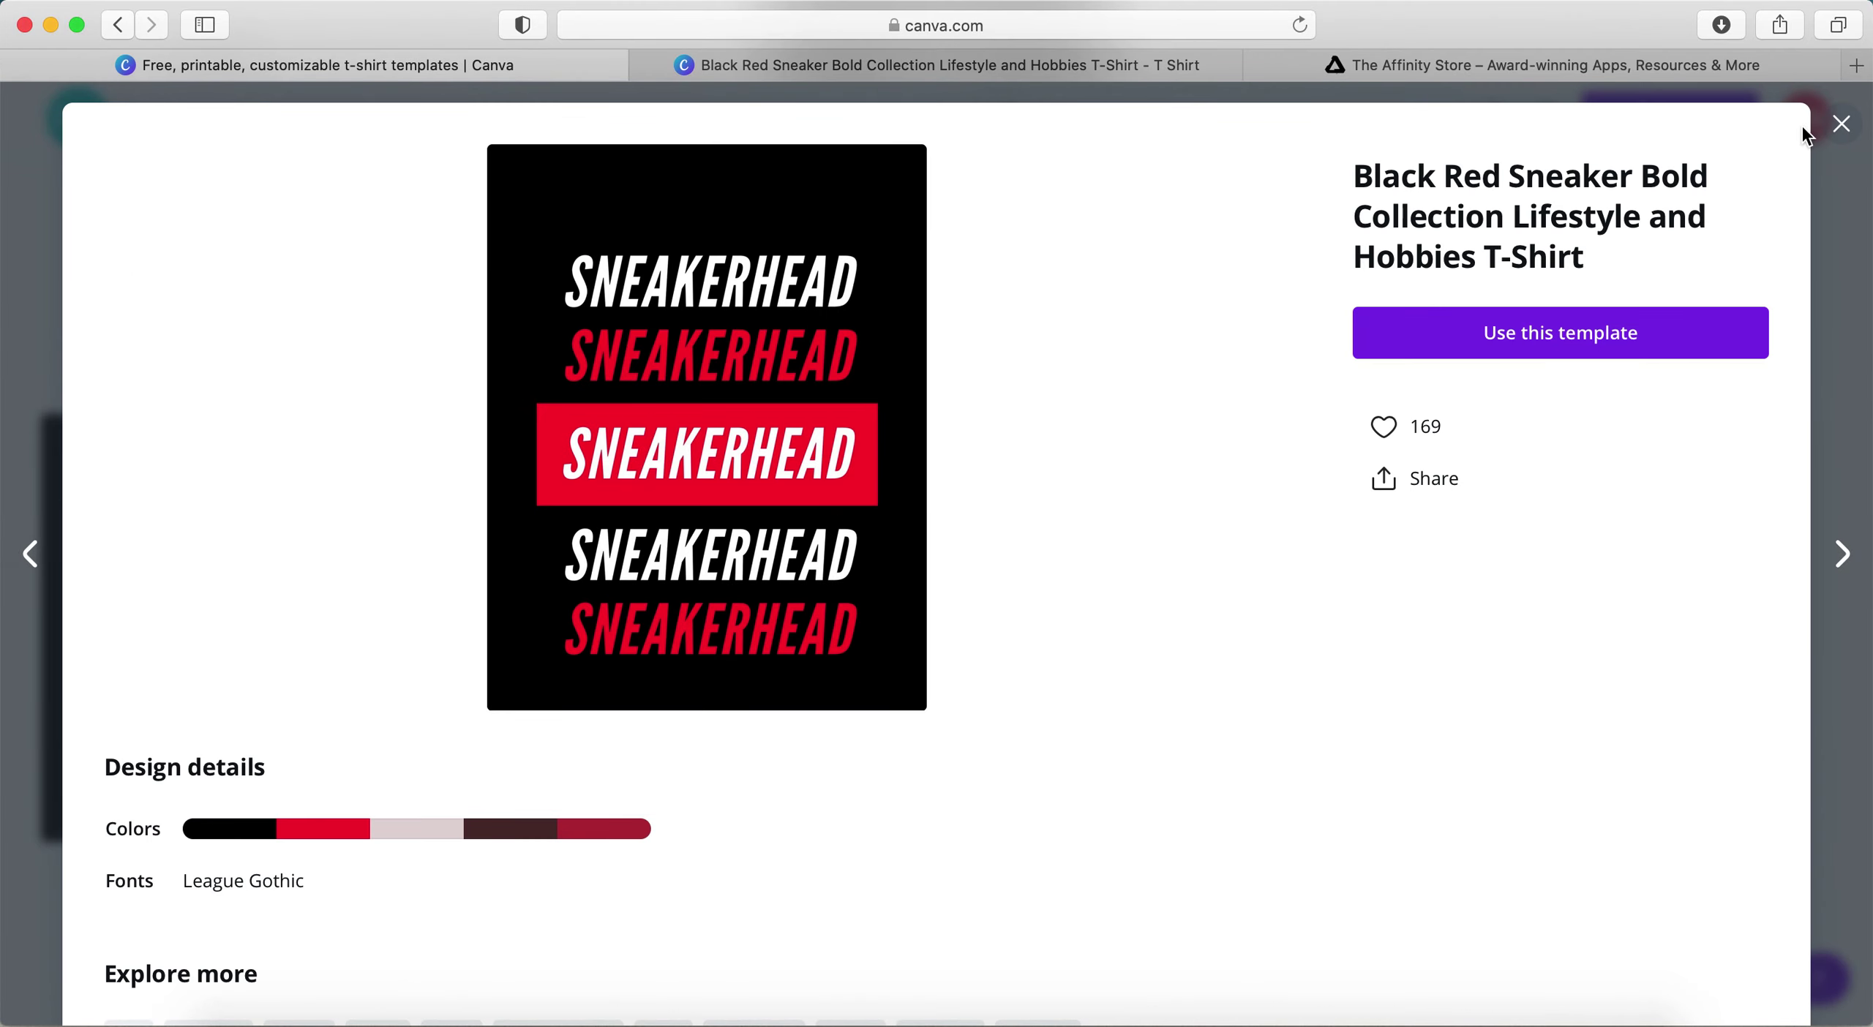
{"action": "left_click", "coordinate": [1841, 124]}
{"action": "scroll", "coordinate": [1330, 272], "scroll_direction": "up", "scroll_amount": 15}
{"action": "scroll", "coordinate": [1332, 283], "scroll_direction": "down", "scroll_amount": 3}
{"action": "left_click", "coordinate": [1617, 133]}
{"action": "left_click", "coordinate": [1501, 257]}
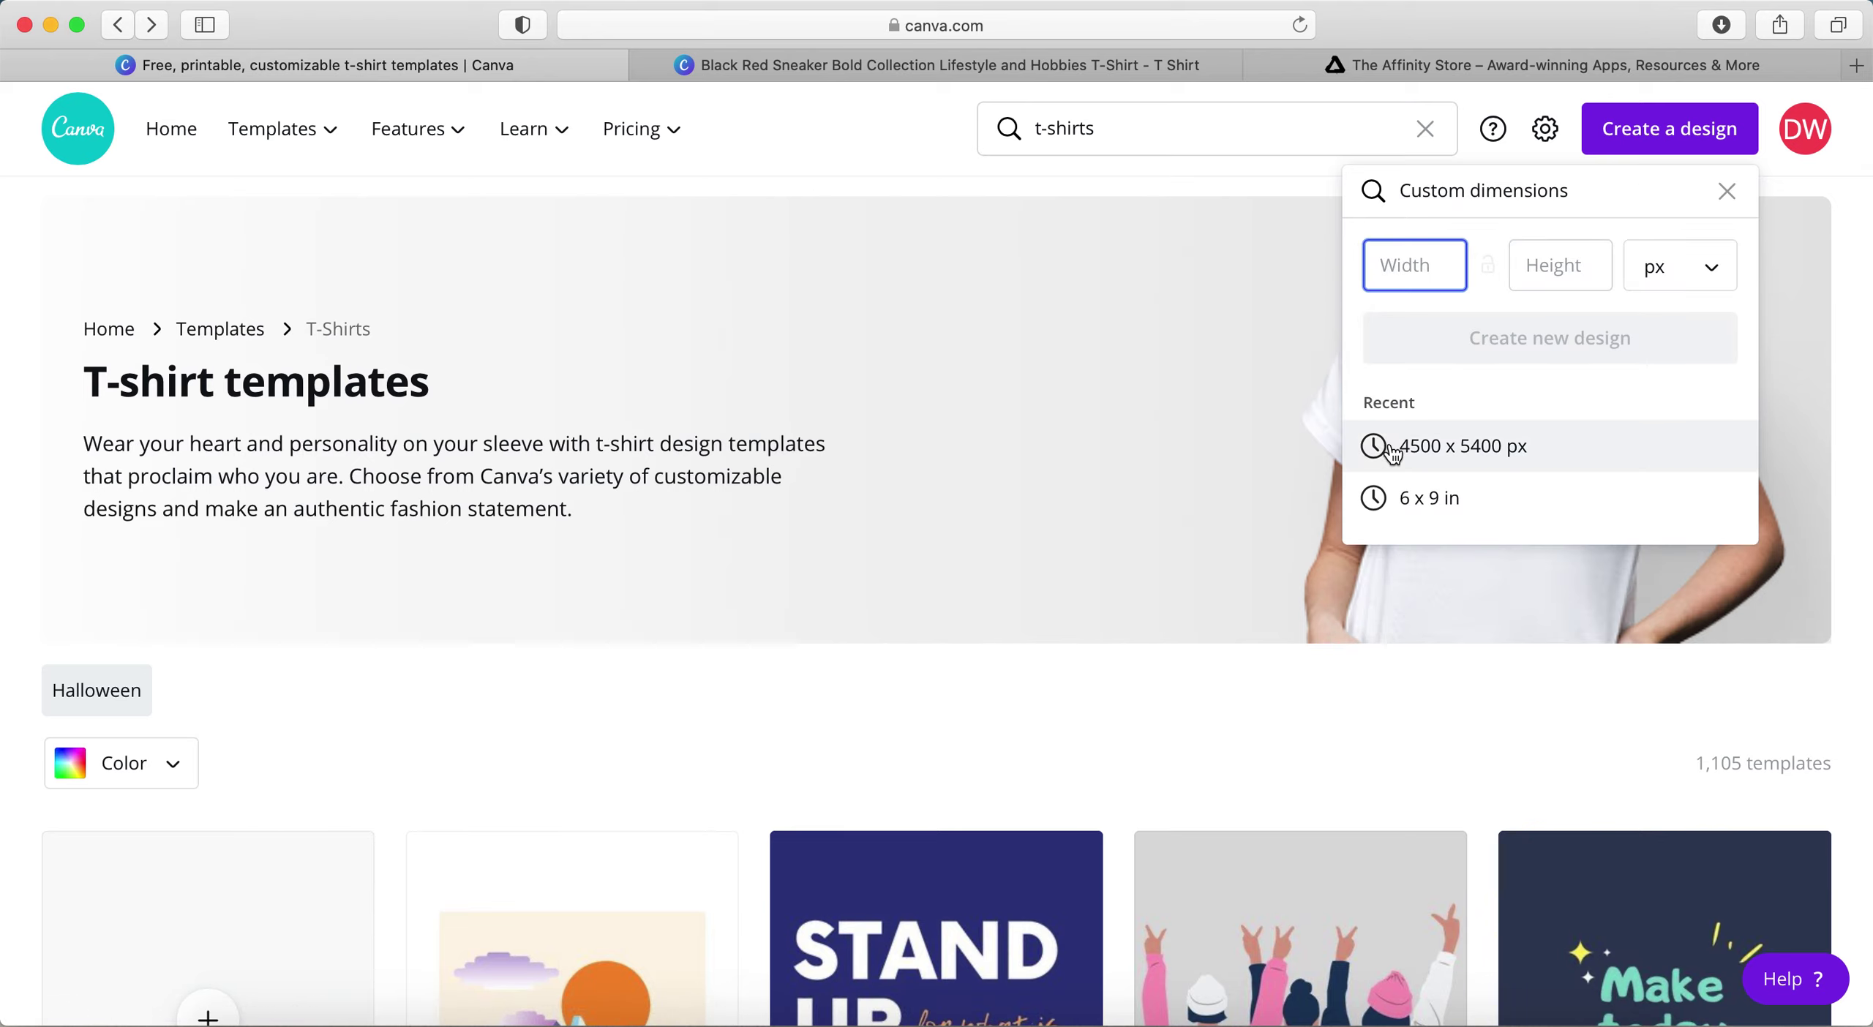
- Create a 4500 × 5400 px design and give its page a black background
{"action": "left_click", "coordinate": [1459, 450]}
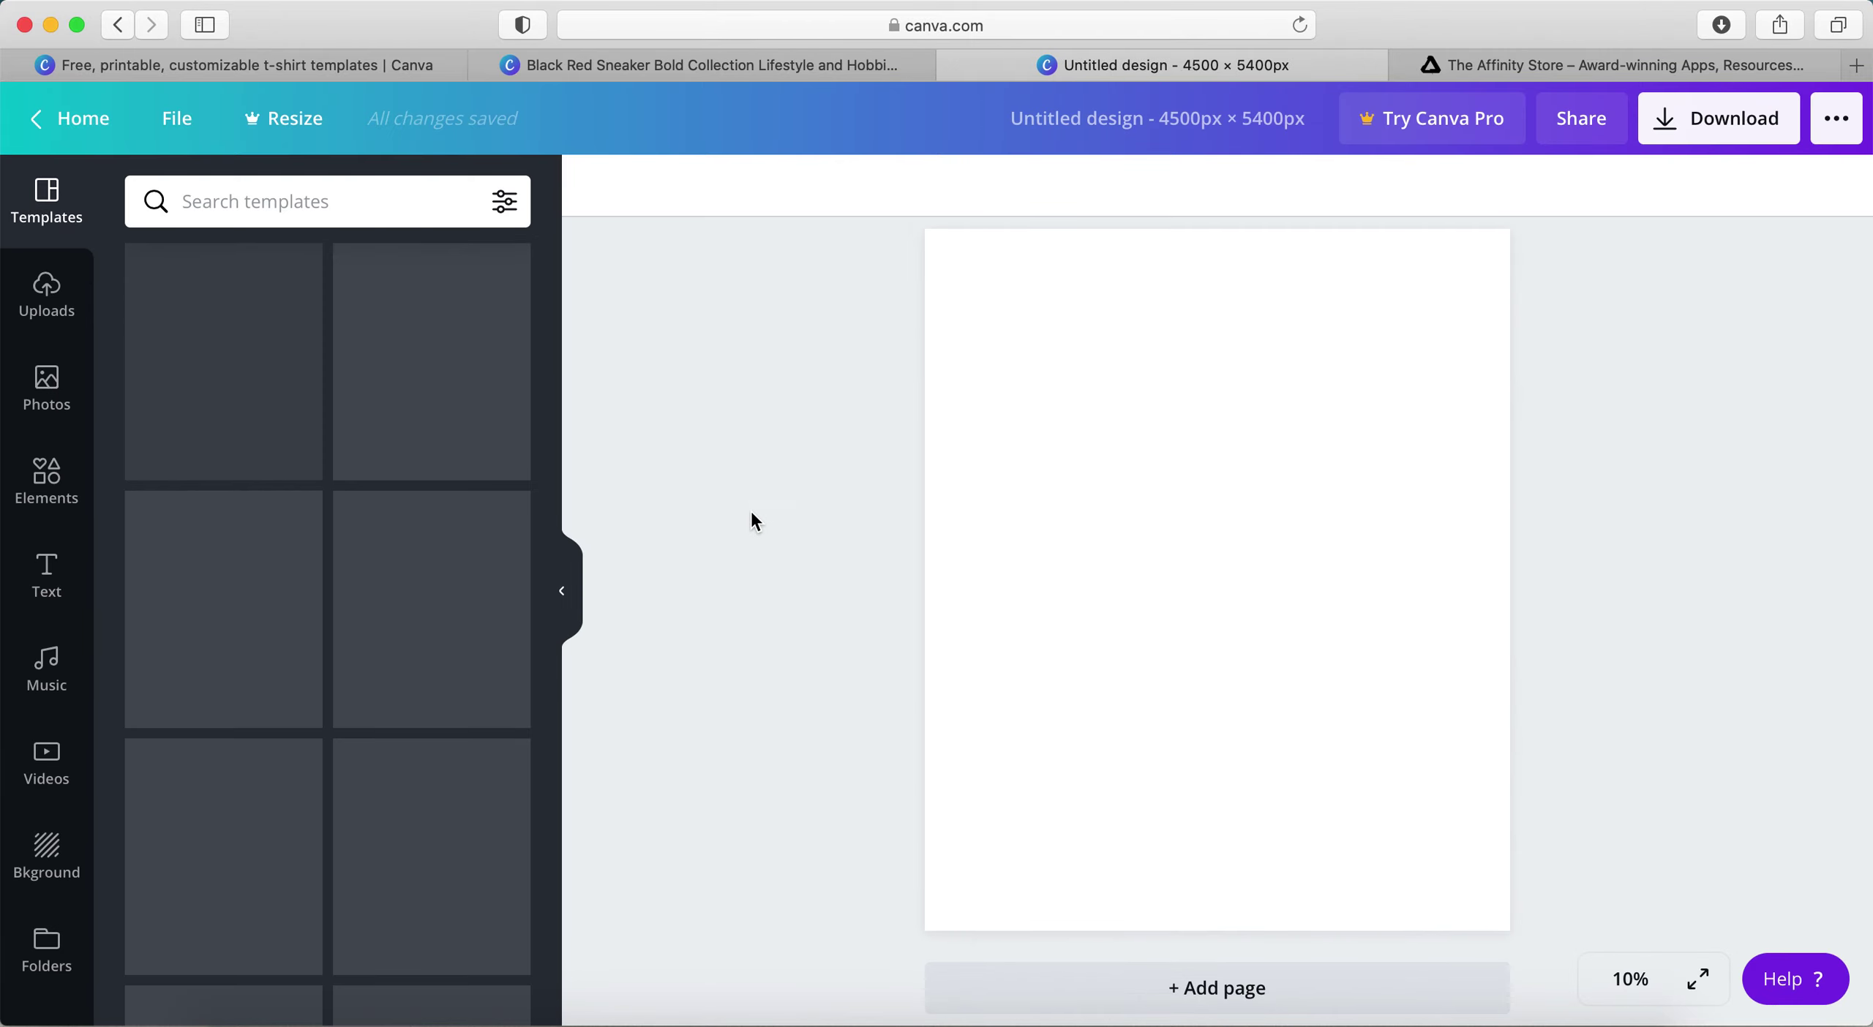
{"action": "left_click", "coordinate": [559, 591]}
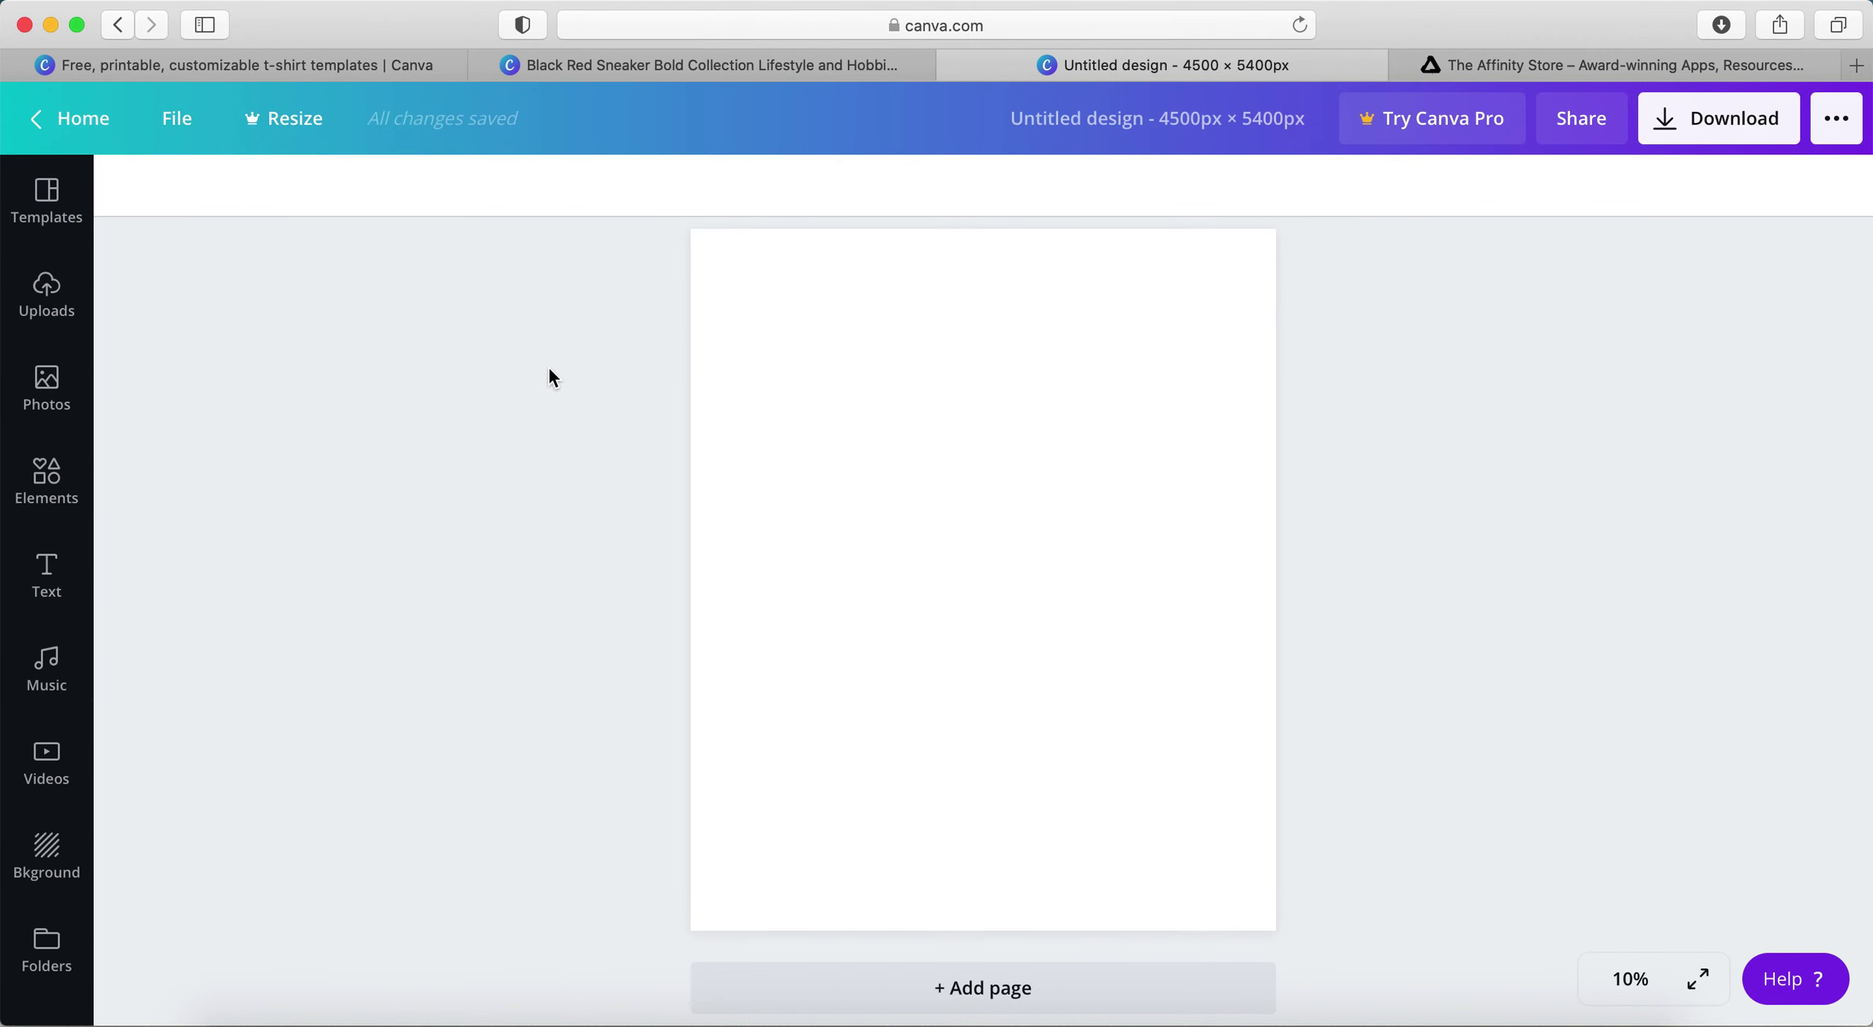
{"action": "left_click", "coordinate": [796, 393]}
{"action": "left_click", "coordinate": [125, 185]}
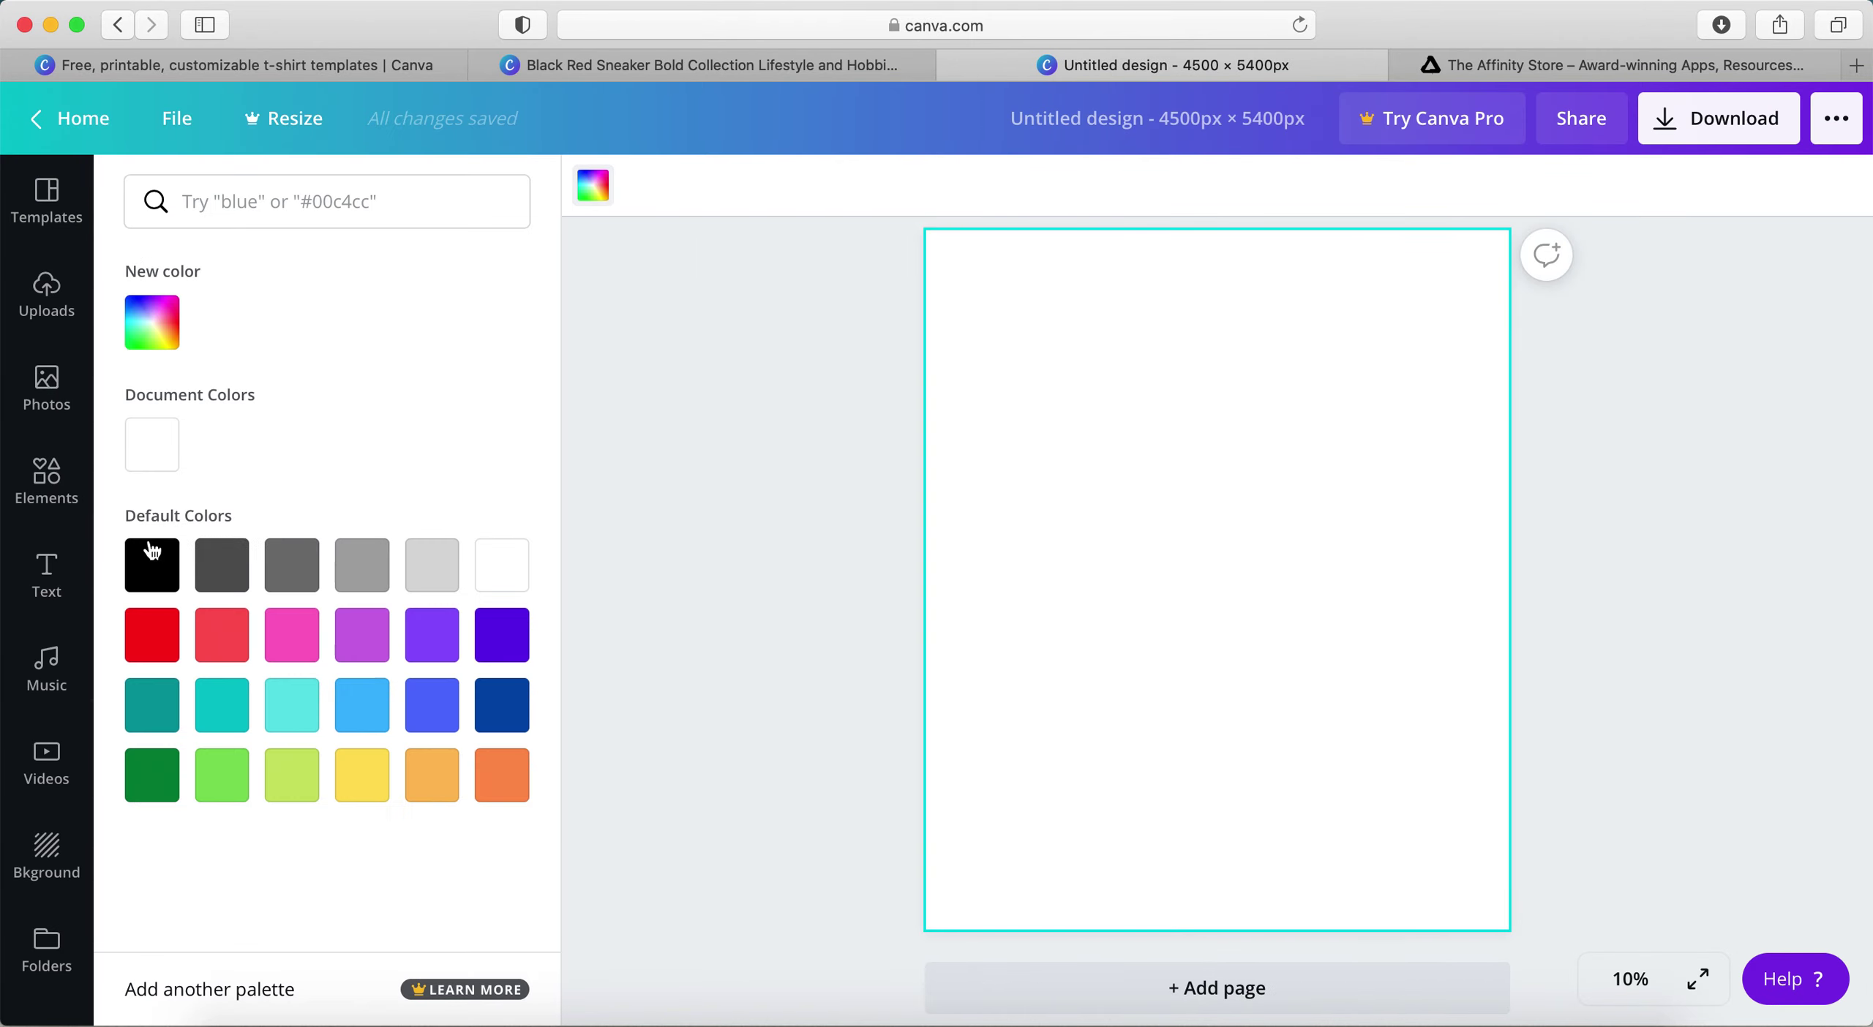
{"action": "left_click", "coordinate": [136, 585]}
- Select the template's middle SNEAKERHEAD line to copy it into the new design
{"action": "left_click", "coordinate": [706, 74]}
{"action": "left_click", "coordinate": [893, 633]}
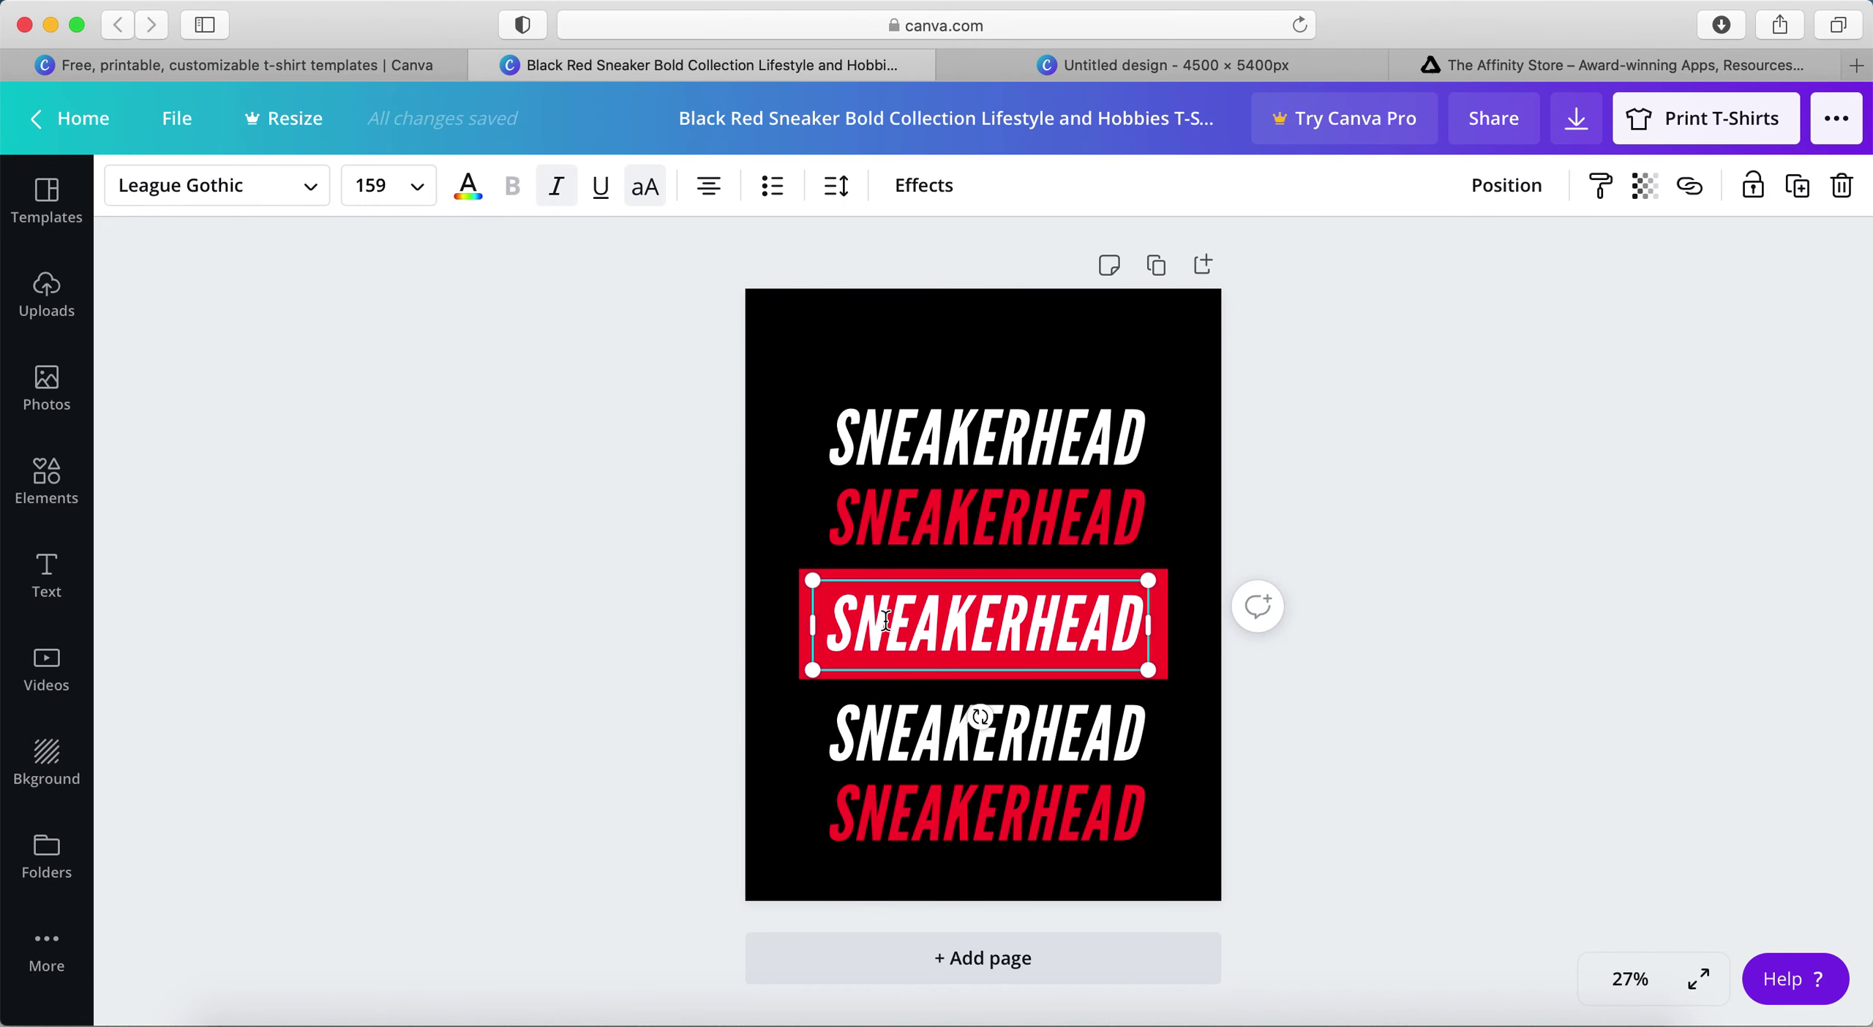
{"action": "left_click", "coordinate": [1022, 69]}
- Paste the white SNEAKERHEAD text, enlarge it to size 533 and centre it on the page
{"action": "key", "text": "super+v"}
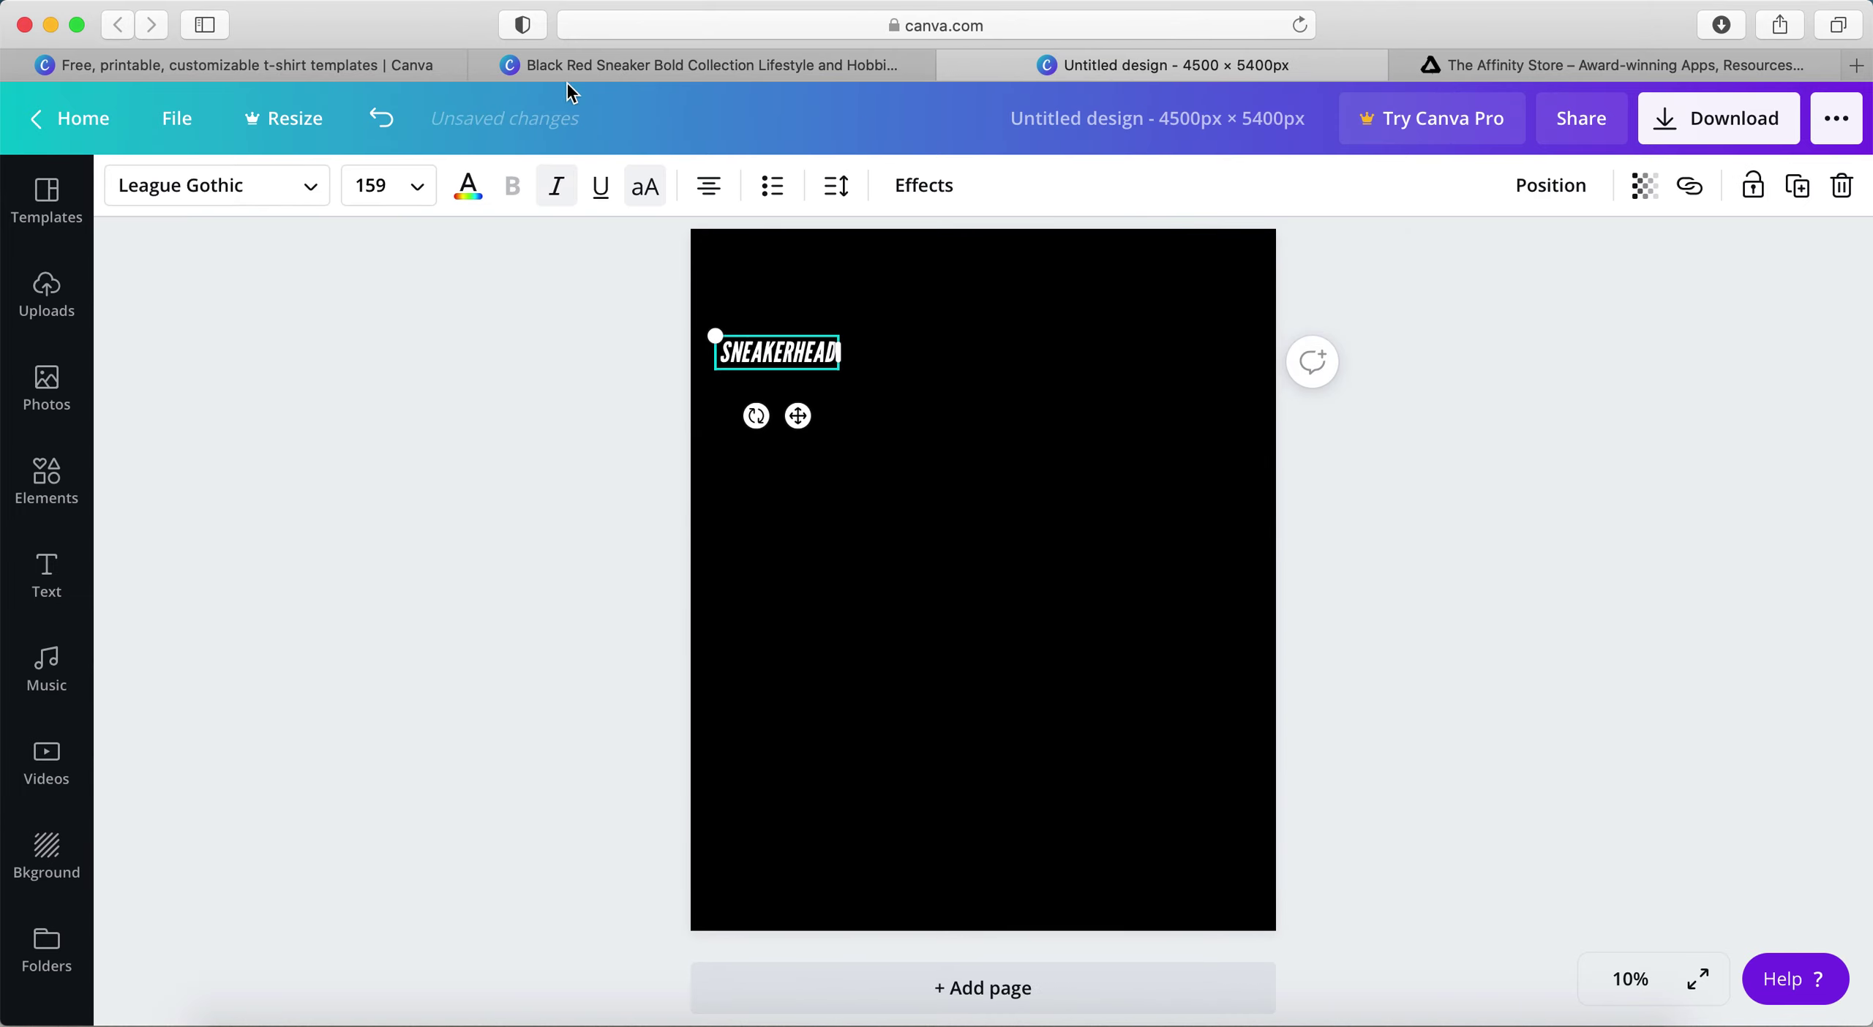
{"action": "left_click", "coordinate": [569, 86]}
{"action": "left_click", "coordinate": [1131, 69]}
{"action": "left_click_drag", "start_coordinate": [704, 331], "coordinate": [480, 273]}
{"action": "left_click_drag", "start_coordinate": [726, 333], "coordinate": [1051, 589]}
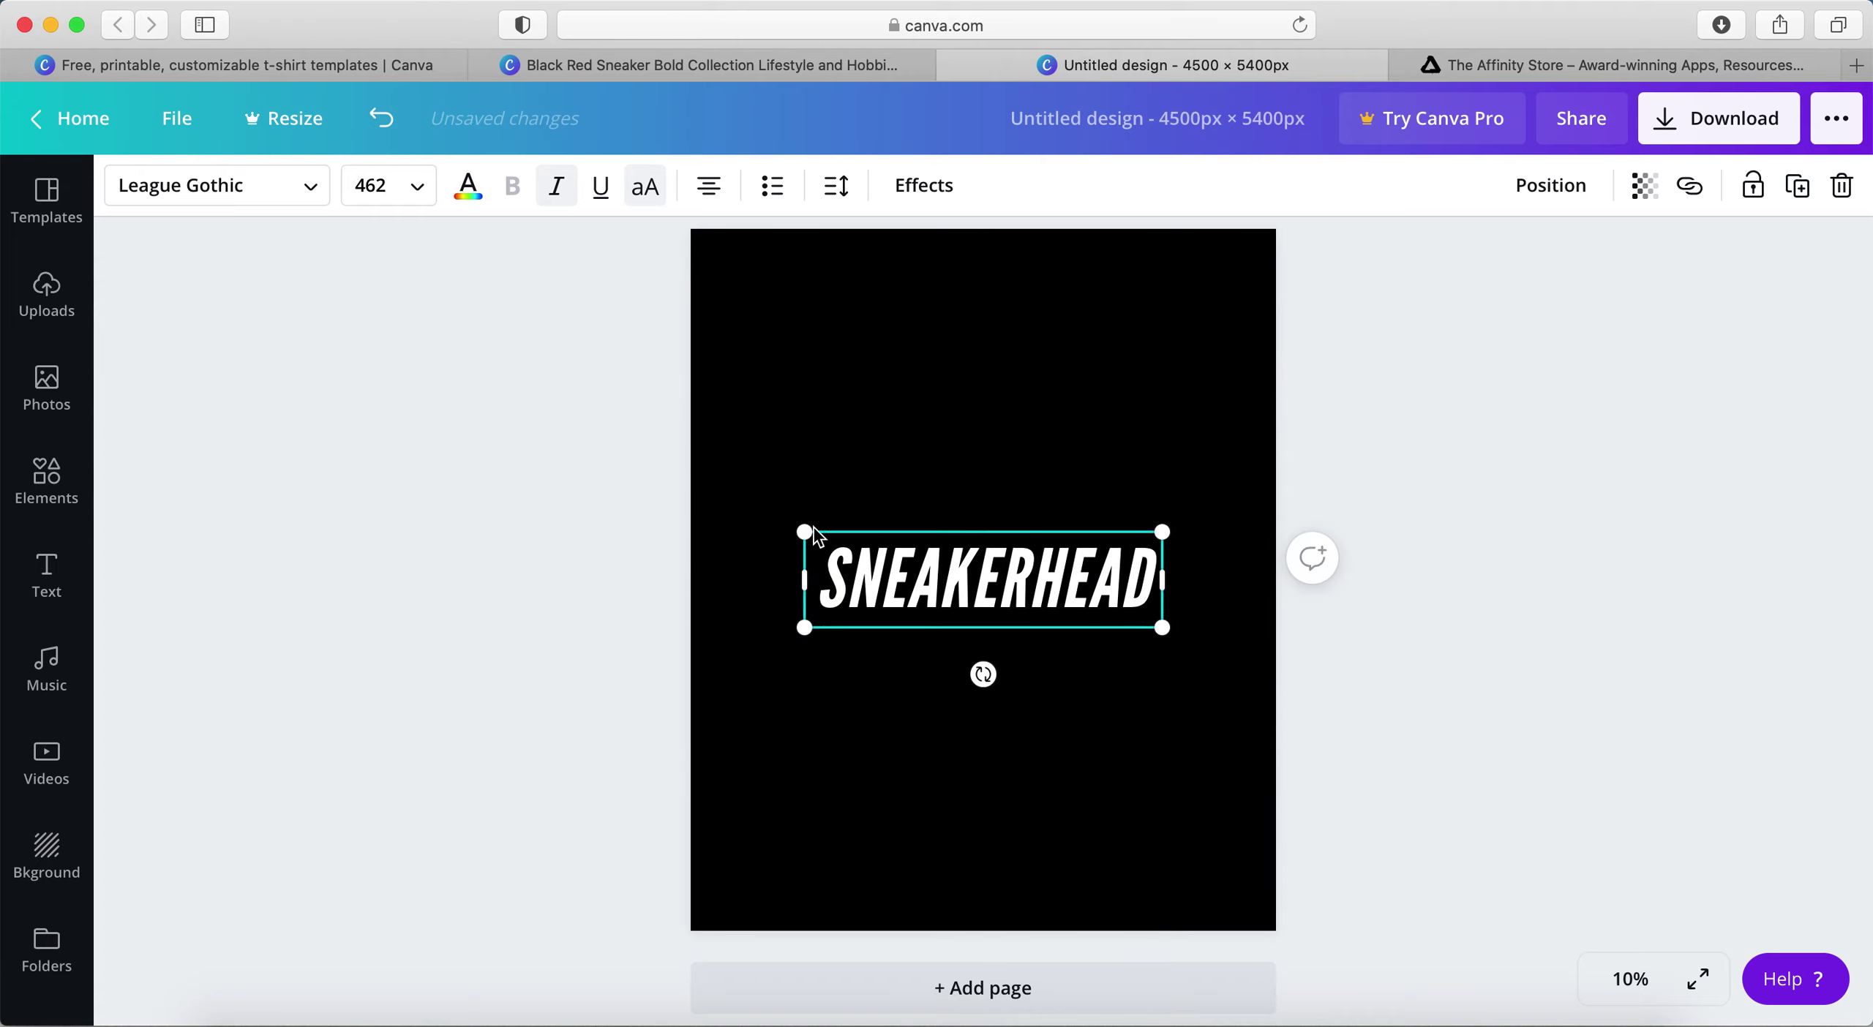
{"action": "left_click_drag", "start_coordinate": [803, 531], "coordinate": [754, 478]}
{"action": "left_click_drag", "start_coordinate": [974, 578], "coordinate": [1009, 581]}
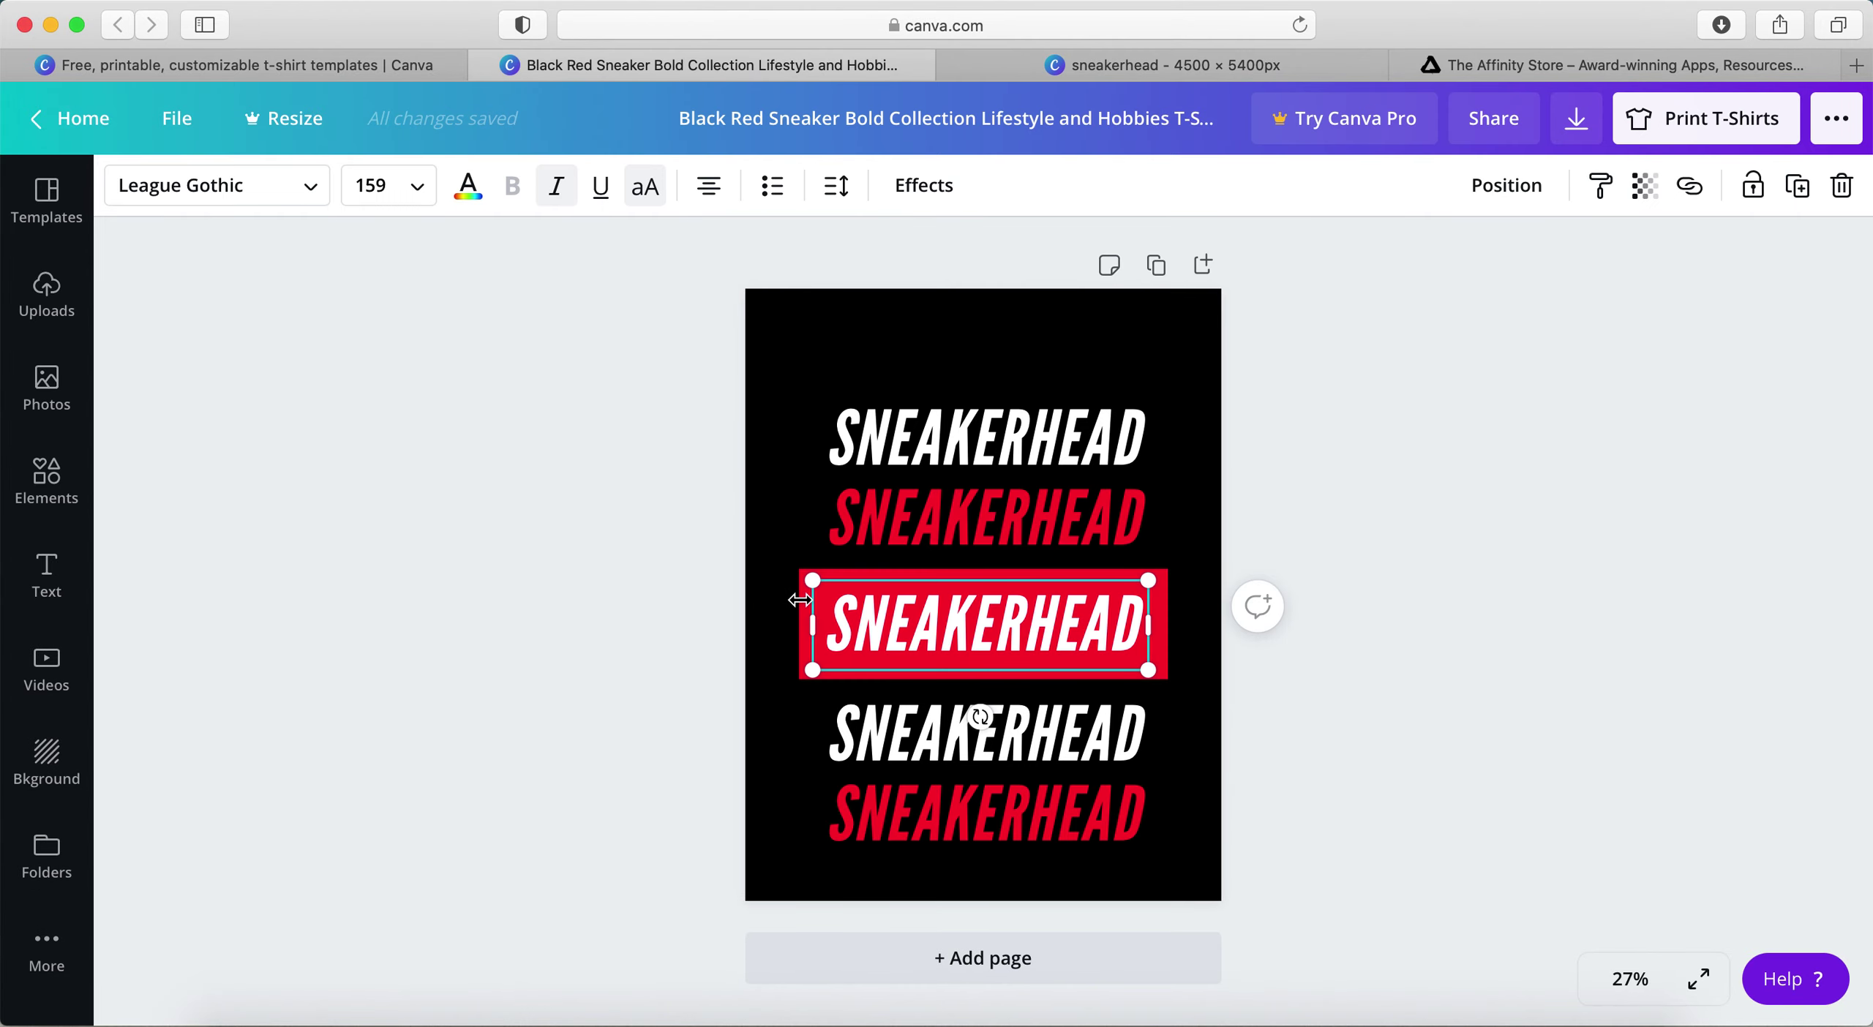
- Copy the template's red box into the new design and stretch it across the page centre
{"action": "left_click", "coordinate": [772, 727]}
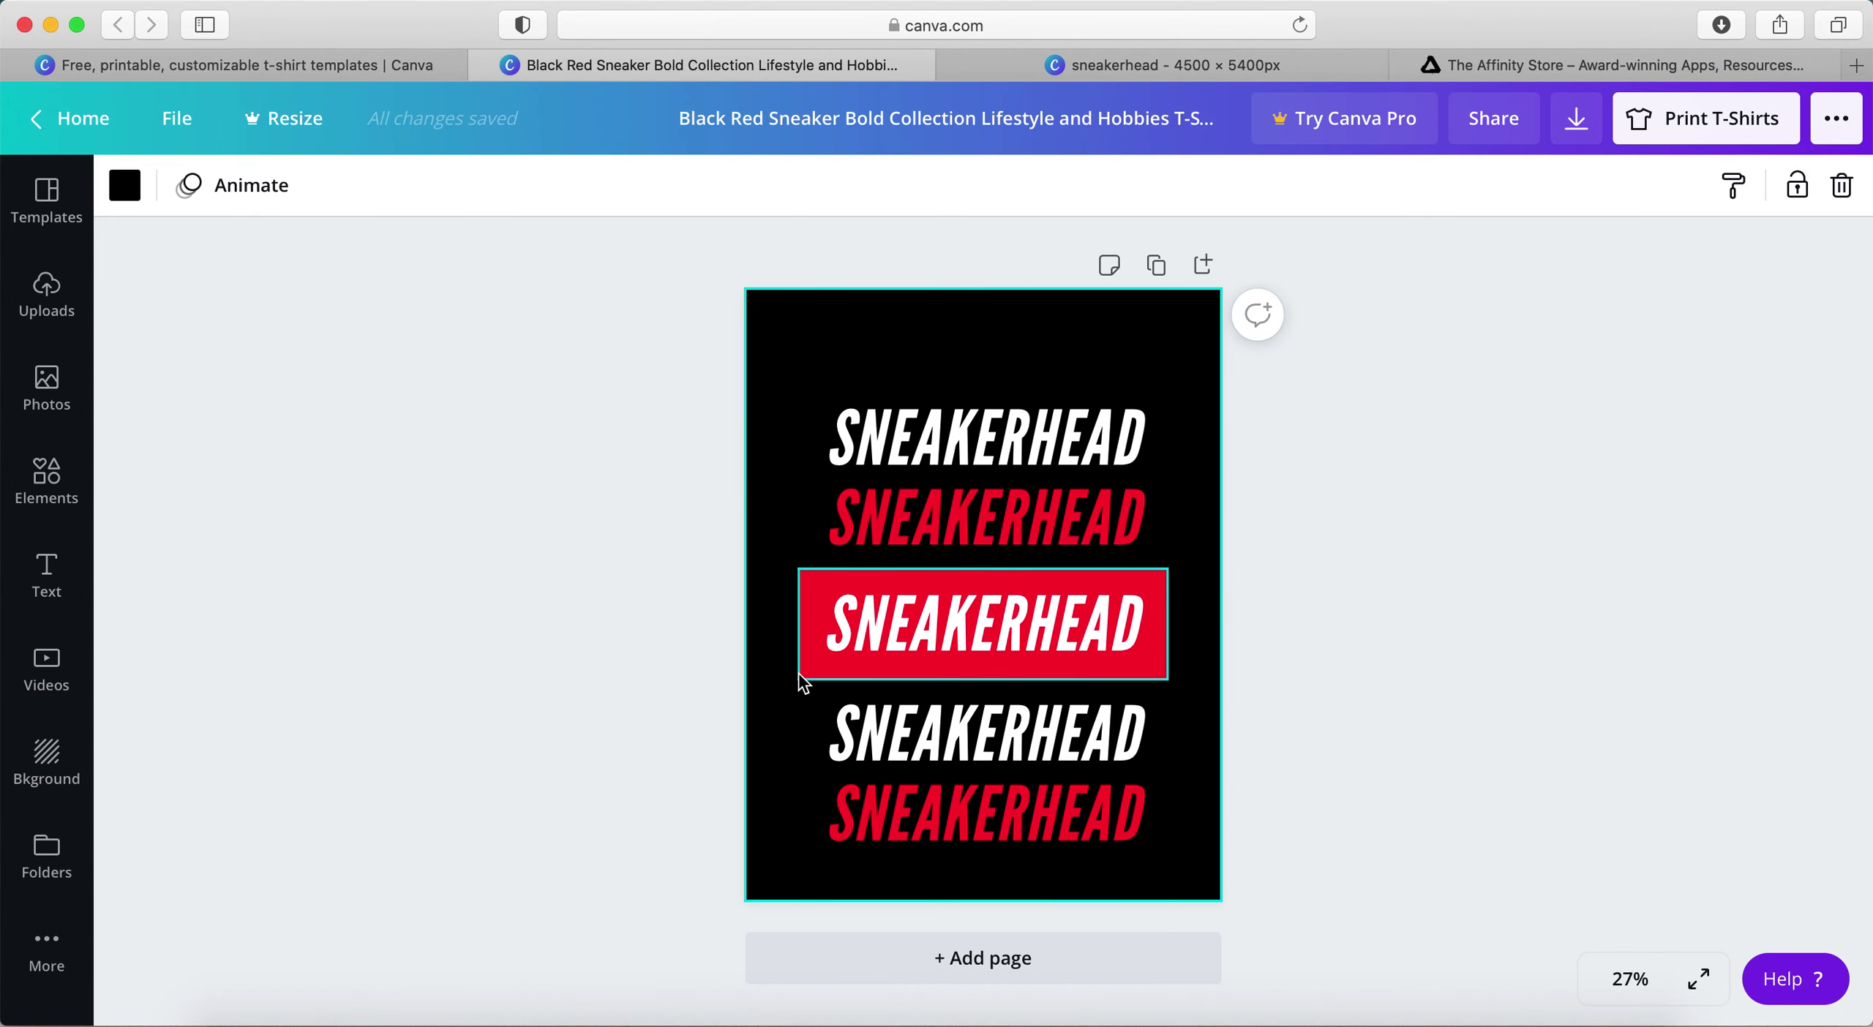
{"action": "left_click", "coordinate": [802, 676]}
{"action": "left_click", "coordinate": [1113, 73]}
{"action": "key", "text": "super+v"}
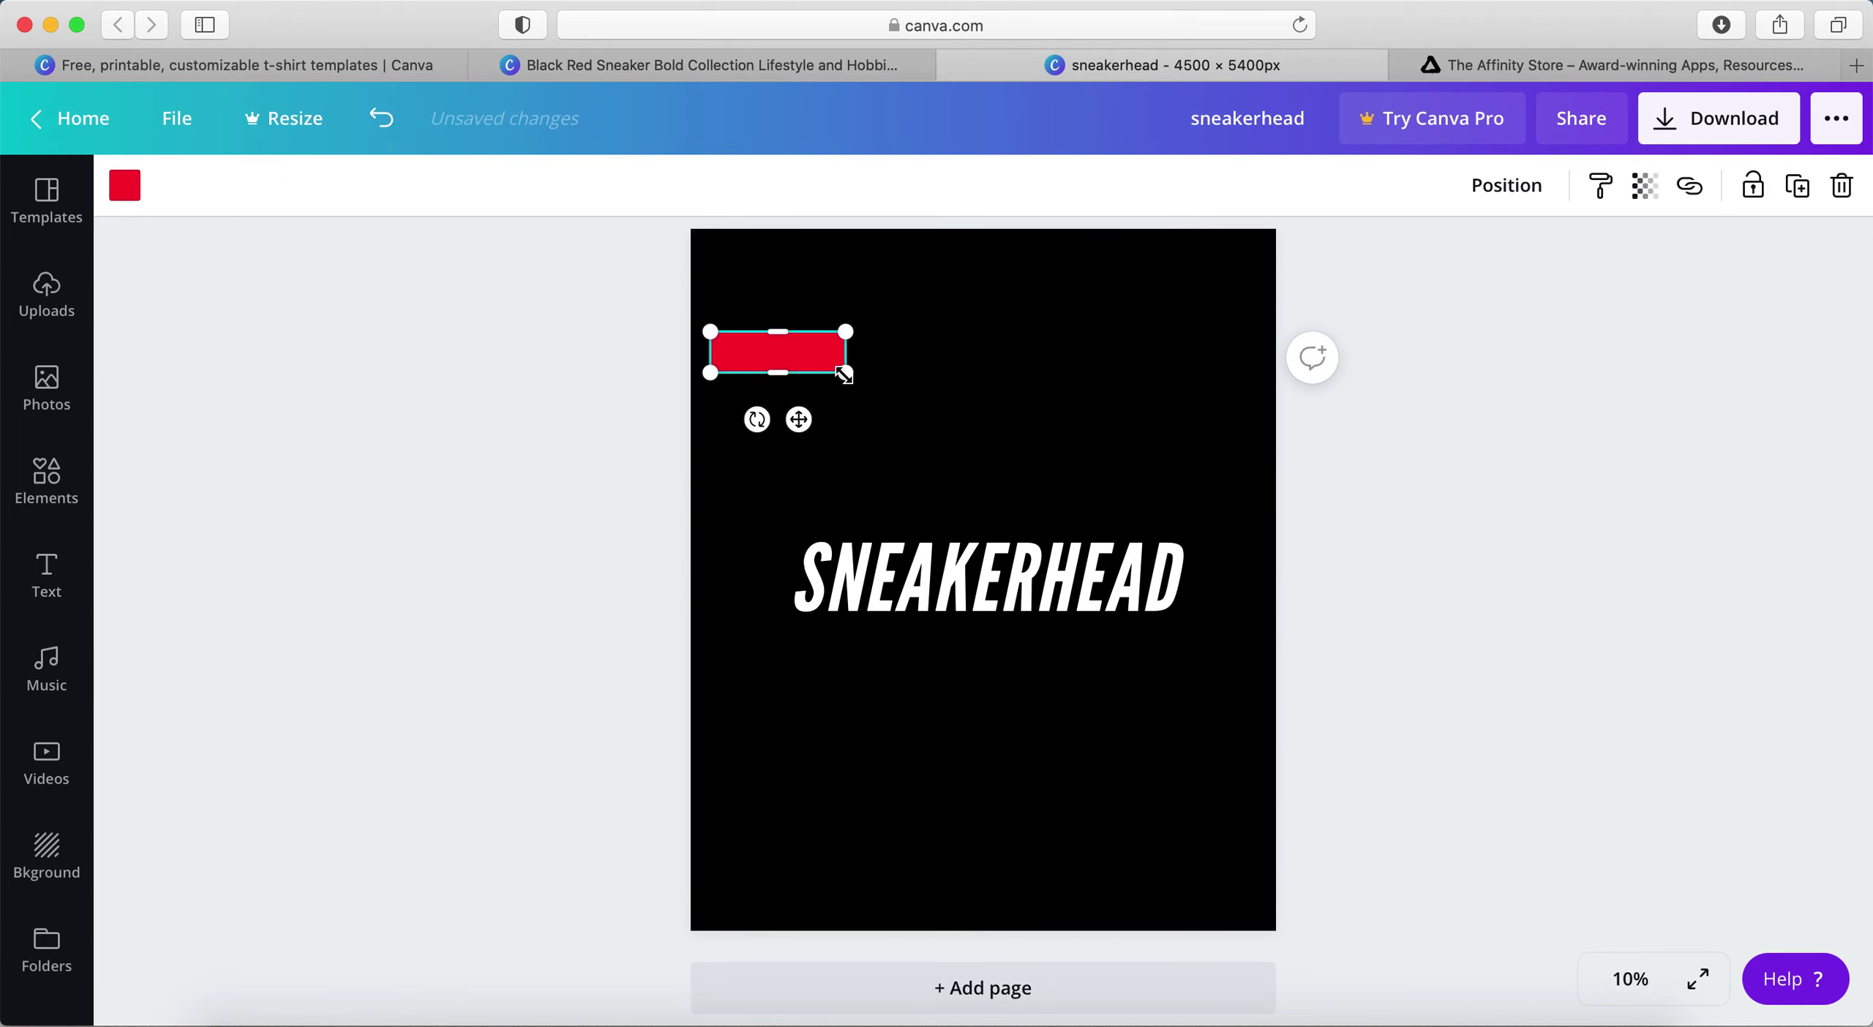
{"action": "left_click_drag", "start_coordinate": [843, 375], "coordinate": [1192, 455]}
{"action": "left_click_drag", "start_coordinate": [1096, 410], "coordinate": [1081, 569]}
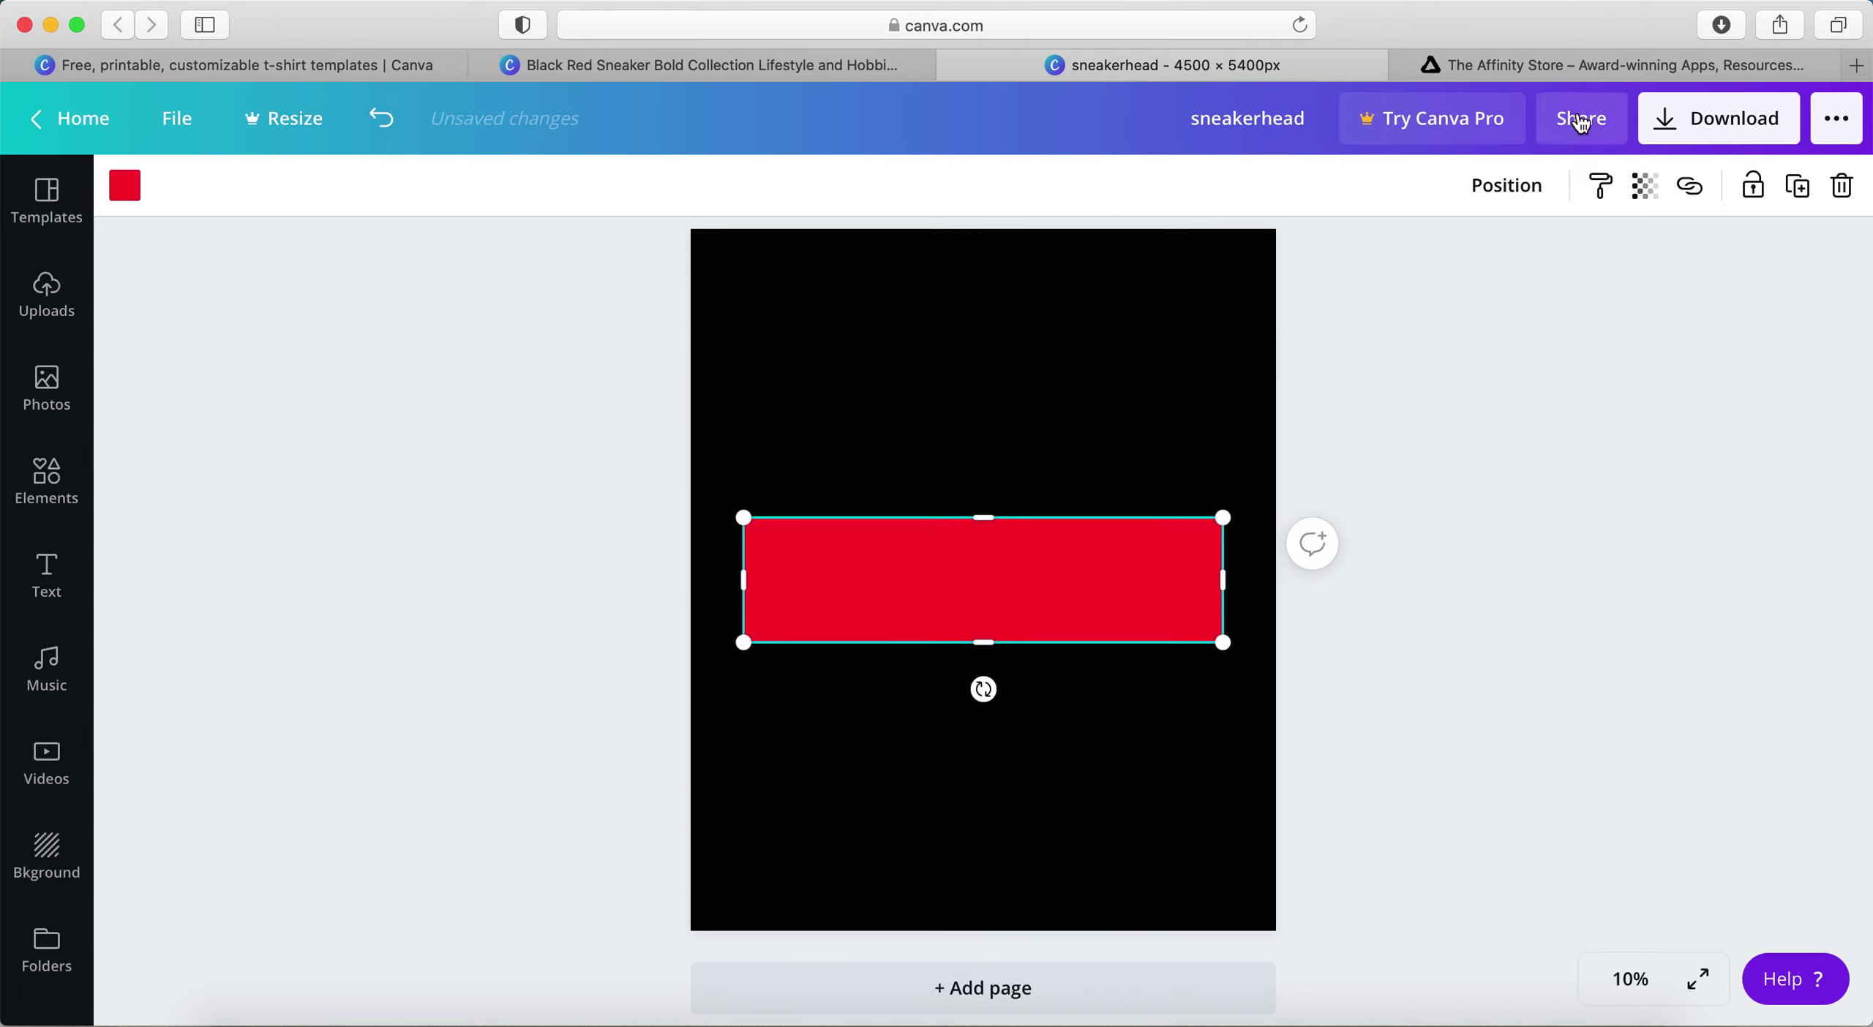
- Send the red box backward so it sits behind the SNEAKERHEAD text
{"action": "left_click", "coordinate": [1507, 185]}
{"action": "left_click", "coordinate": [1395, 282]}
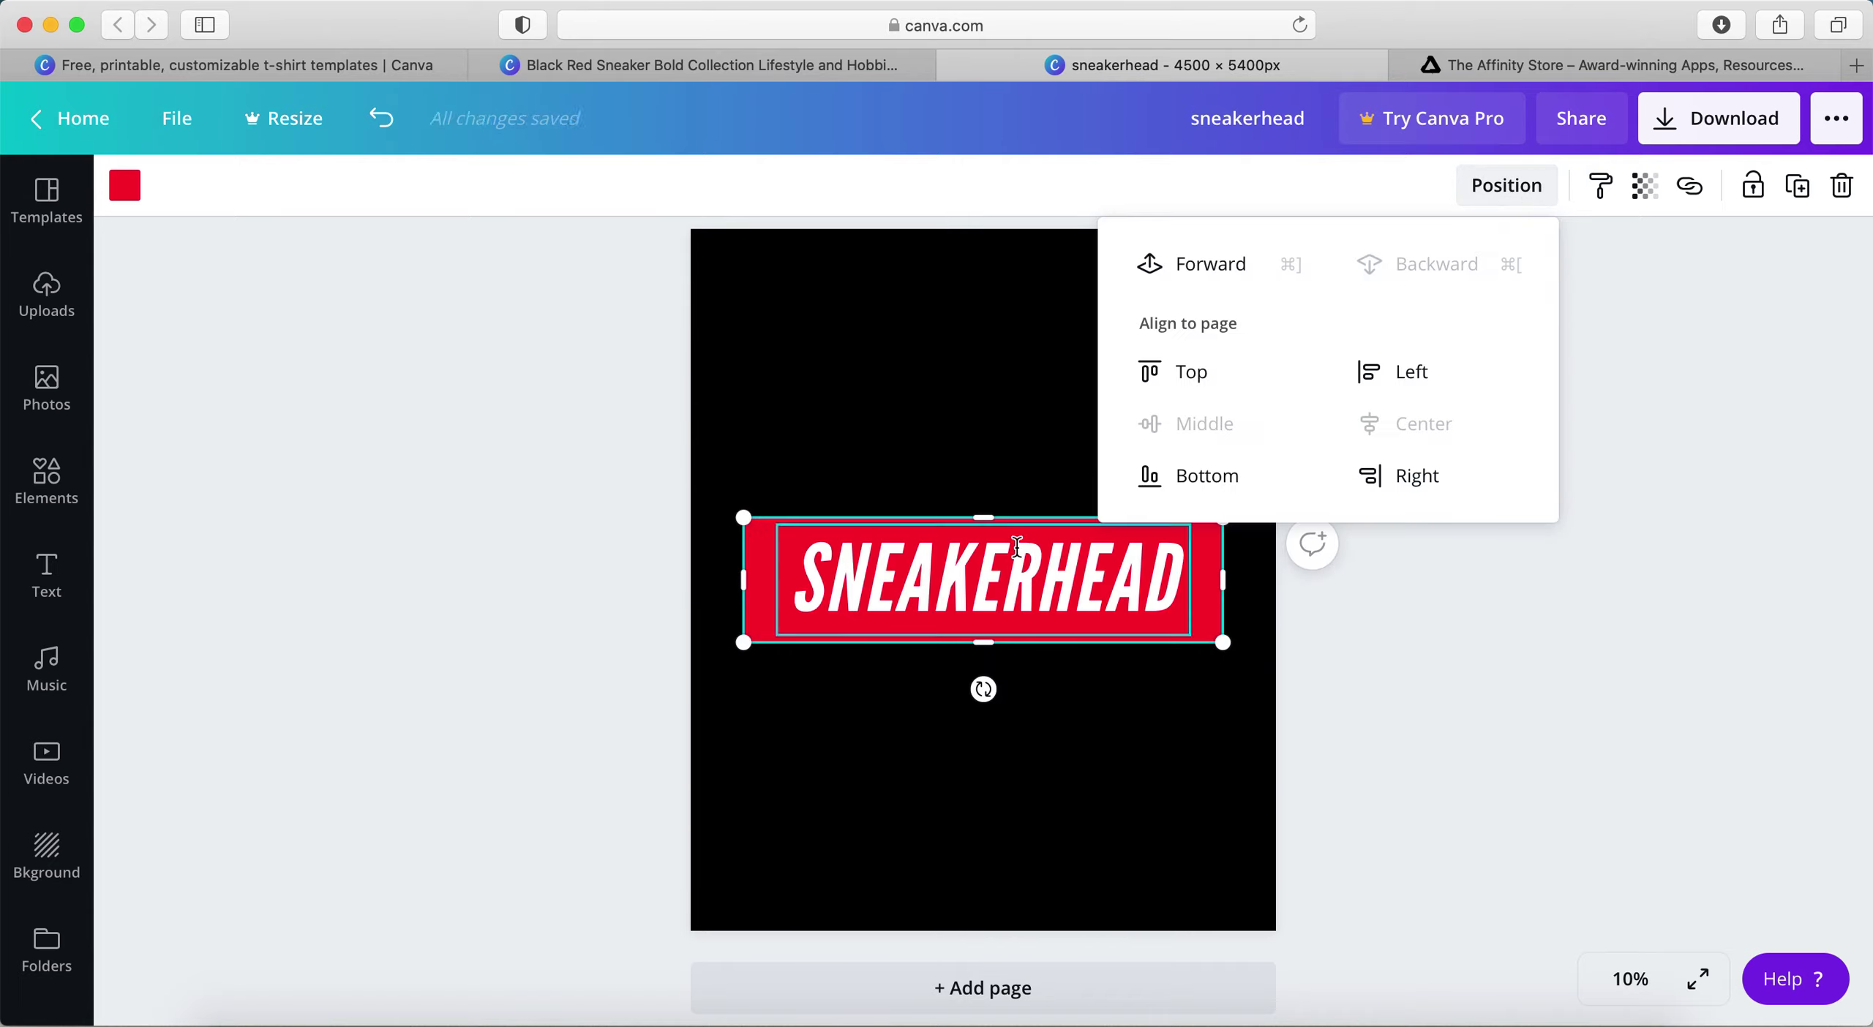
{"action": "left_click", "coordinate": [981, 578]}
{"action": "left_click", "coordinate": [622, 543]}
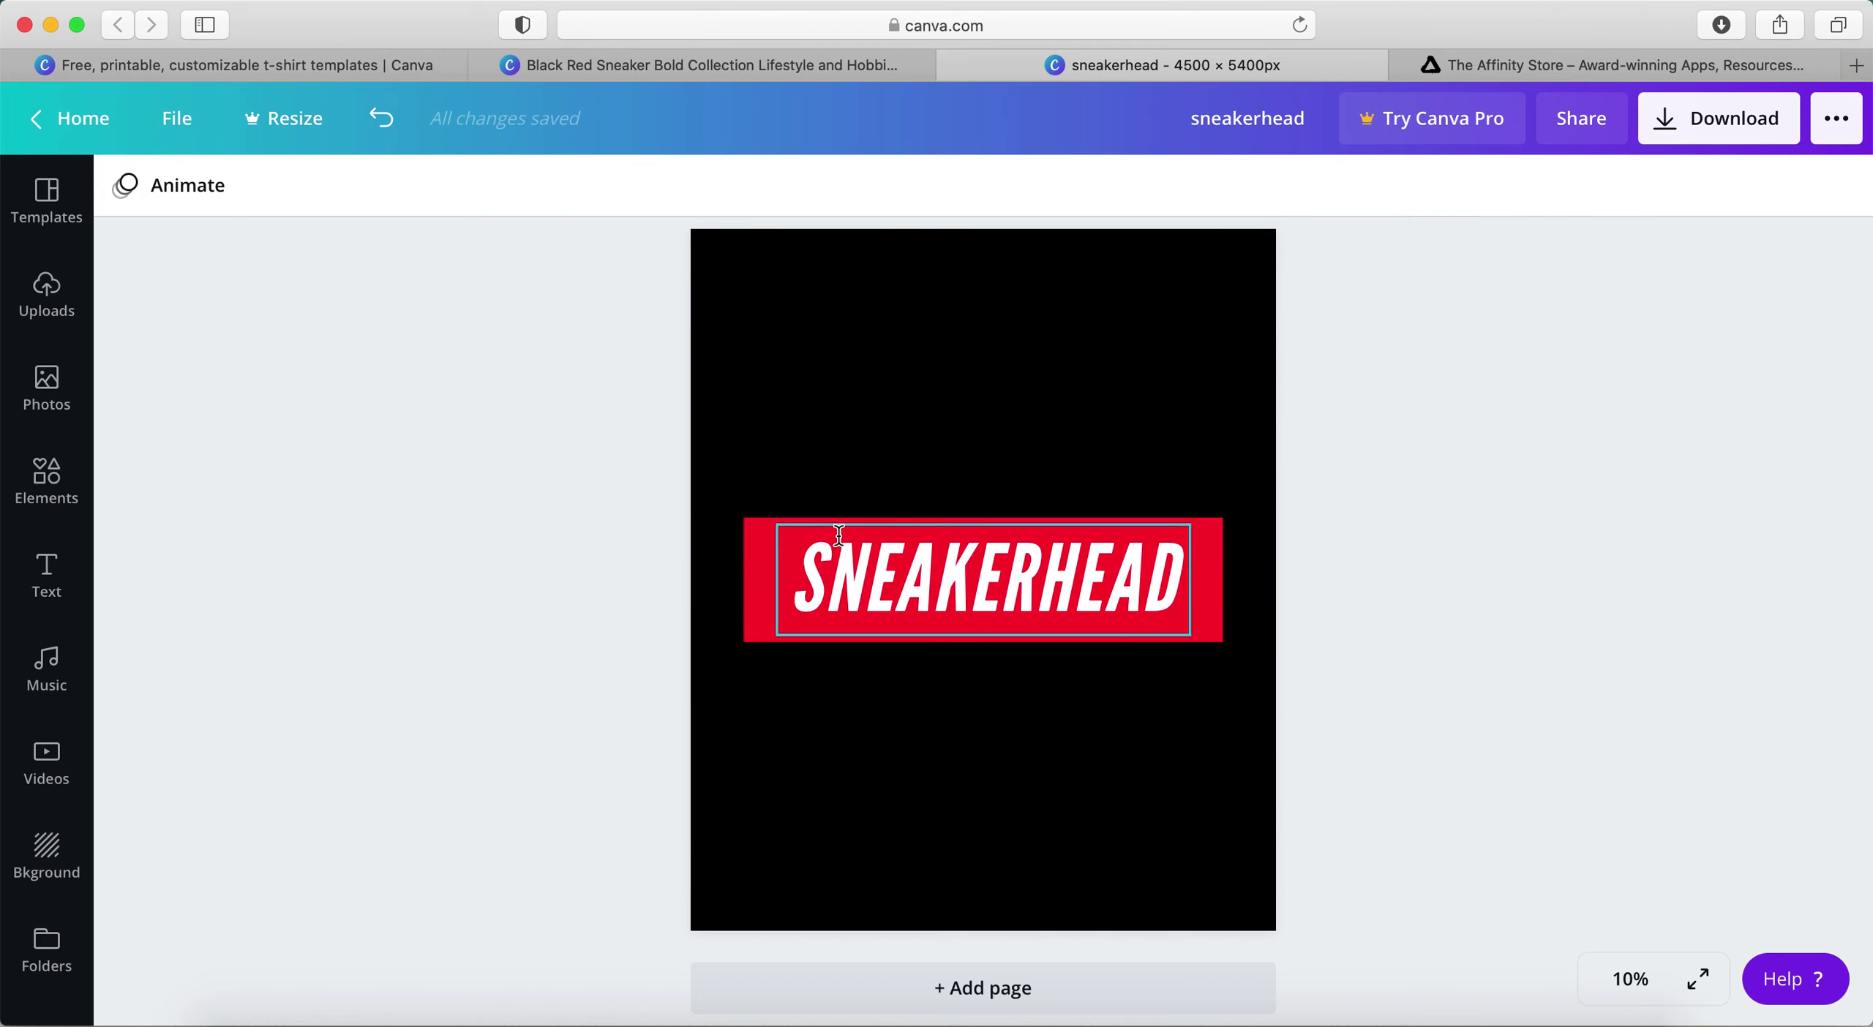
{"action": "left_click", "coordinate": [790, 70]}
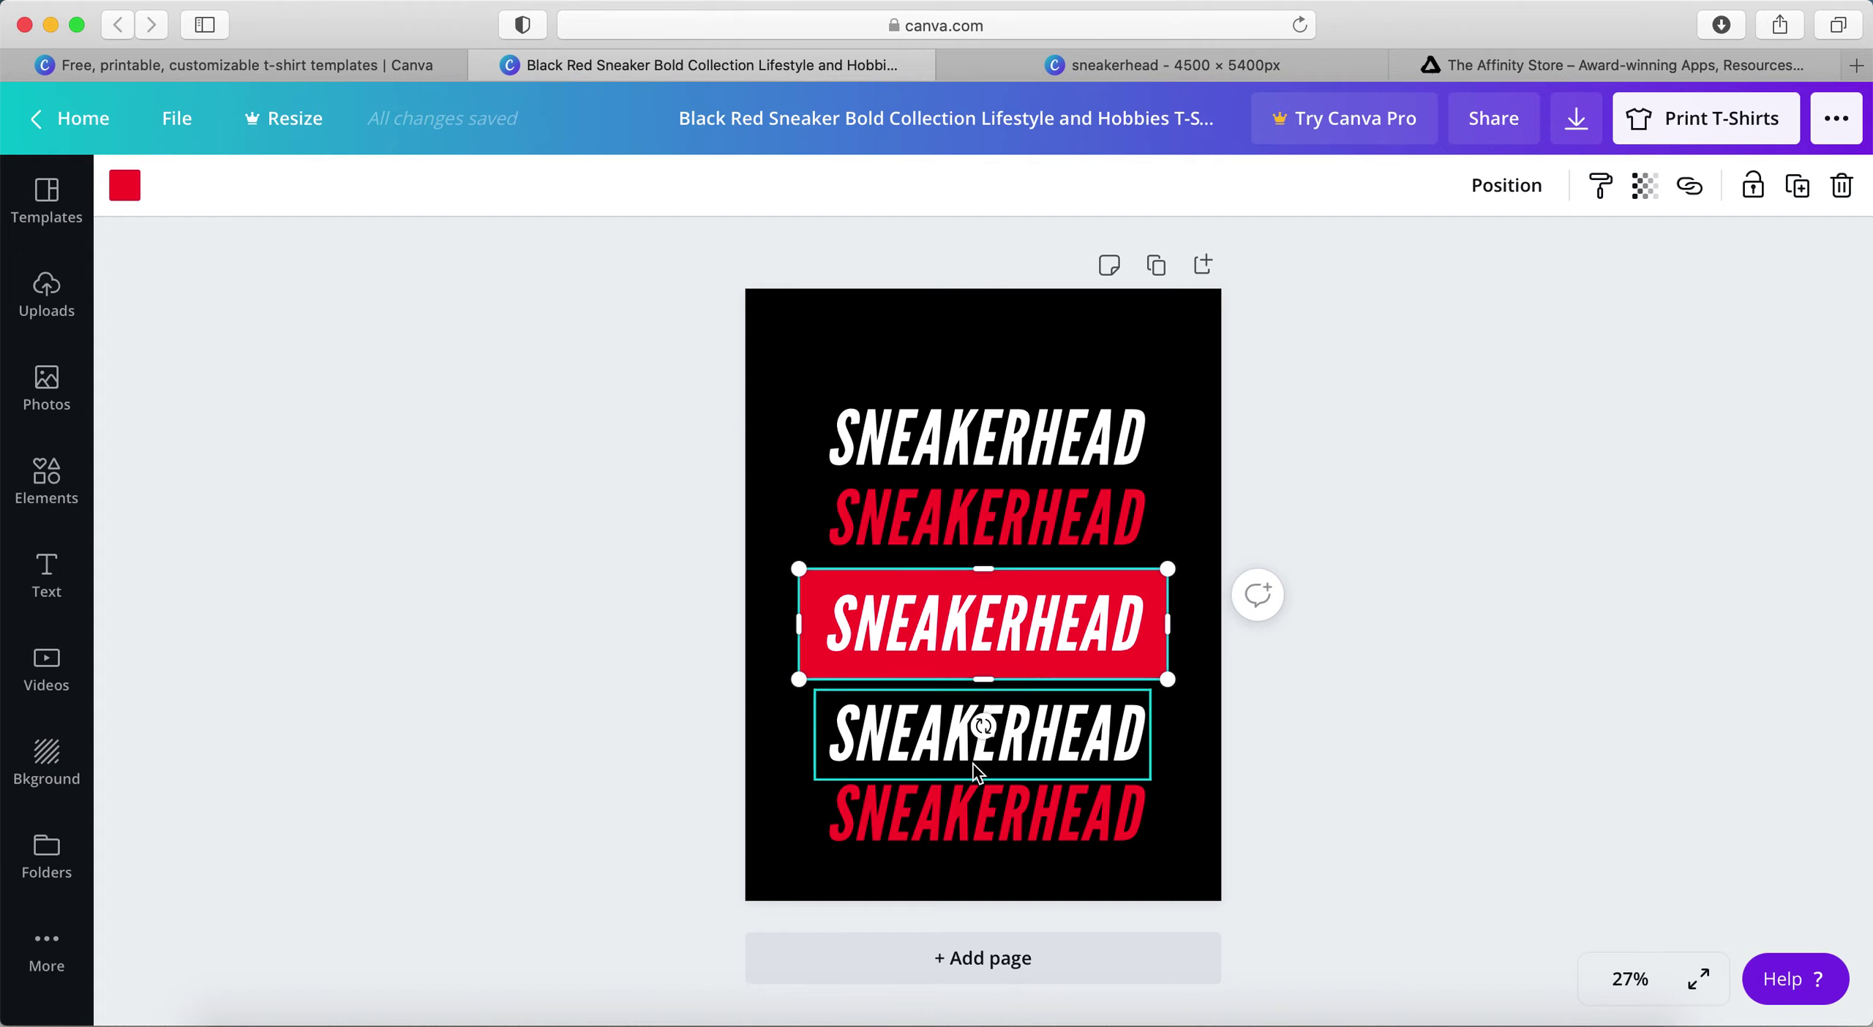
- Duplicate the SNEAKERHEAD text into two rows above the red bar
{"action": "left_click", "coordinate": [1062, 64]}
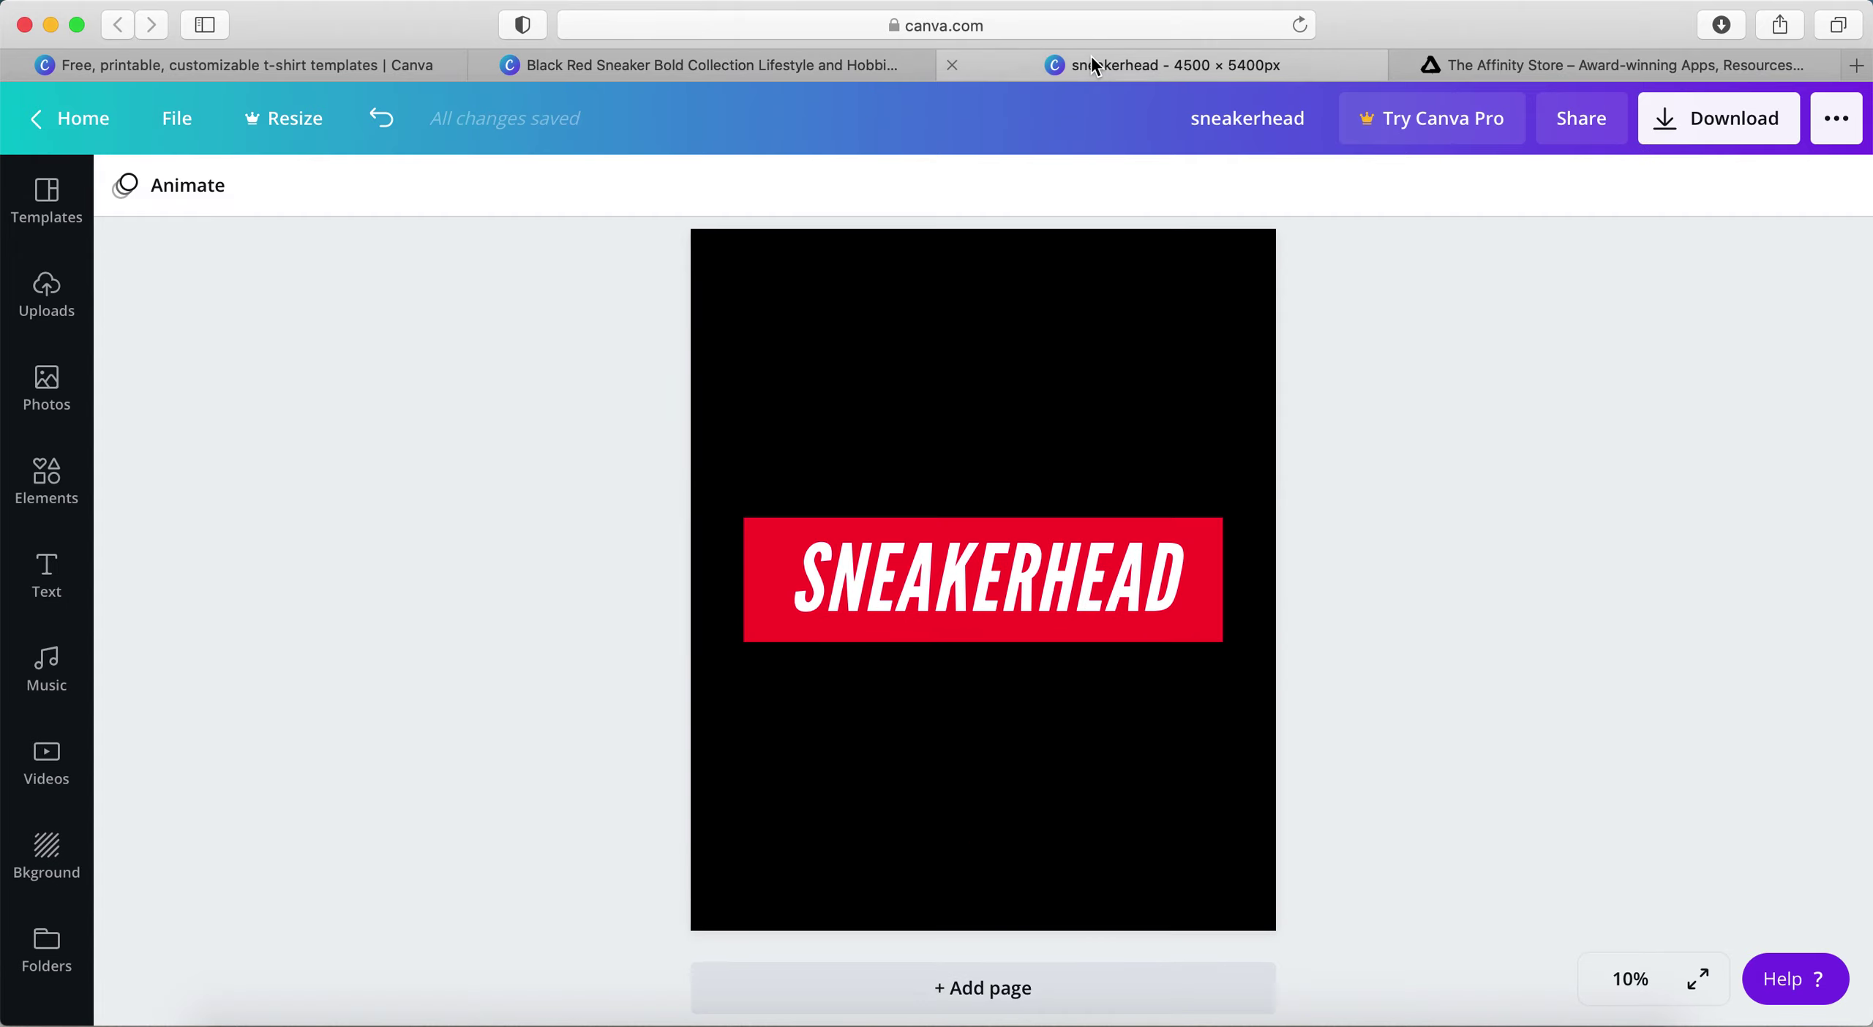
{"action": "left_click", "coordinate": [985, 603]}
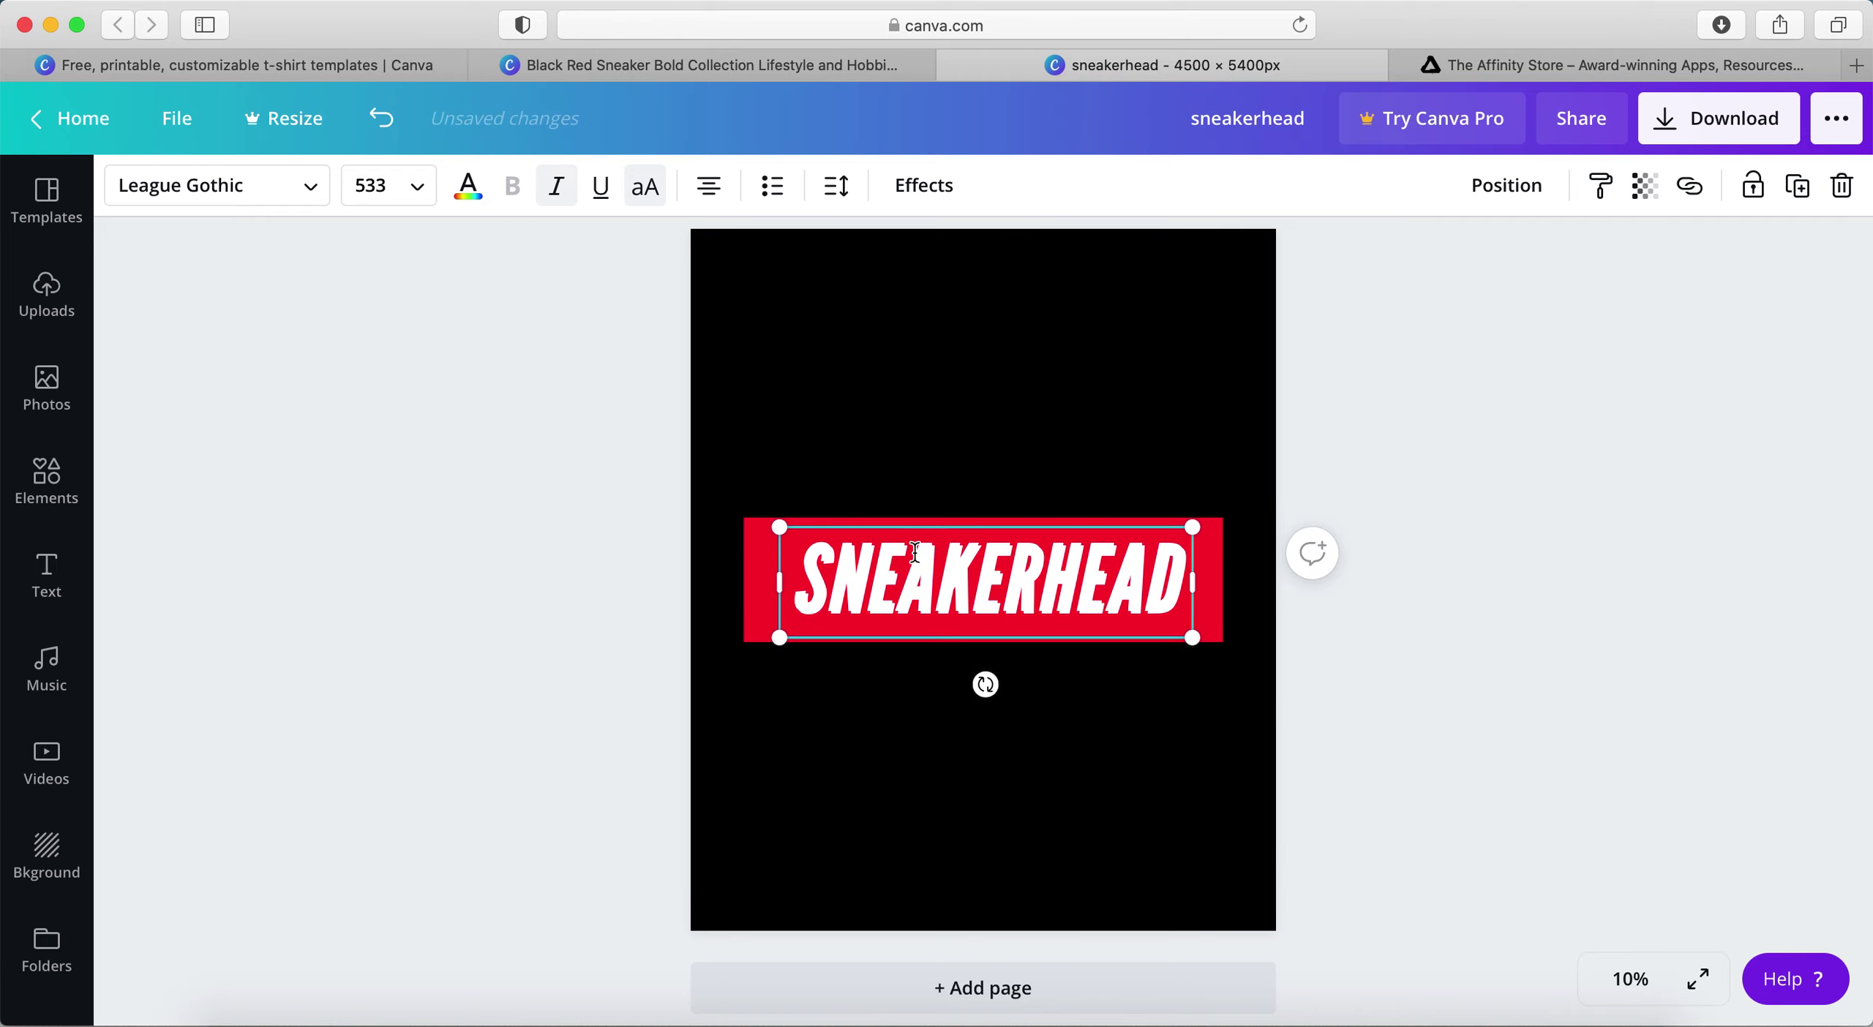
{"action": "left_click_drag", "start_coordinate": [912, 569], "coordinate": [913, 451]}
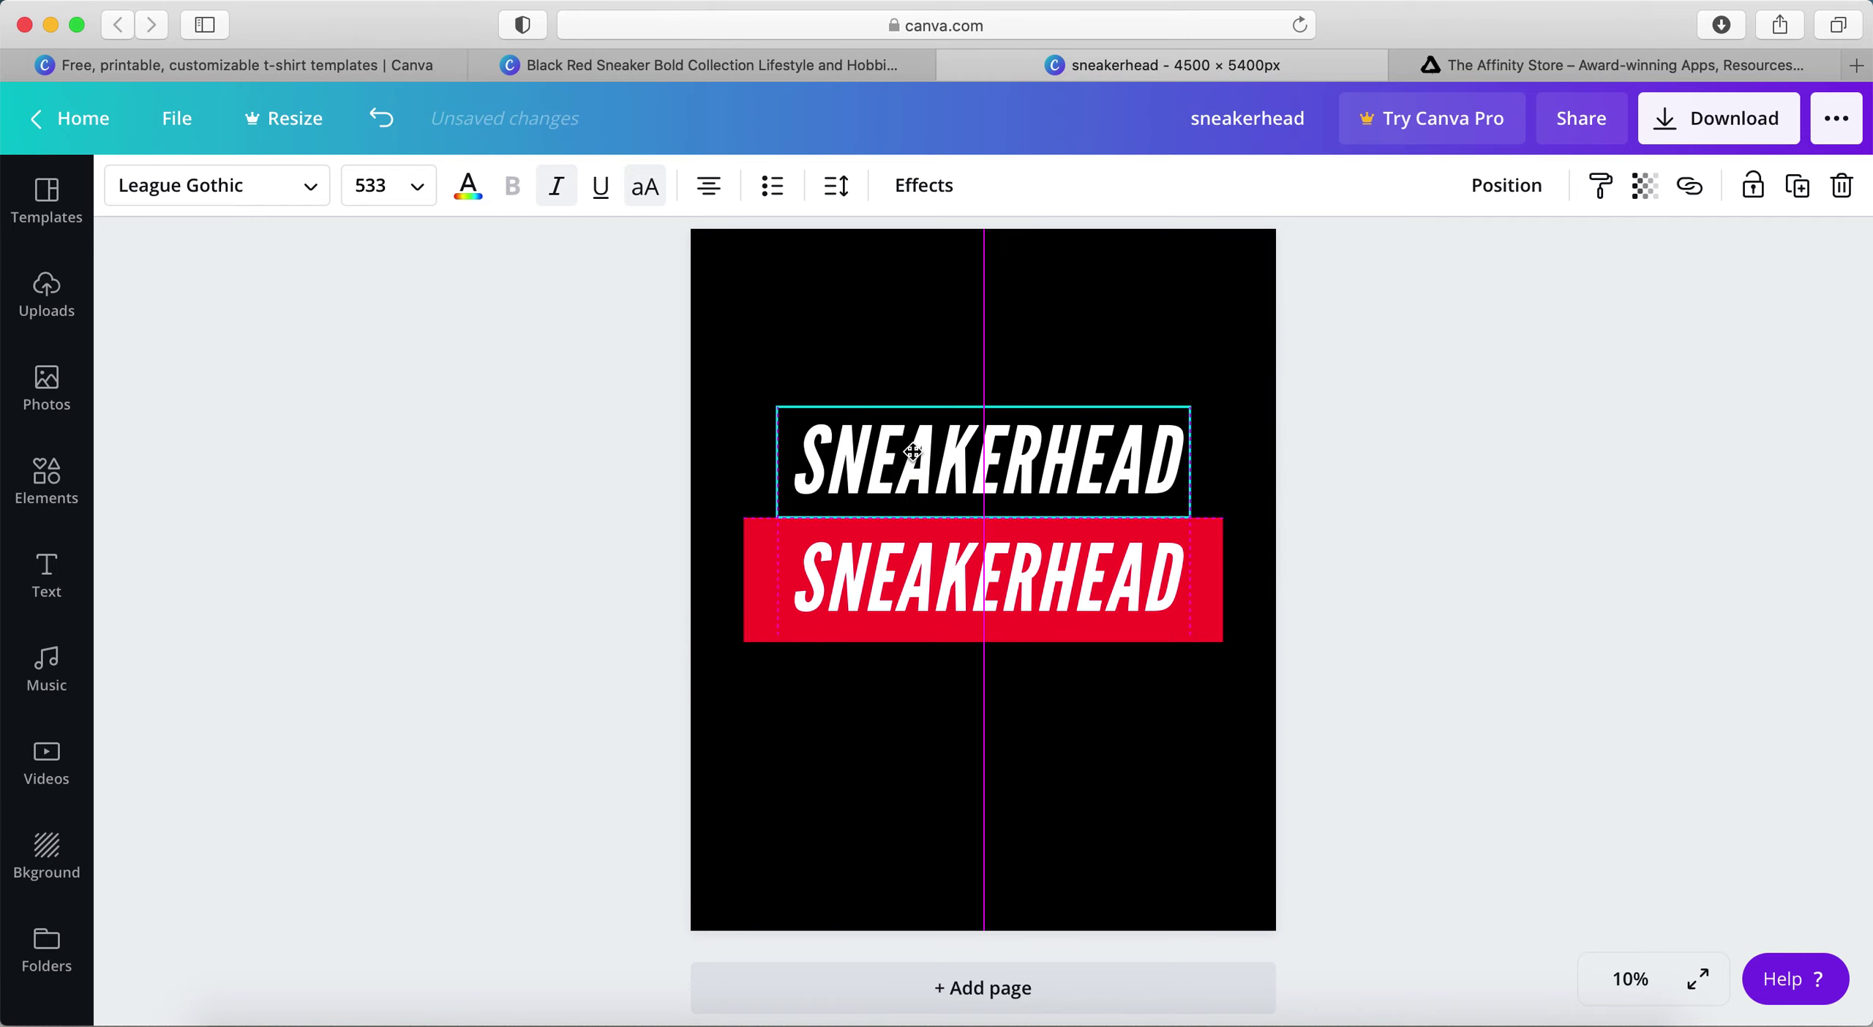
{"action": "left_click", "coordinate": [907, 356]}
{"action": "left_click", "coordinate": [943, 547]}
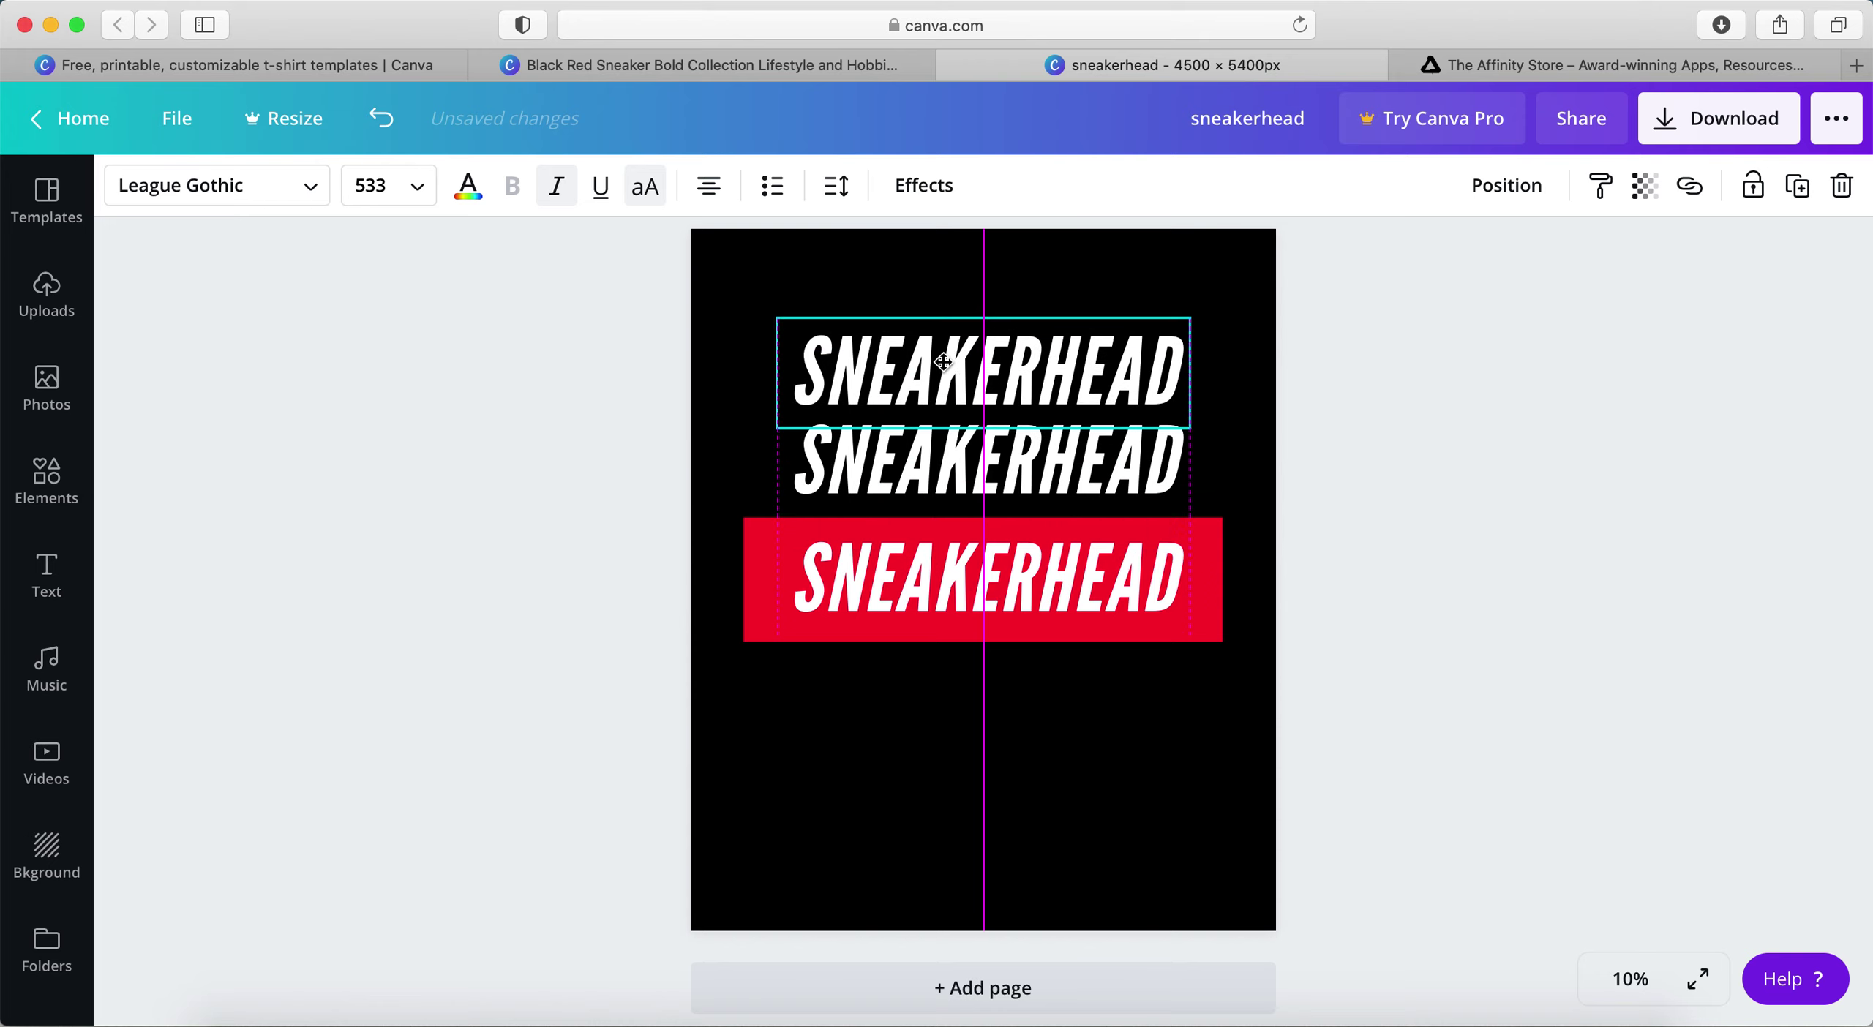
{"action": "left_click_drag", "start_coordinate": [943, 362], "coordinate": [943, 341]}
- Add two more SNEAKERHEAD copies below the red bar, down toward the page bottom
{"action": "left_click", "coordinate": [890, 773]}
{"action": "key", "text": "Tab"}
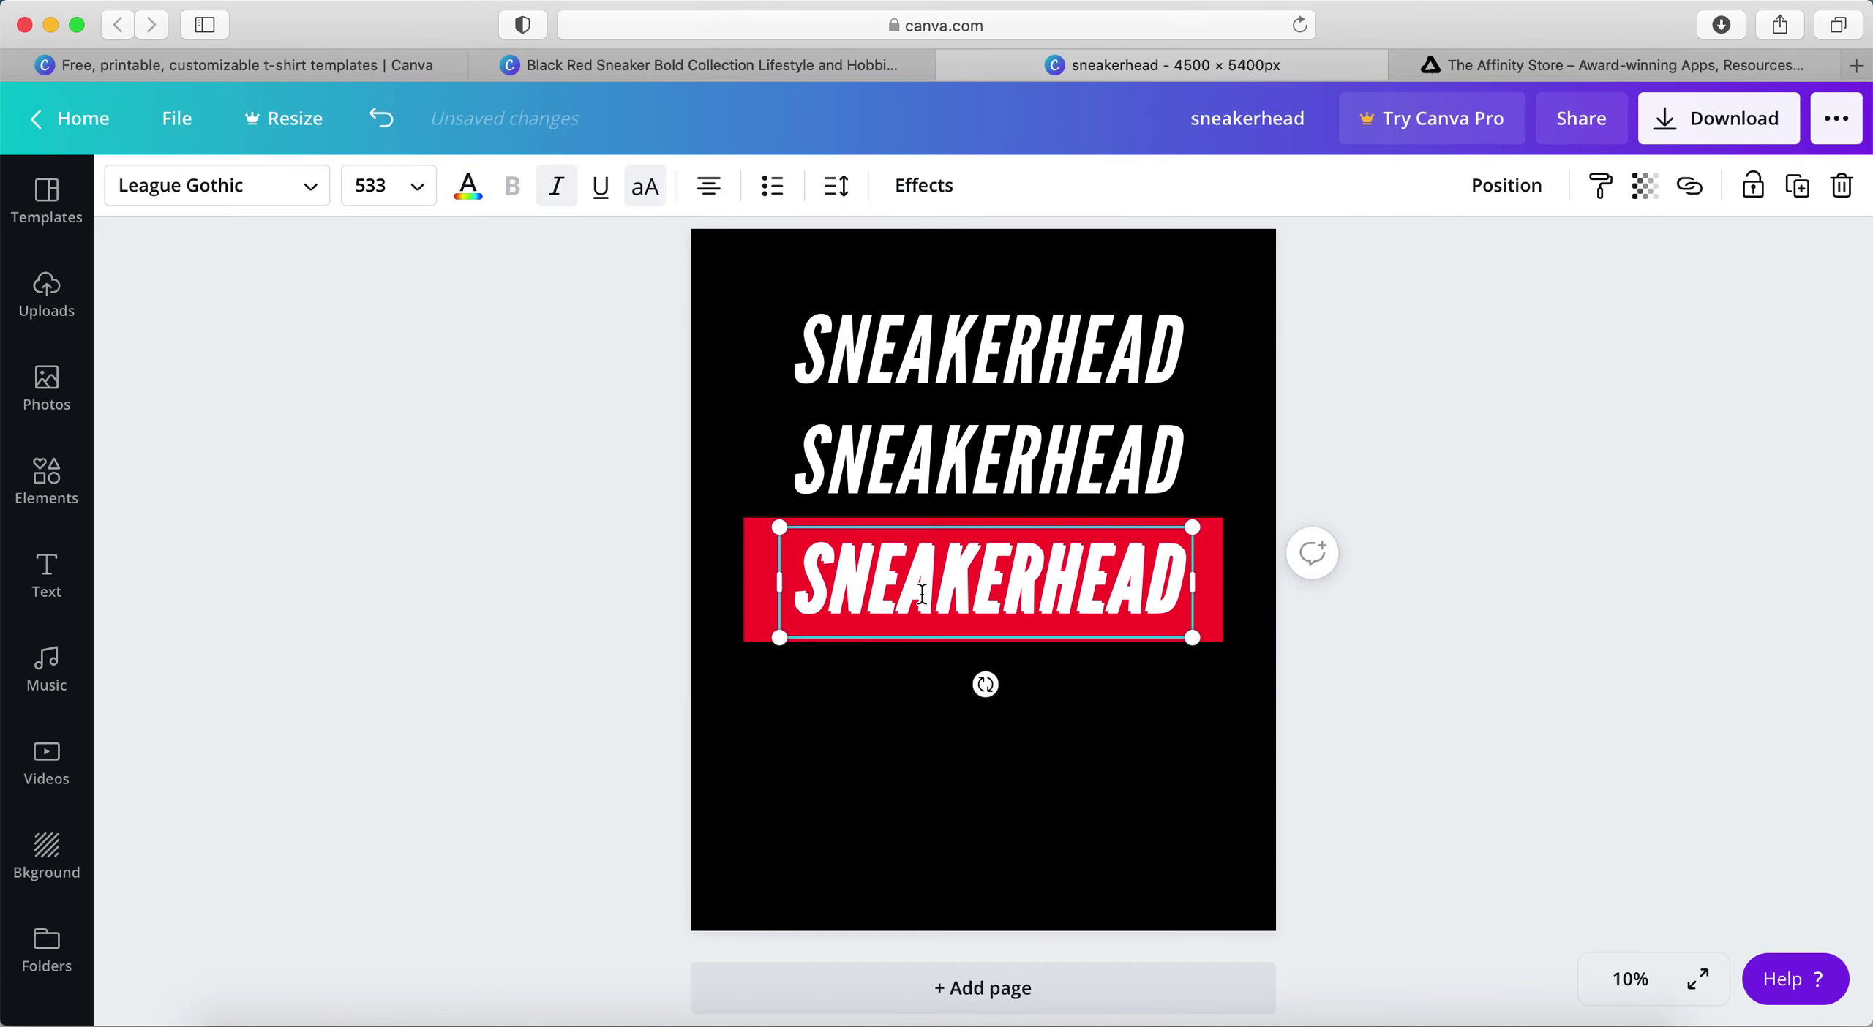
{"action": "left_click_drag", "start_coordinate": [922, 594], "coordinate": [920, 714]}
{"action": "left_click", "coordinate": [890, 847]}
{"action": "key", "text": "Tab"}
{"action": "left_click_drag", "start_coordinate": [980, 578], "coordinate": [971, 790]}
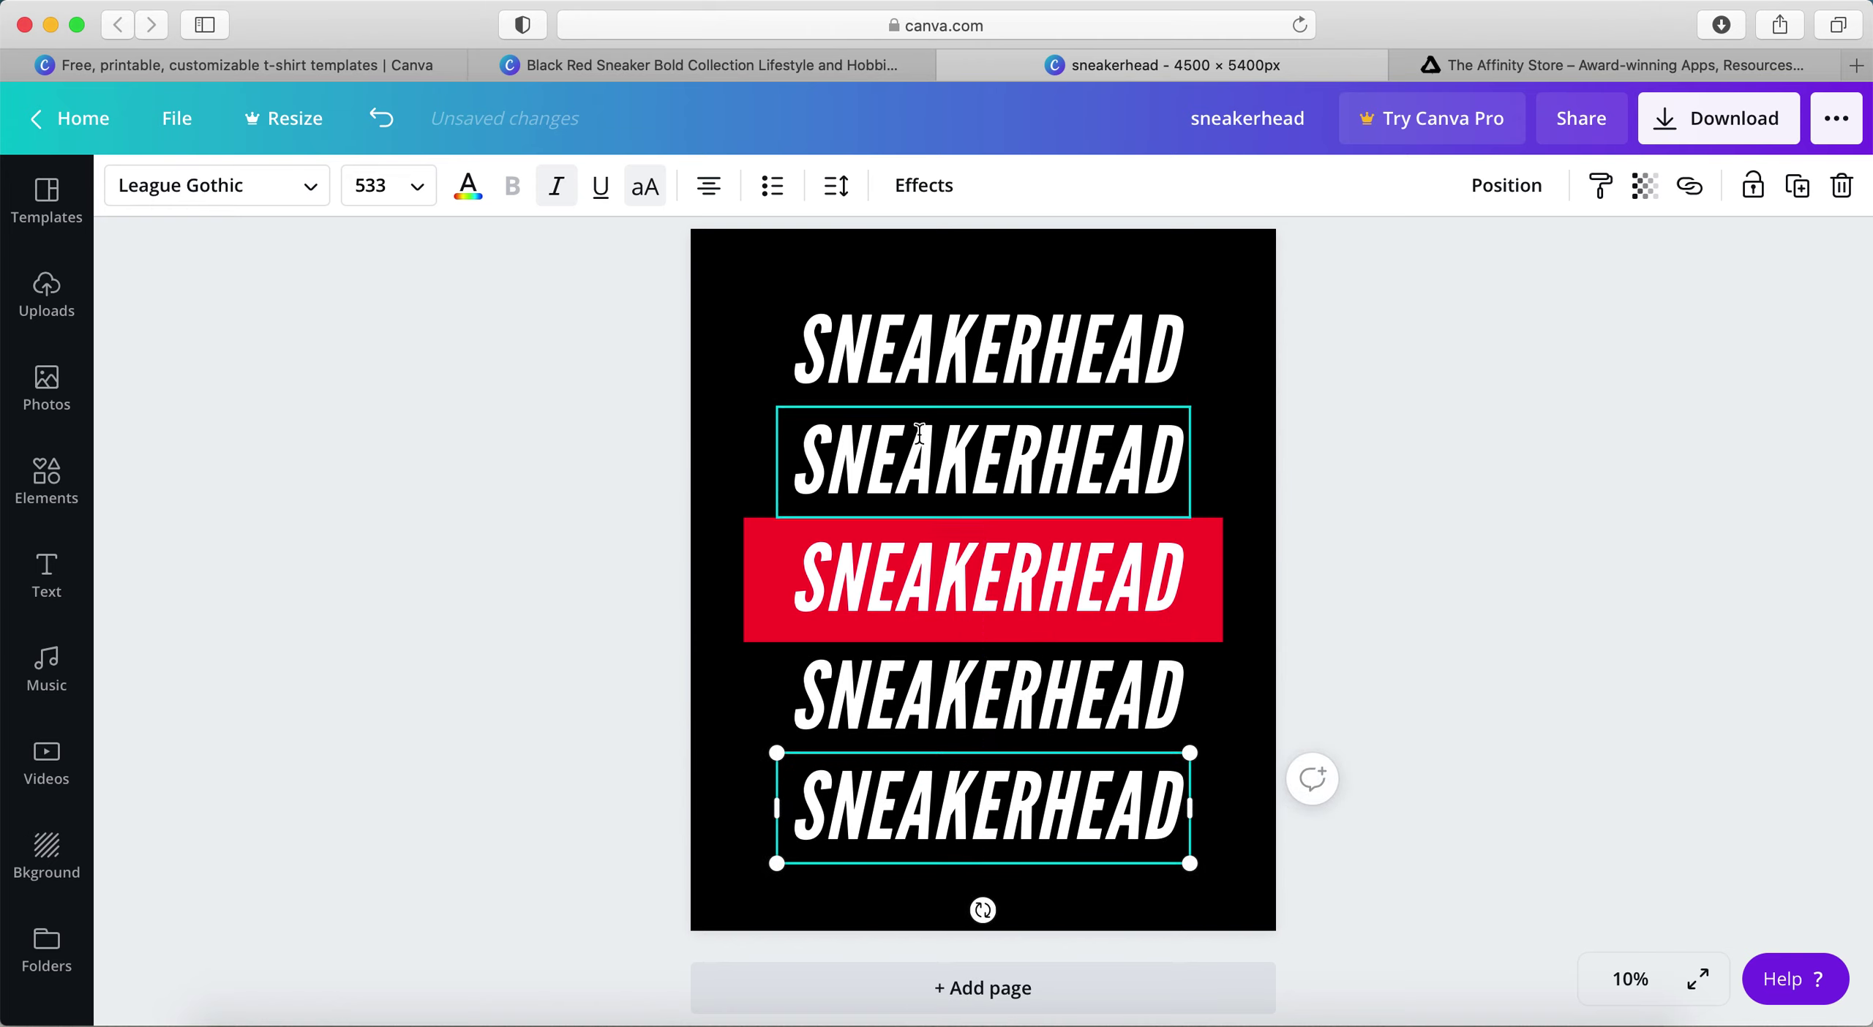
- Check in the reference template which SNEAKERHEAD rows are red: the second and fifth
{"action": "left_click", "coordinate": [676, 69]}
{"action": "left_click", "coordinate": [978, 494]}
{"action": "left_click", "coordinate": [962, 797]}
{"action": "left_click", "coordinate": [1221, 67]}
- Recolour the second and fifth rows with the red document swatch, then select the top row's text
{"action": "left_click", "coordinate": [994, 445]}
{"action": "left_click", "coordinate": [468, 183]}
{"action": "left_click", "coordinate": [222, 444]}
{"action": "left_click", "coordinate": [1214, 805]}
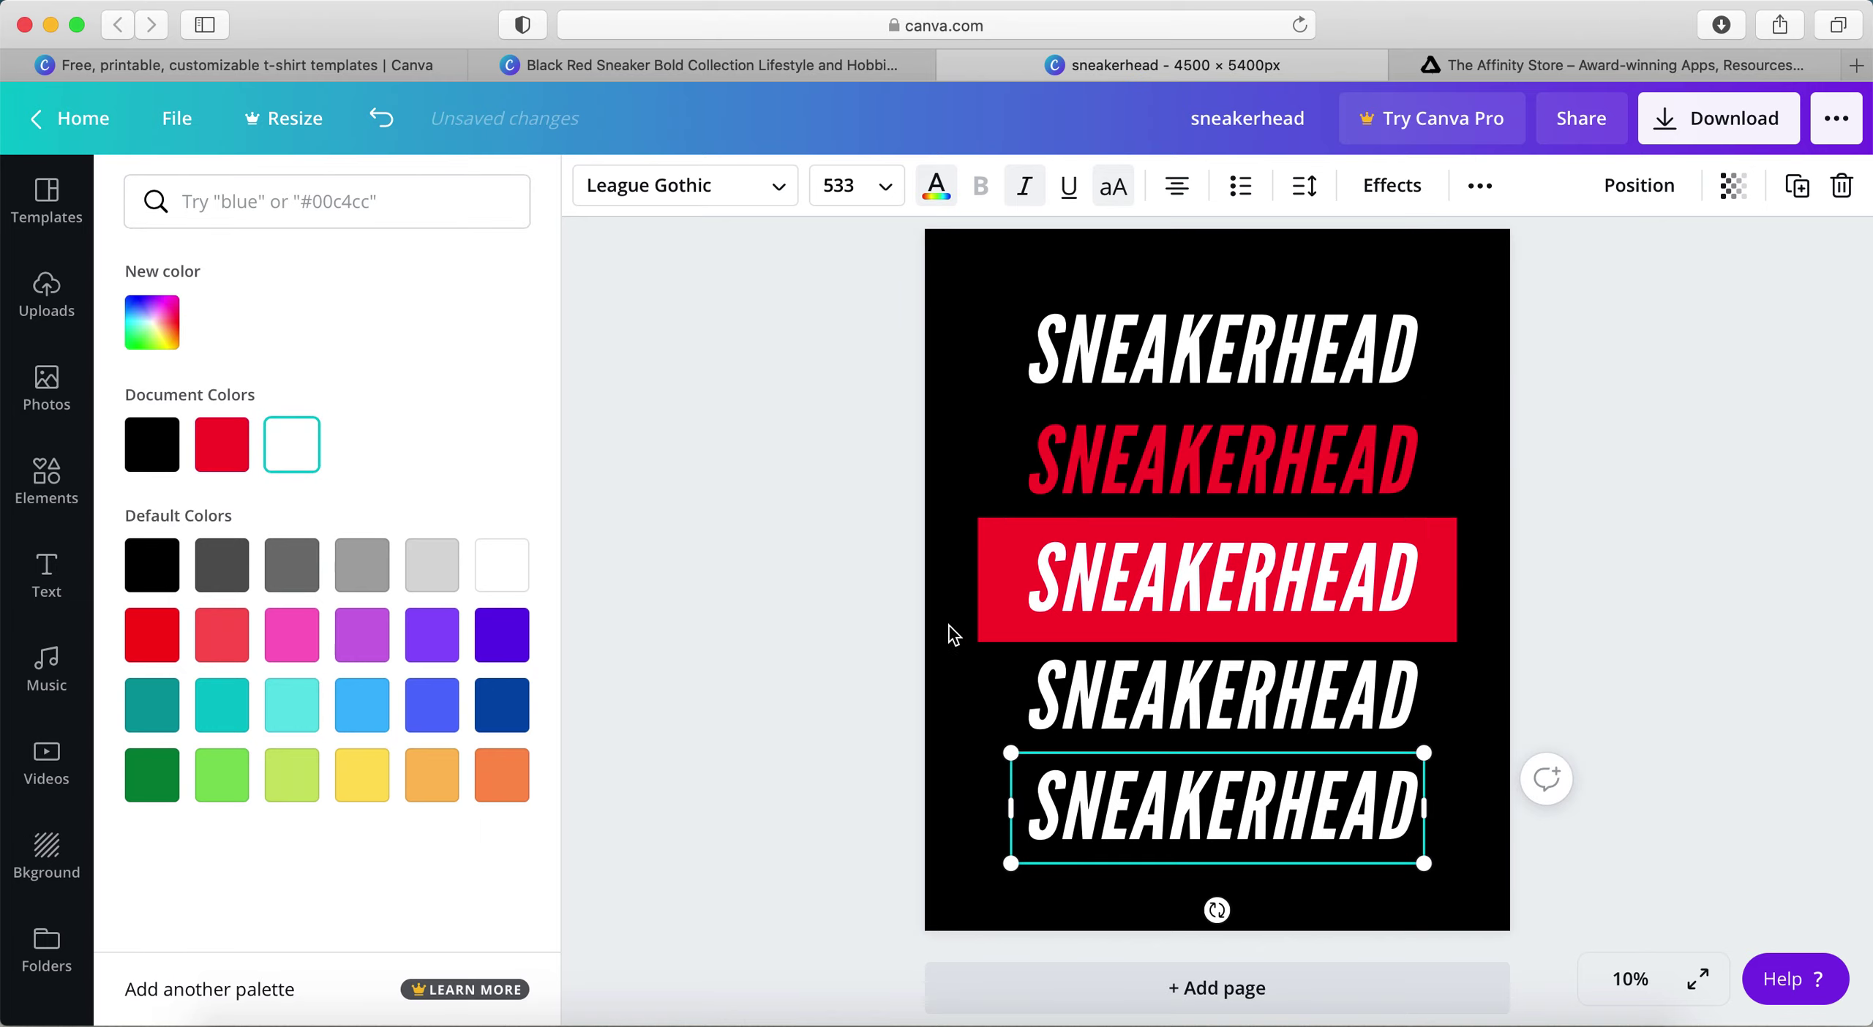
{"action": "left_click", "coordinate": [222, 444]}
{"action": "left_click", "coordinate": [786, 615]}
{"action": "left_click", "coordinate": [1132, 327]}
{"action": "double_click", "coordinate": [978, 363]}
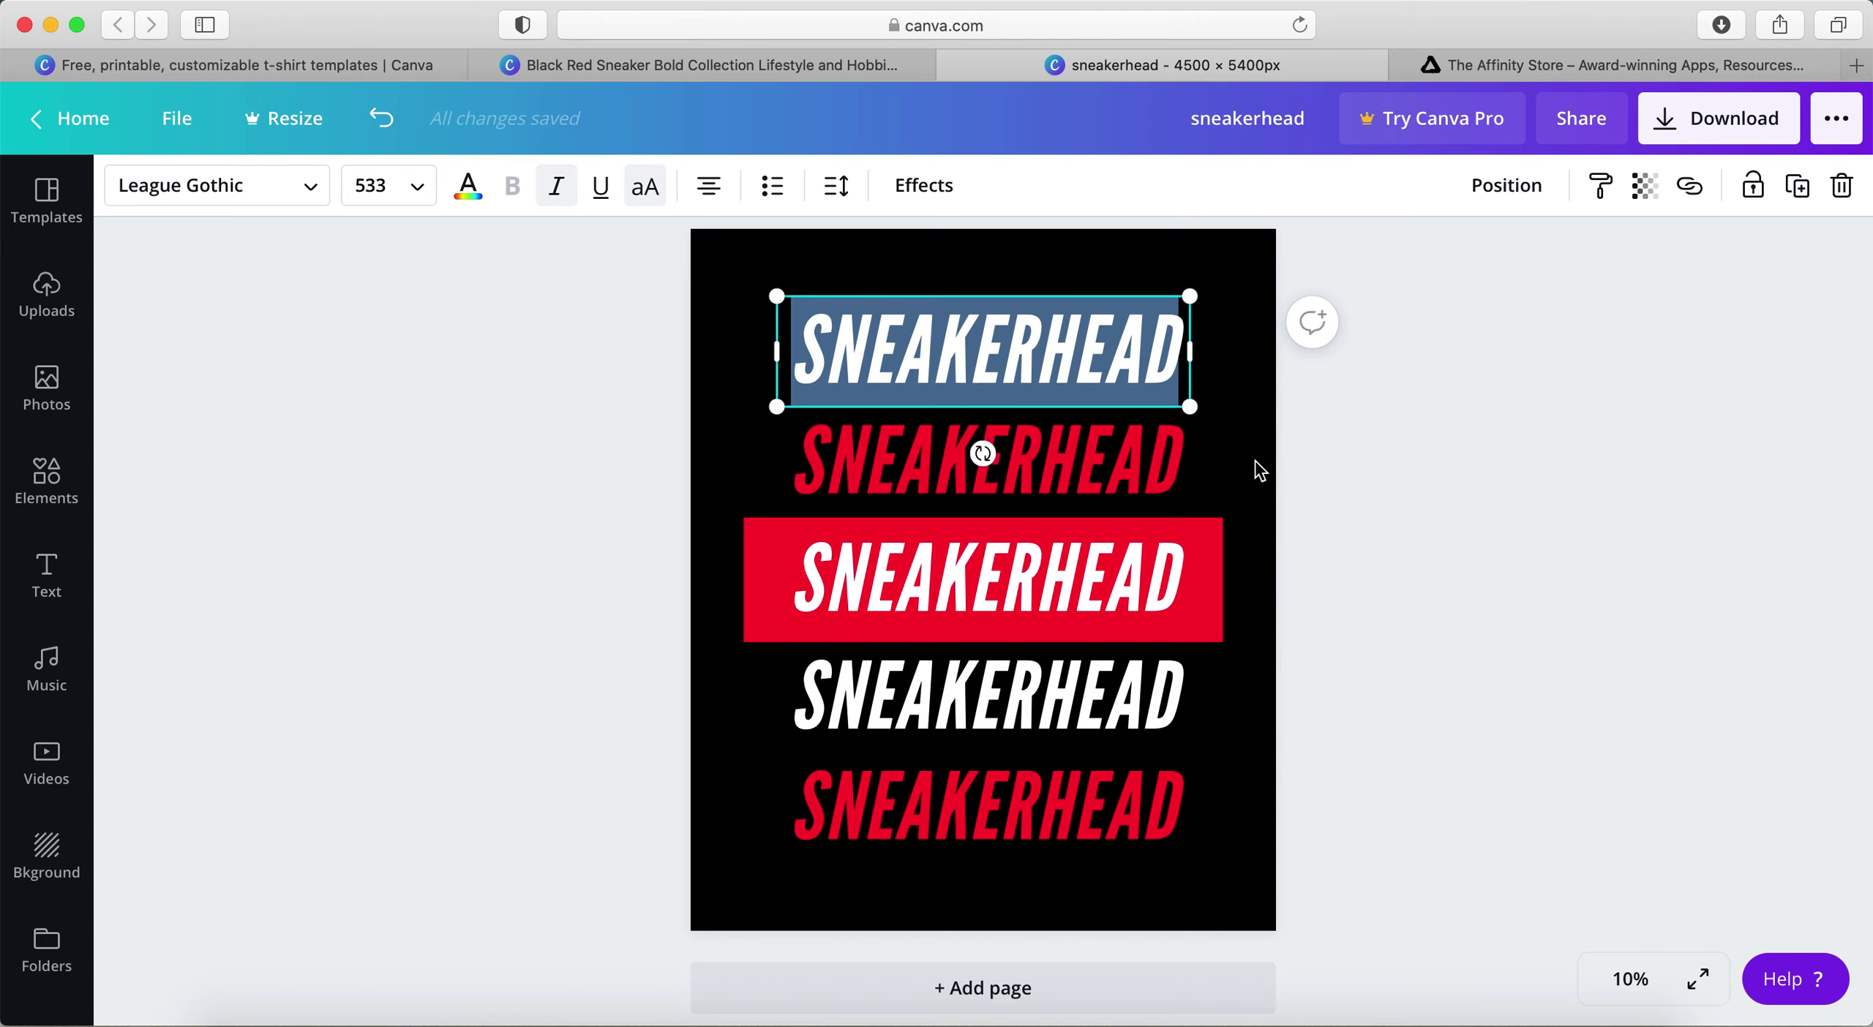
- Retype the top row as FATHER CHRISTMAS and set it to size 350
{"action": "type", "text": "D"}
{"action": "key", "text": "BackSpace"}
{"action": "type", "text": "FAHTER"}
{"action": "key", "text": "BackSpace"}
{"action": "key", "text": "BackSpace"}
{"action": "key", "text": "BackSpace"}
{"action": "key", "text": "BackSpace"}
{"action": "type", "text": "THER CHRISTMAS"}
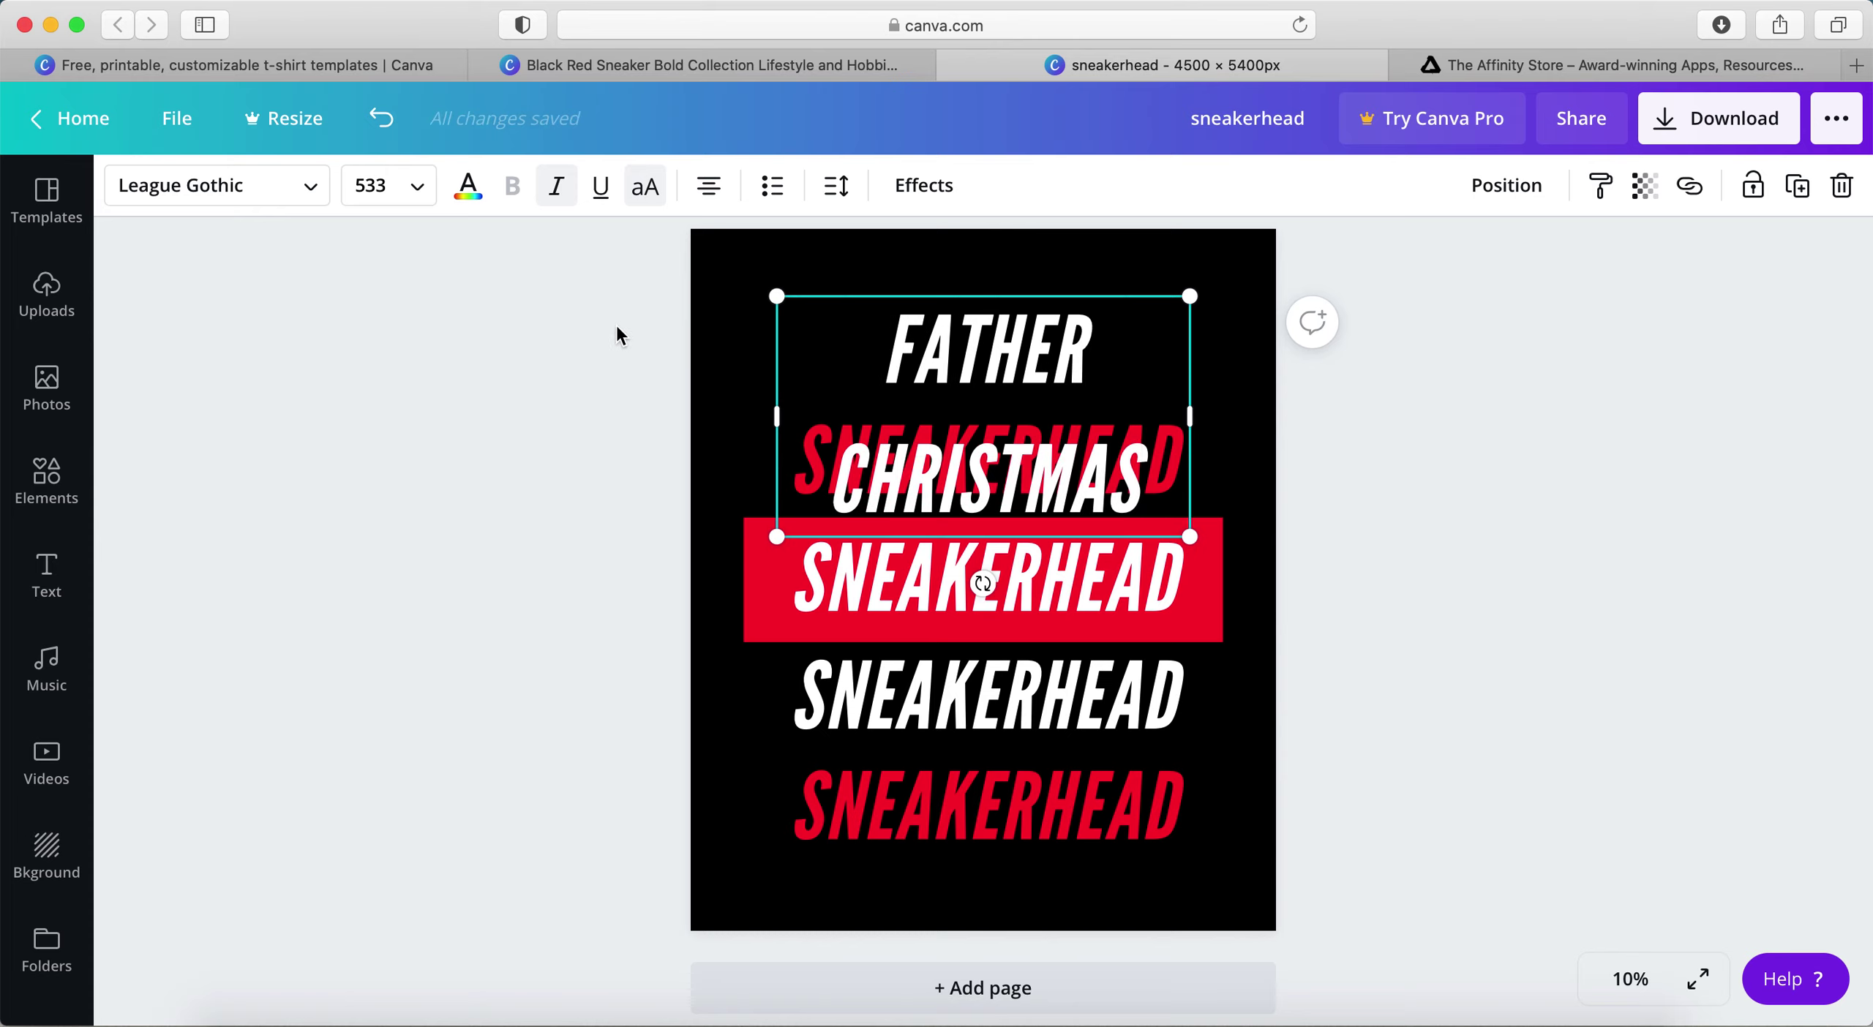
{"action": "key", "text": "super+a"}
{"action": "left_click", "coordinate": [420, 205]}
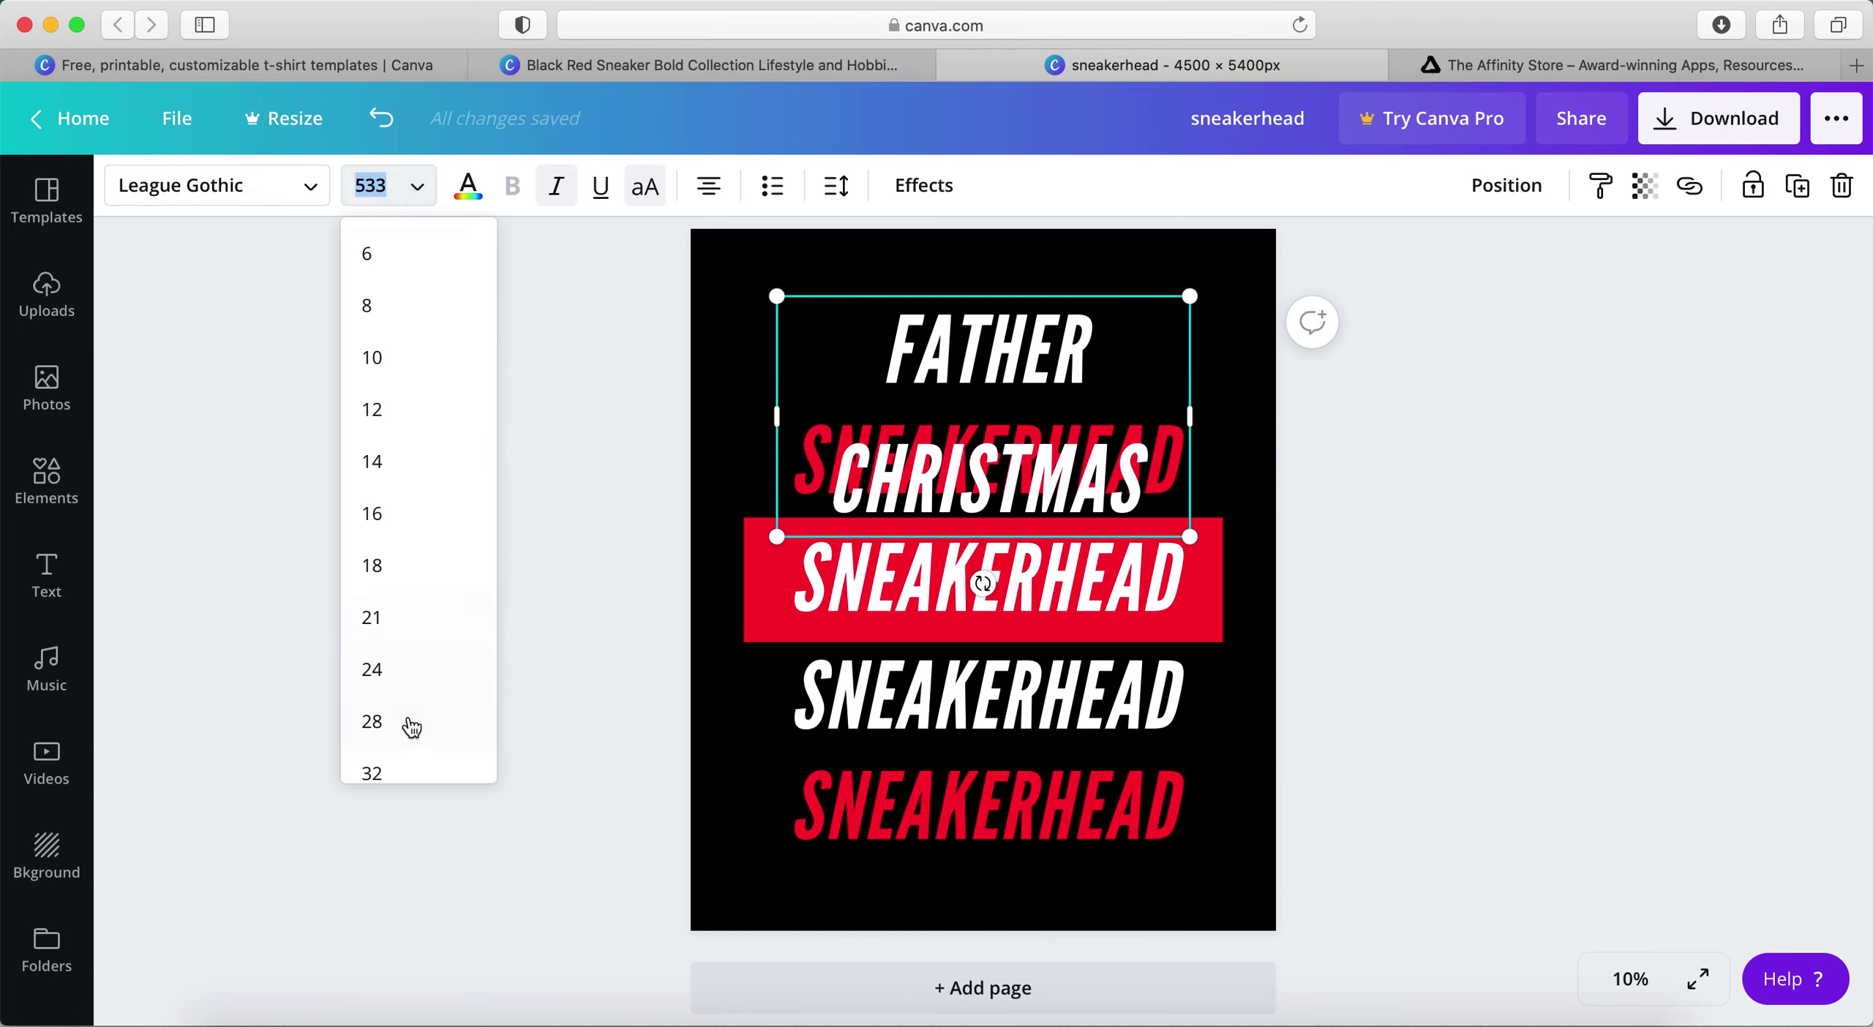
{"action": "type", "text": "350"}
{"action": "key", "text": "Return"}
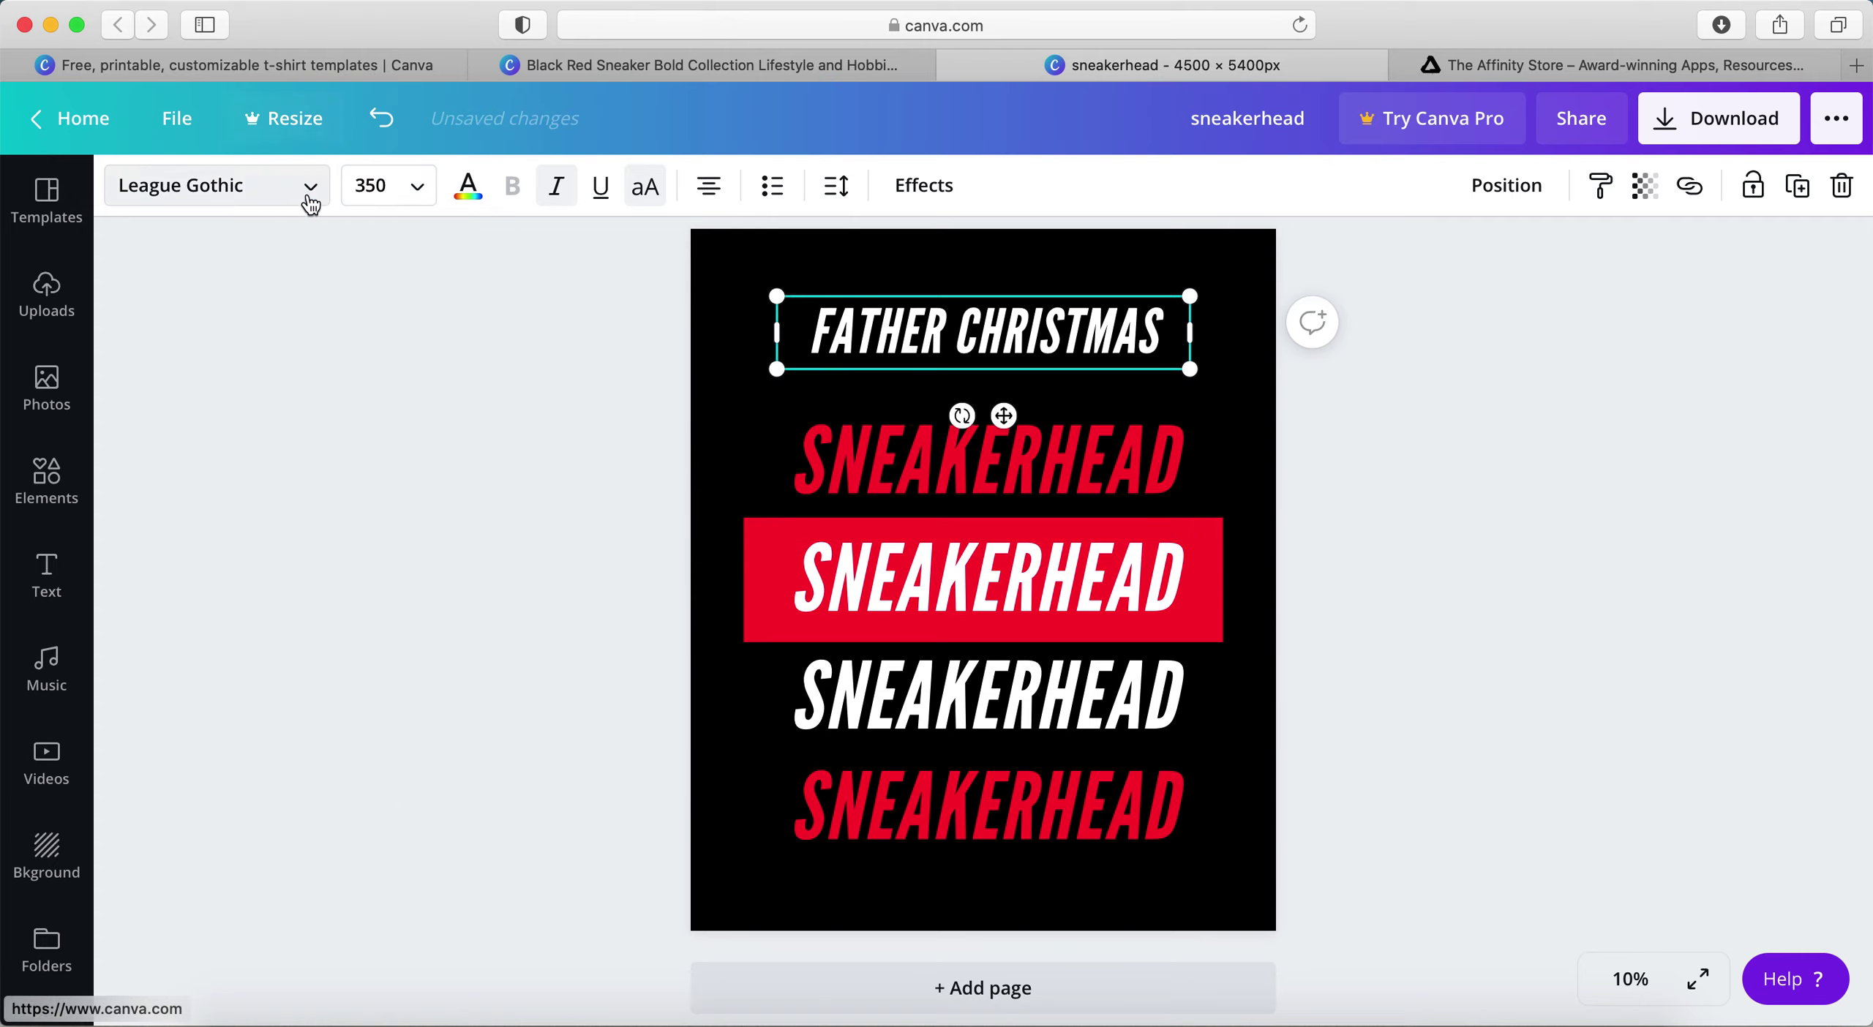
- Set the heading in Allerta Stencil at size 250, widen it to one line and lower it slightly
{"action": "left_click", "coordinate": [301, 197]}
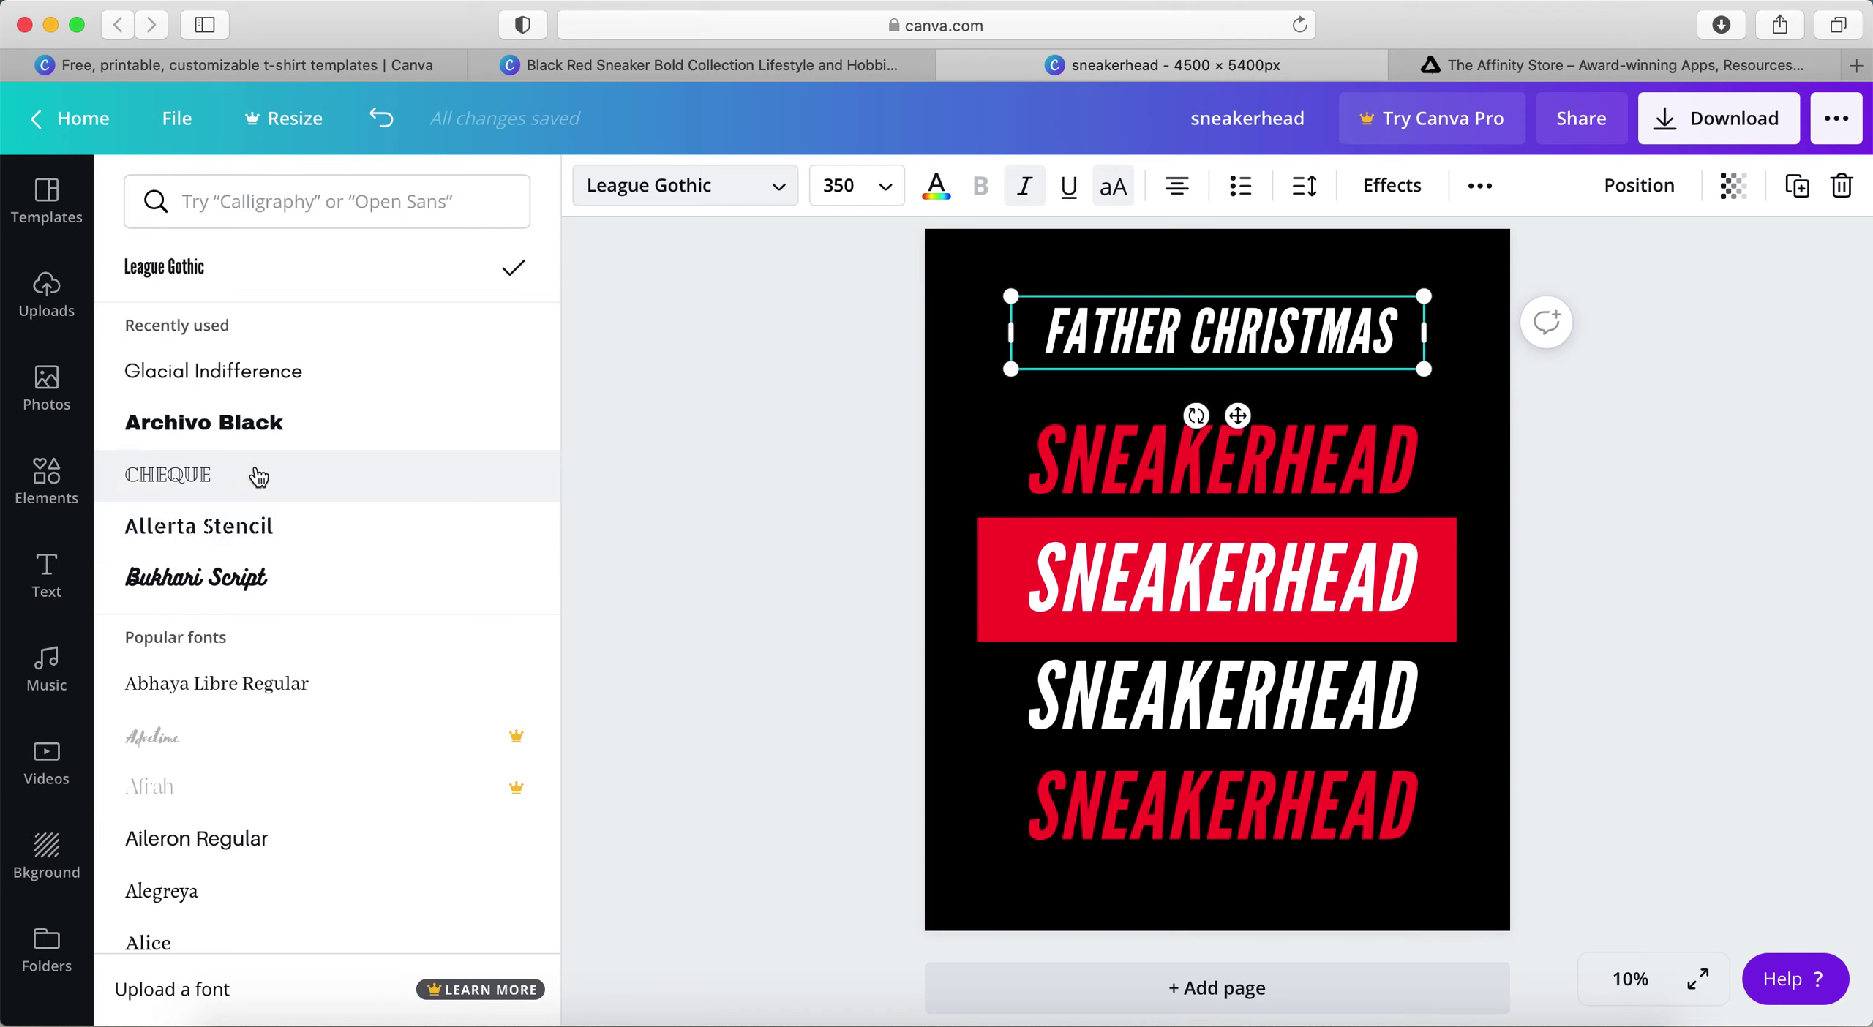
{"action": "left_click", "coordinate": [249, 526]}
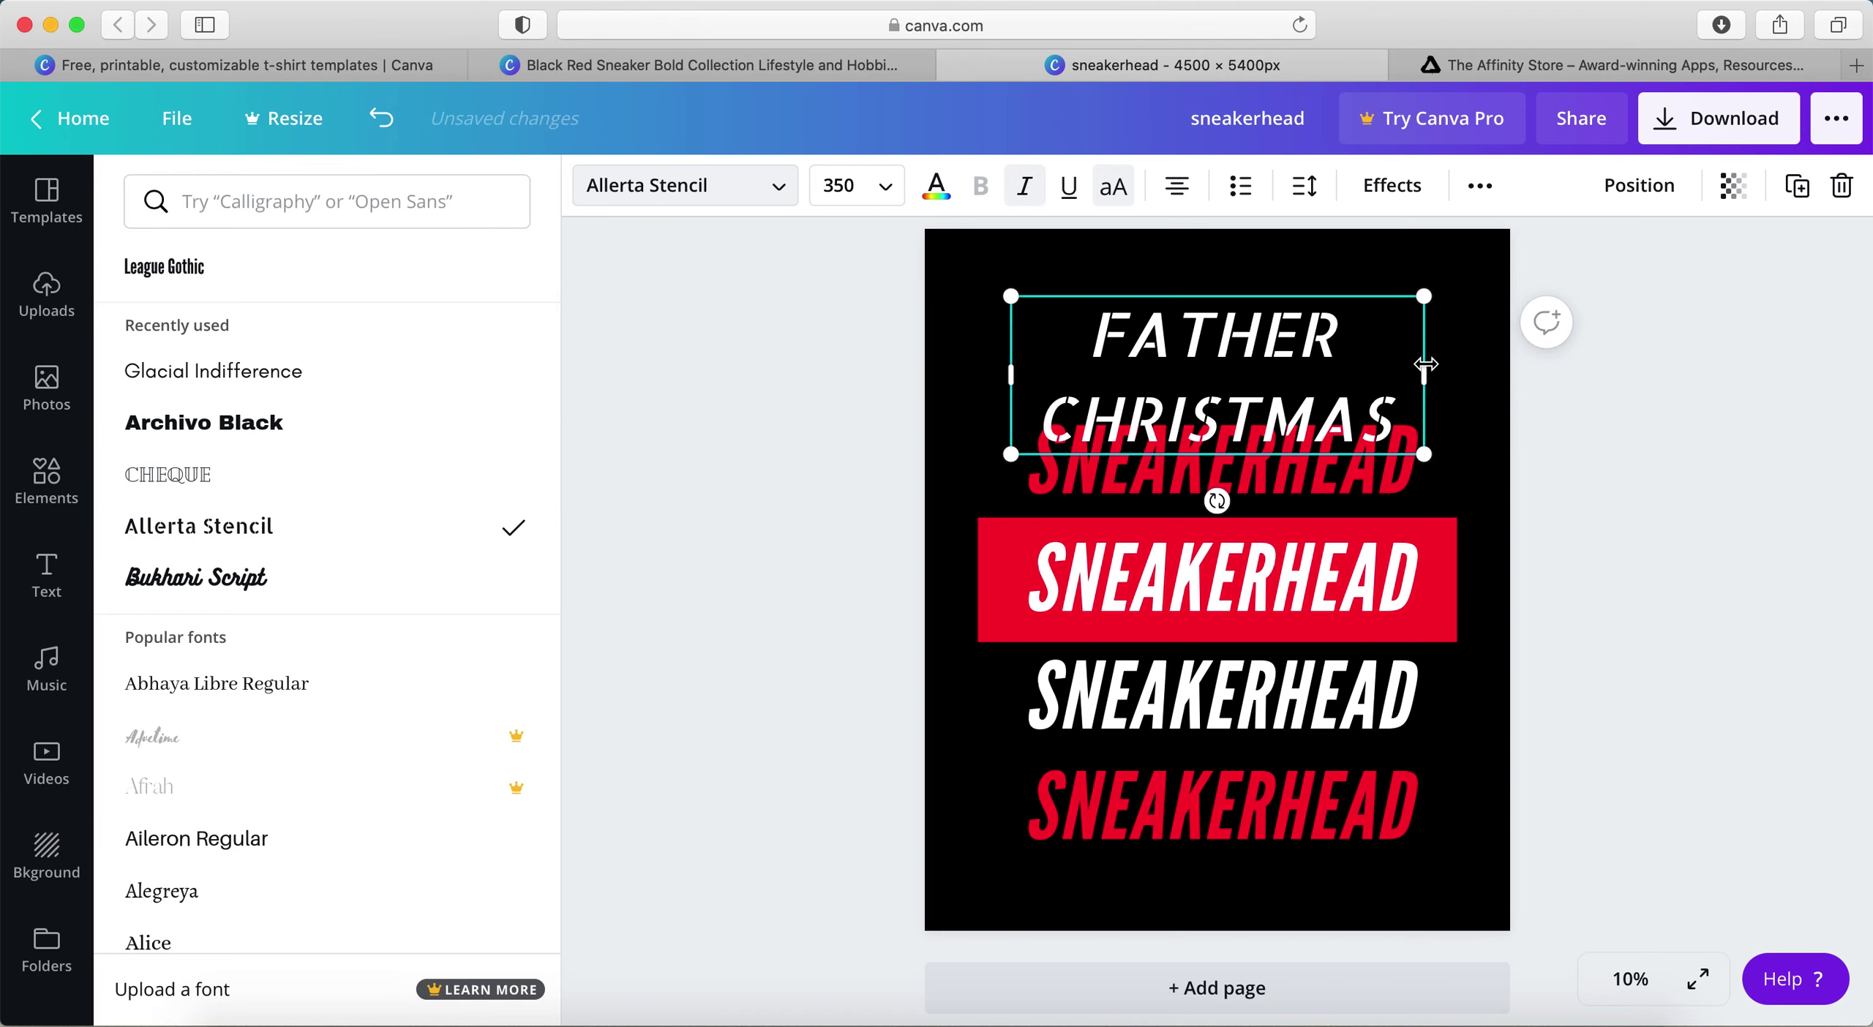
{"action": "left_click", "coordinate": [881, 194]}
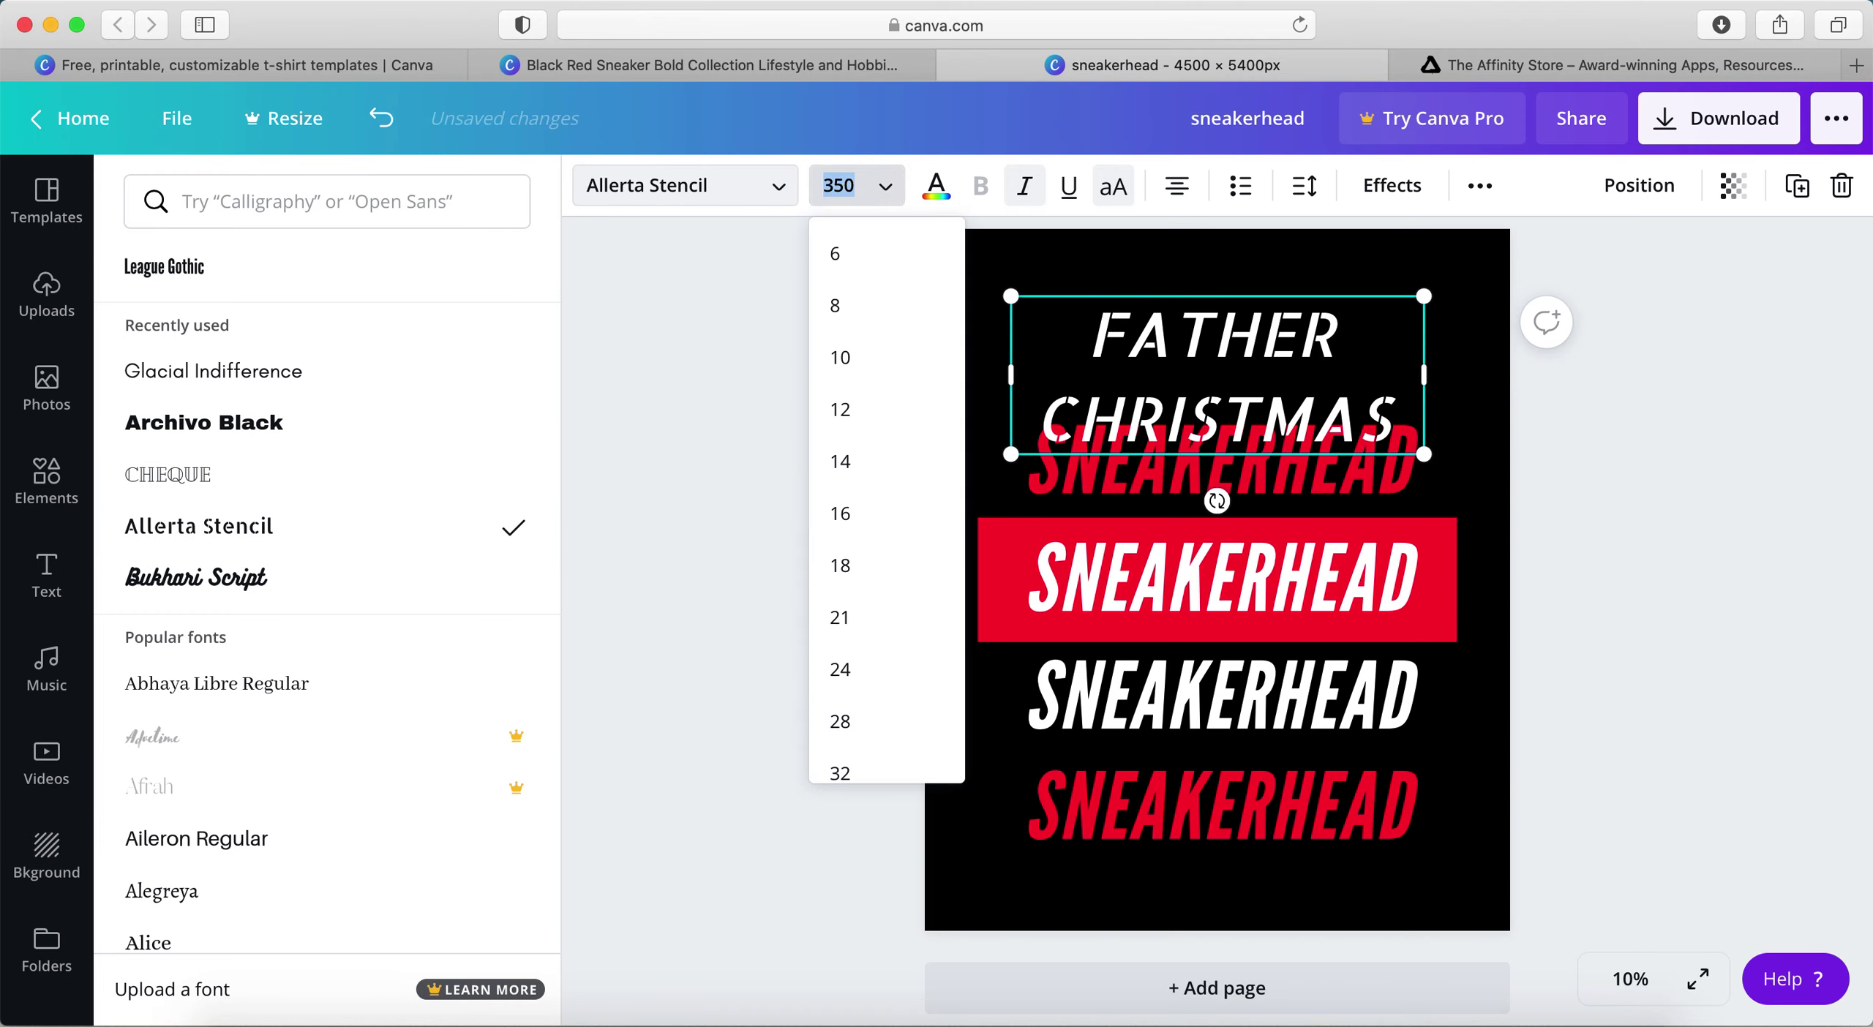
{"action": "type", "text": "250"}
{"action": "key", "text": "Return"}
{"action": "left_click_drag", "start_coordinate": [1425, 351], "coordinate": [1465, 351]}
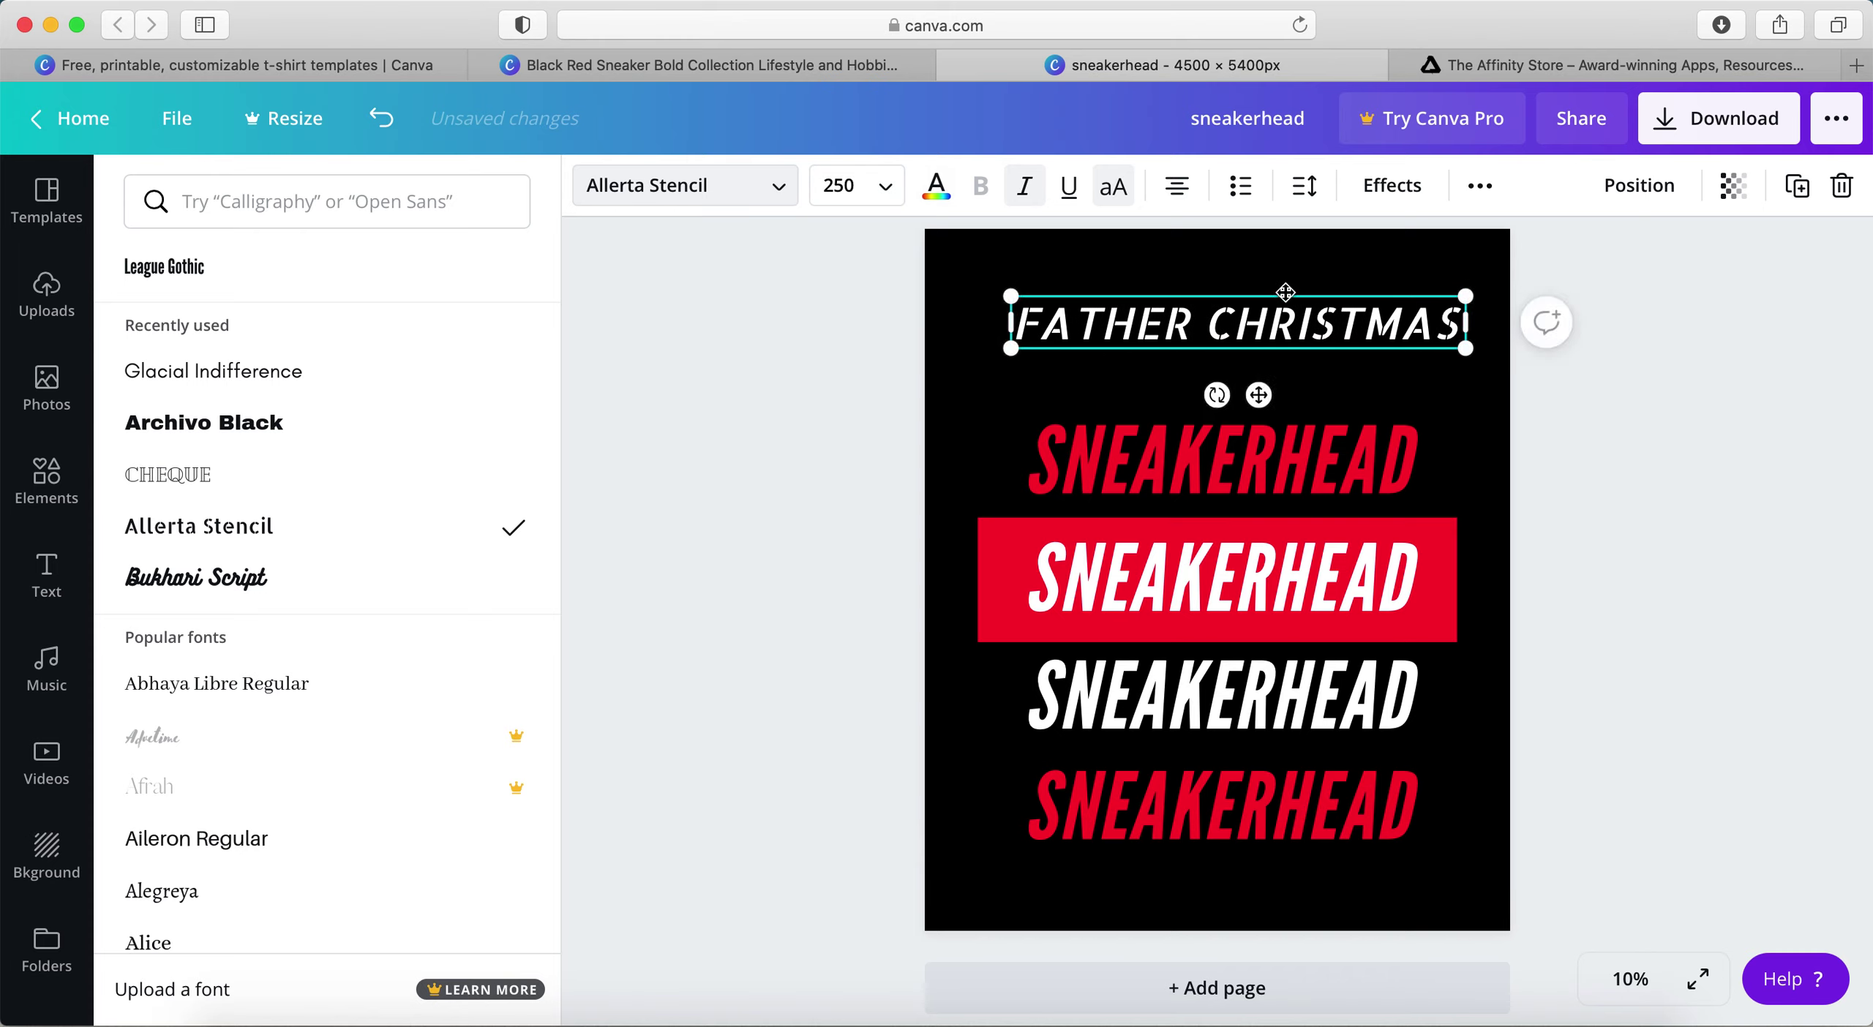
{"action": "left_click_drag", "start_coordinate": [1278, 310], "coordinate": [1280, 322]}
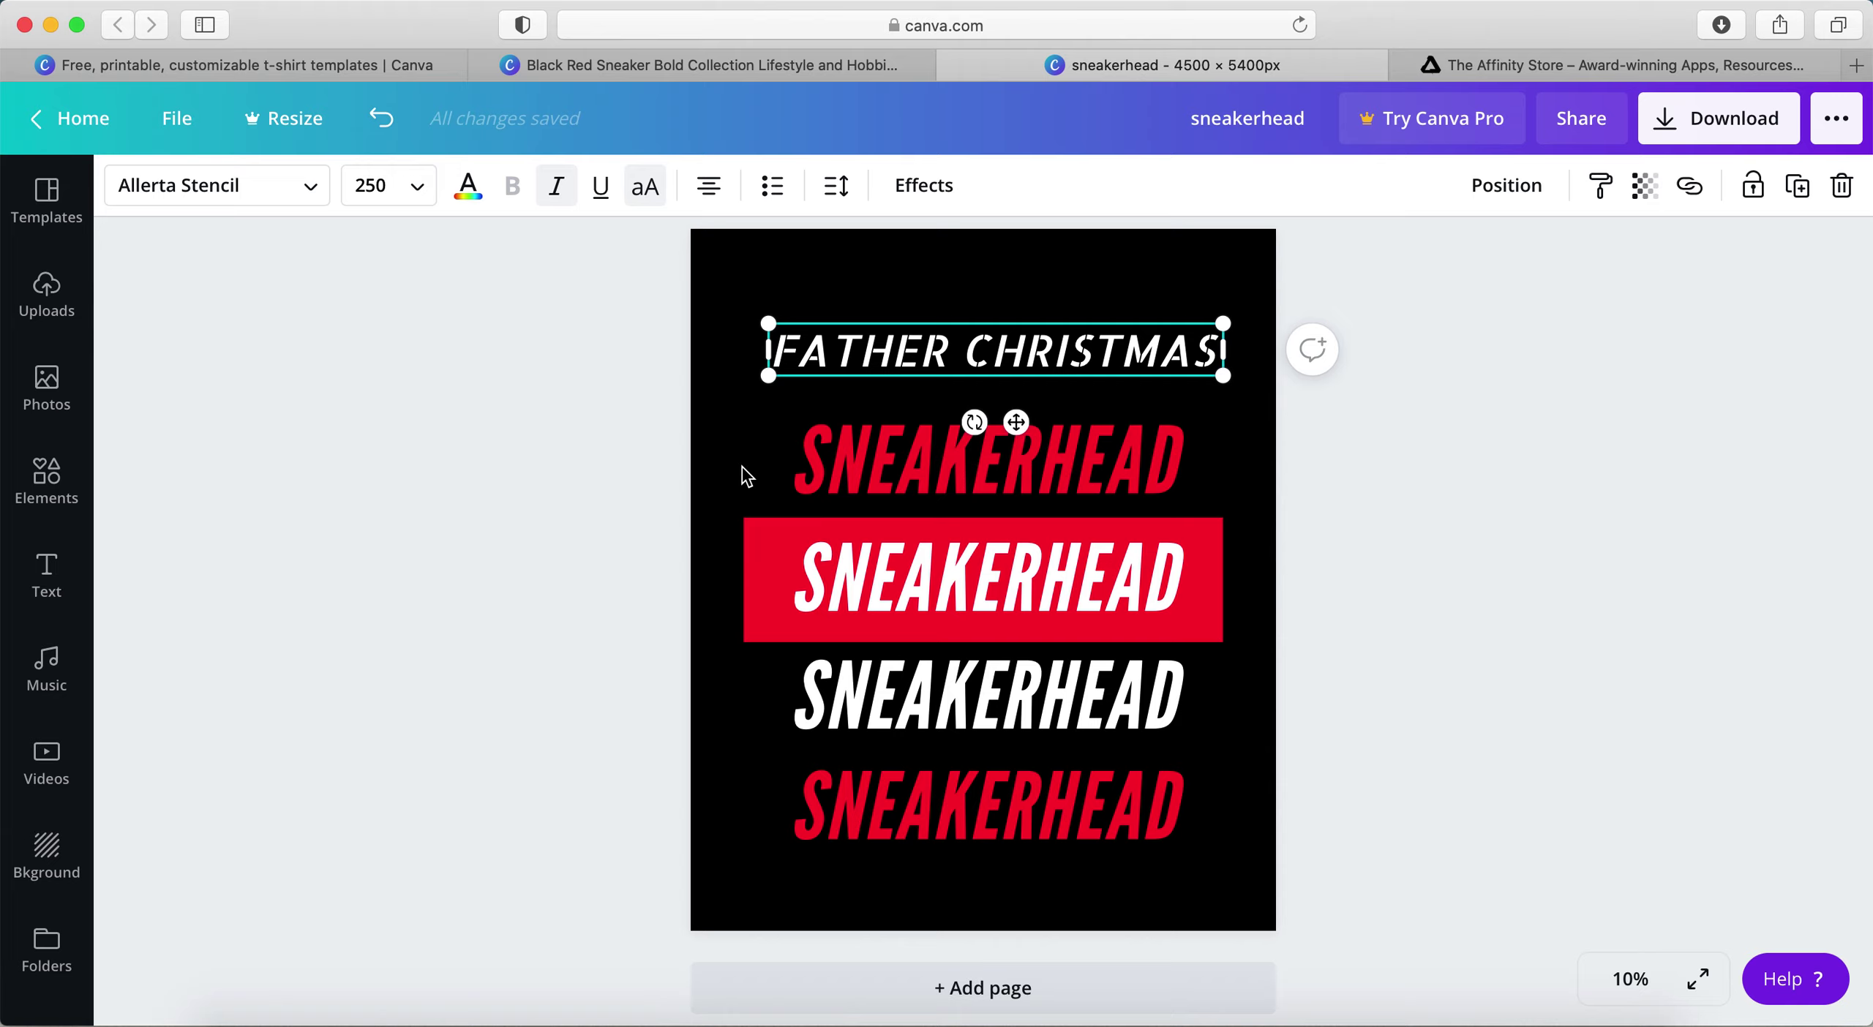
{"action": "left_click", "coordinate": [407, 357]}
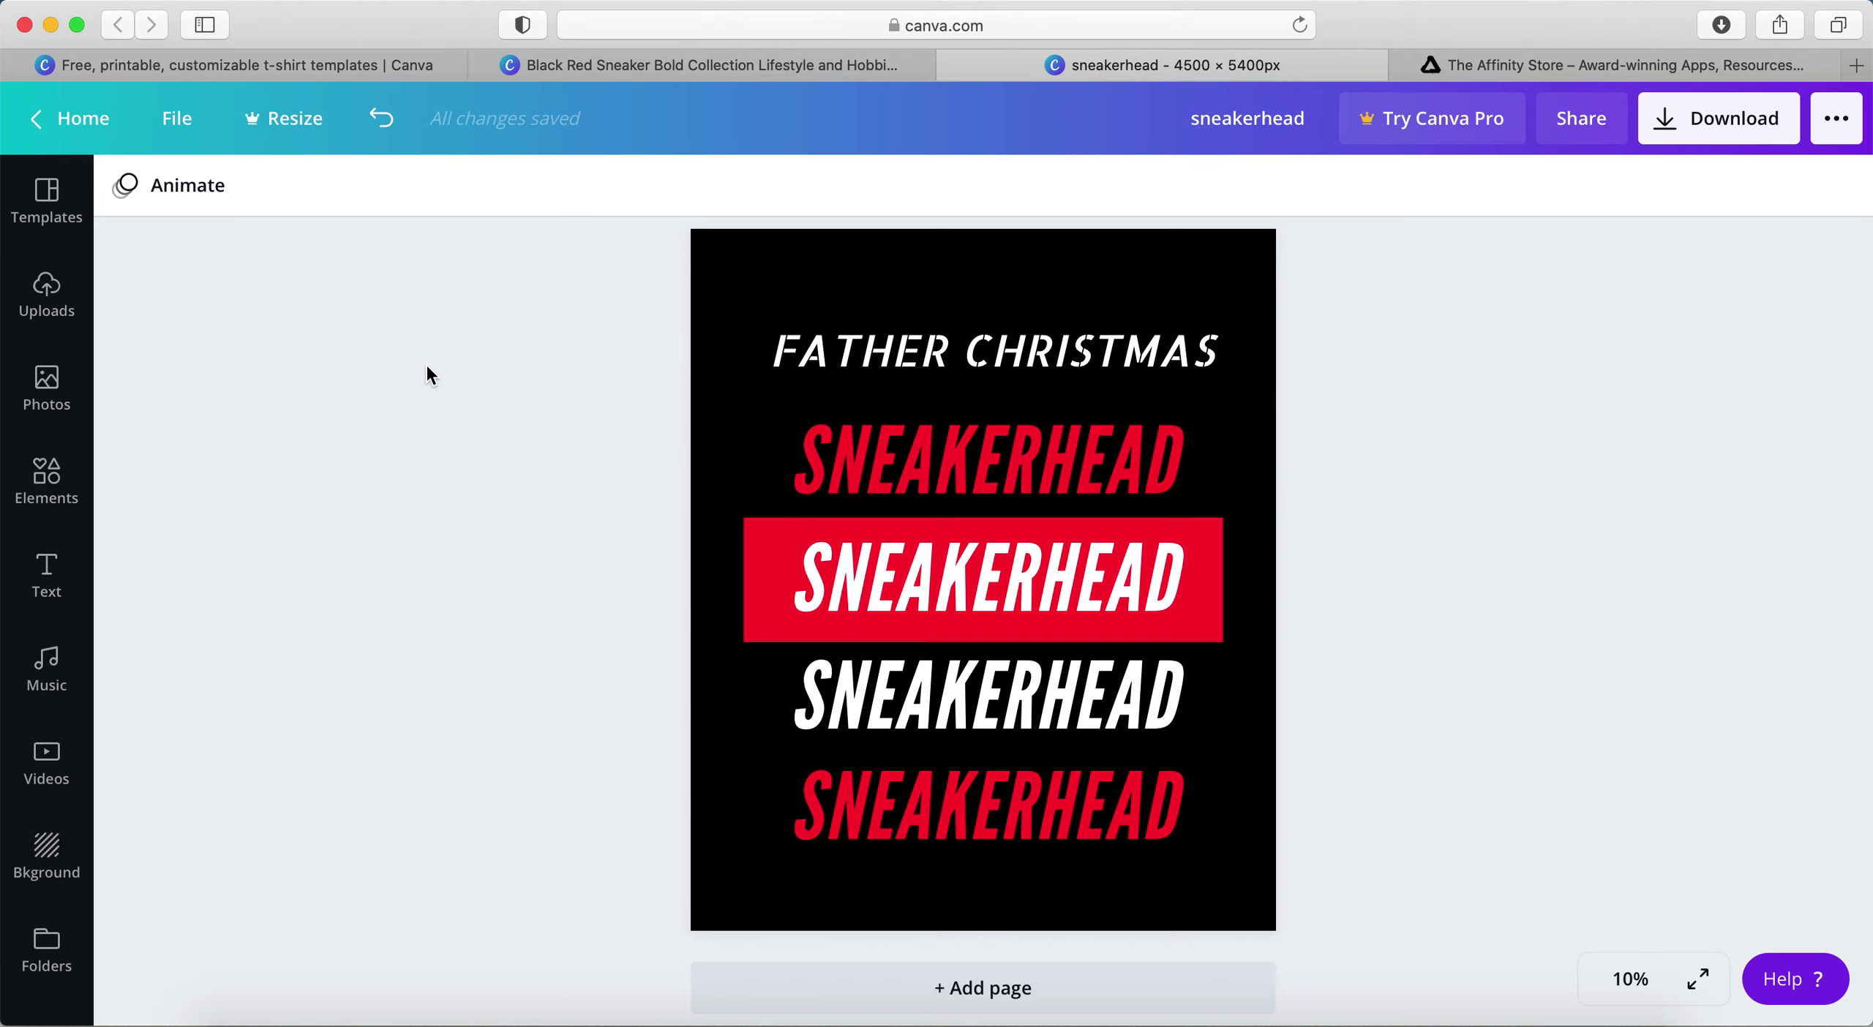
{"action": "left_click", "coordinate": [269, 65]}
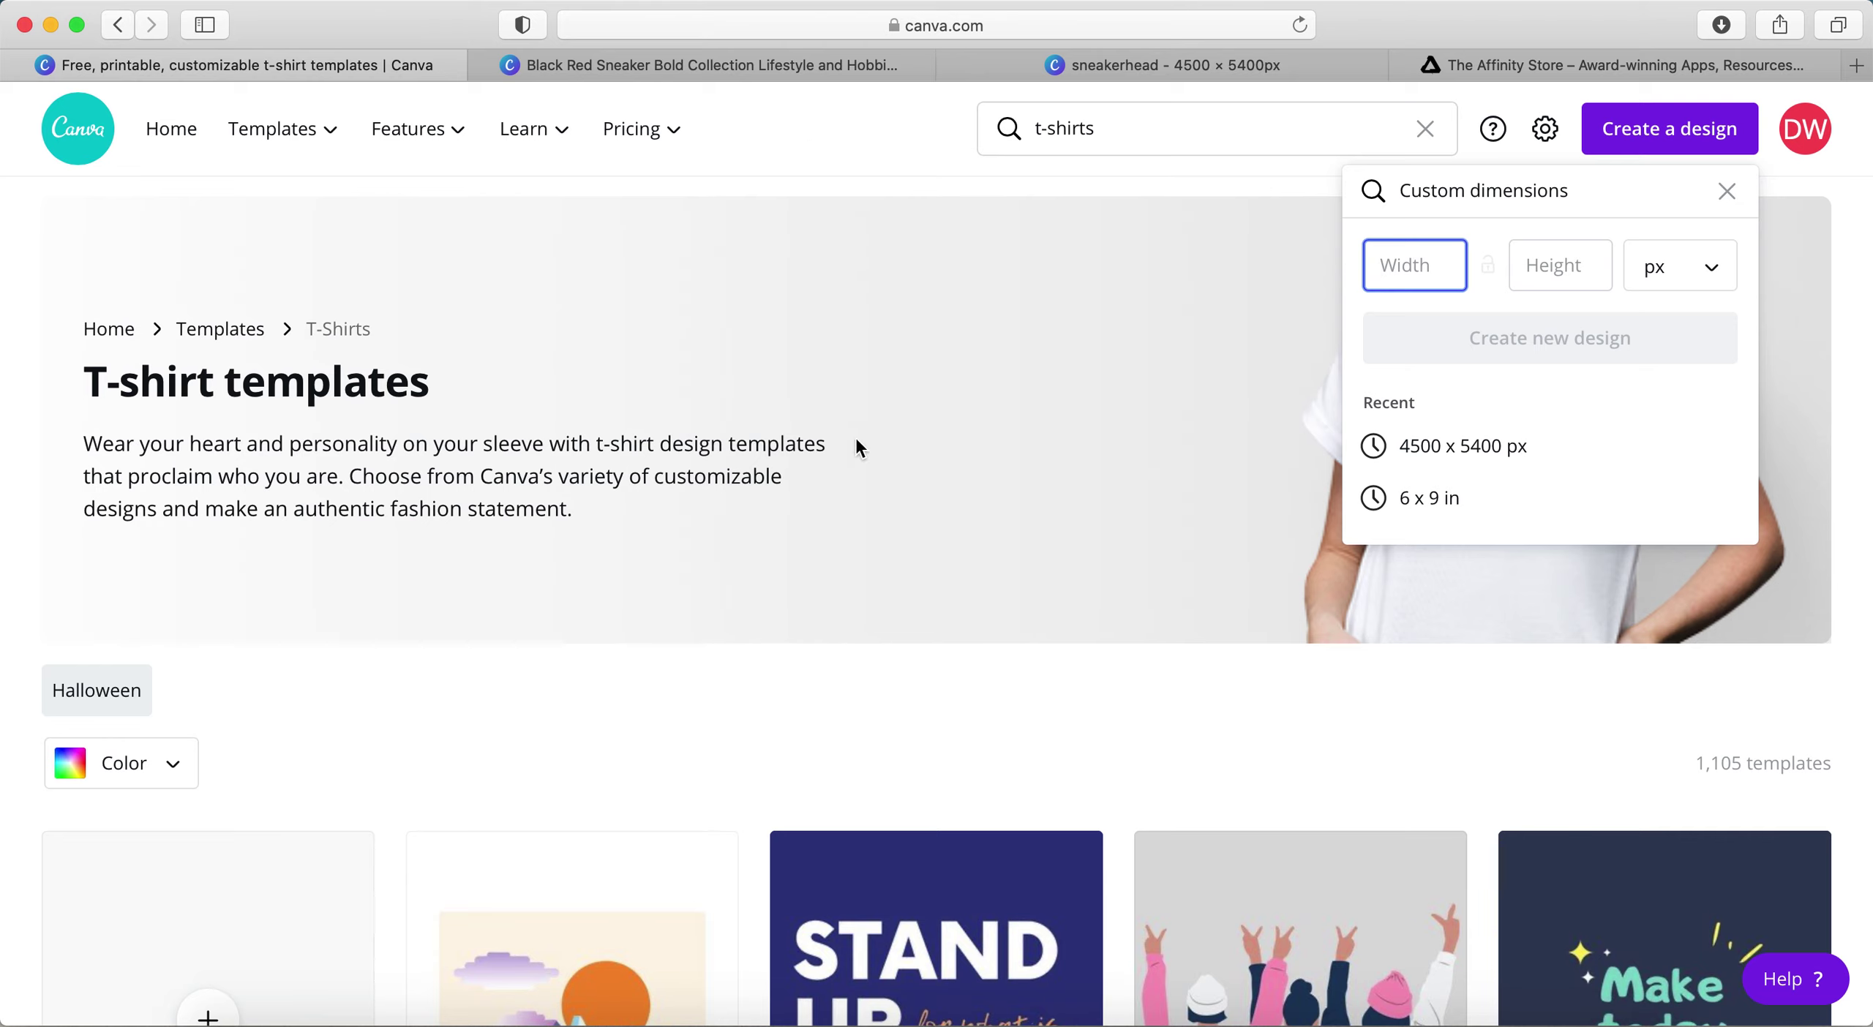
{"action": "left_click", "coordinate": [1118, 68]}
{"action": "left_click", "coordinate": [808, 65]}
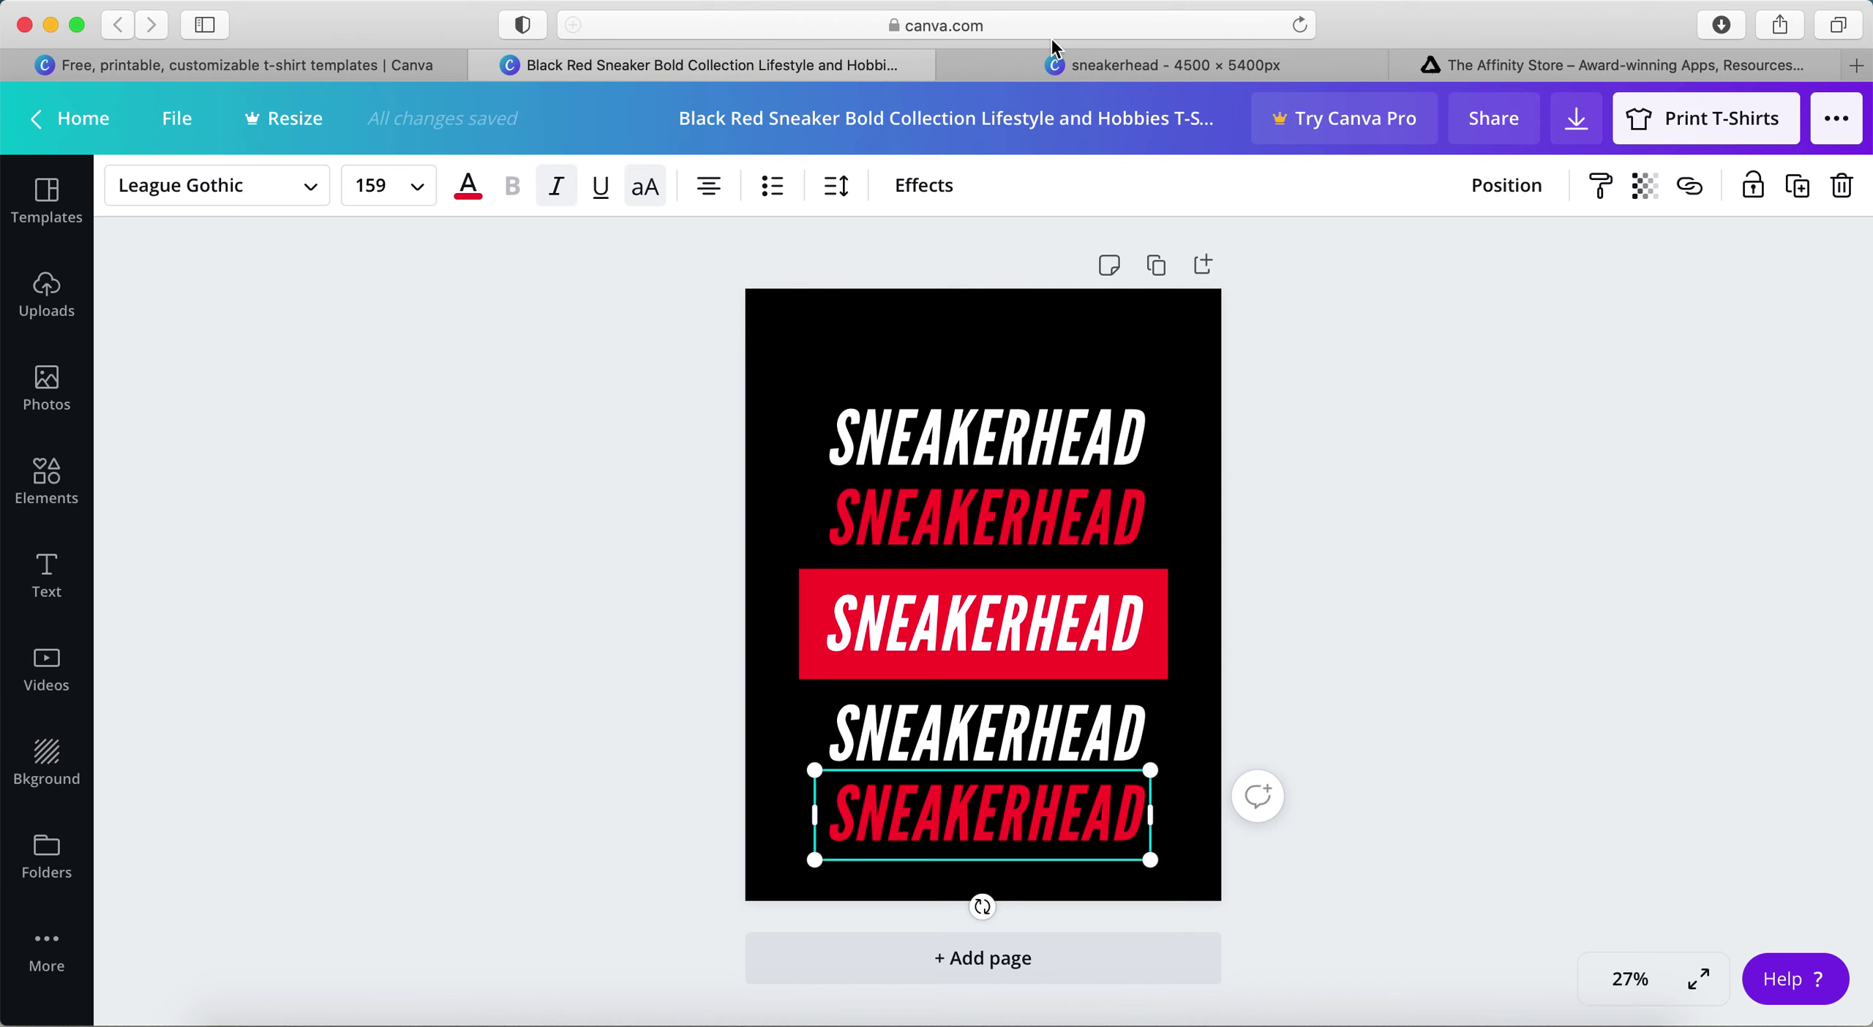
{"action": "left_click", "coordinate": [1035, 63]}
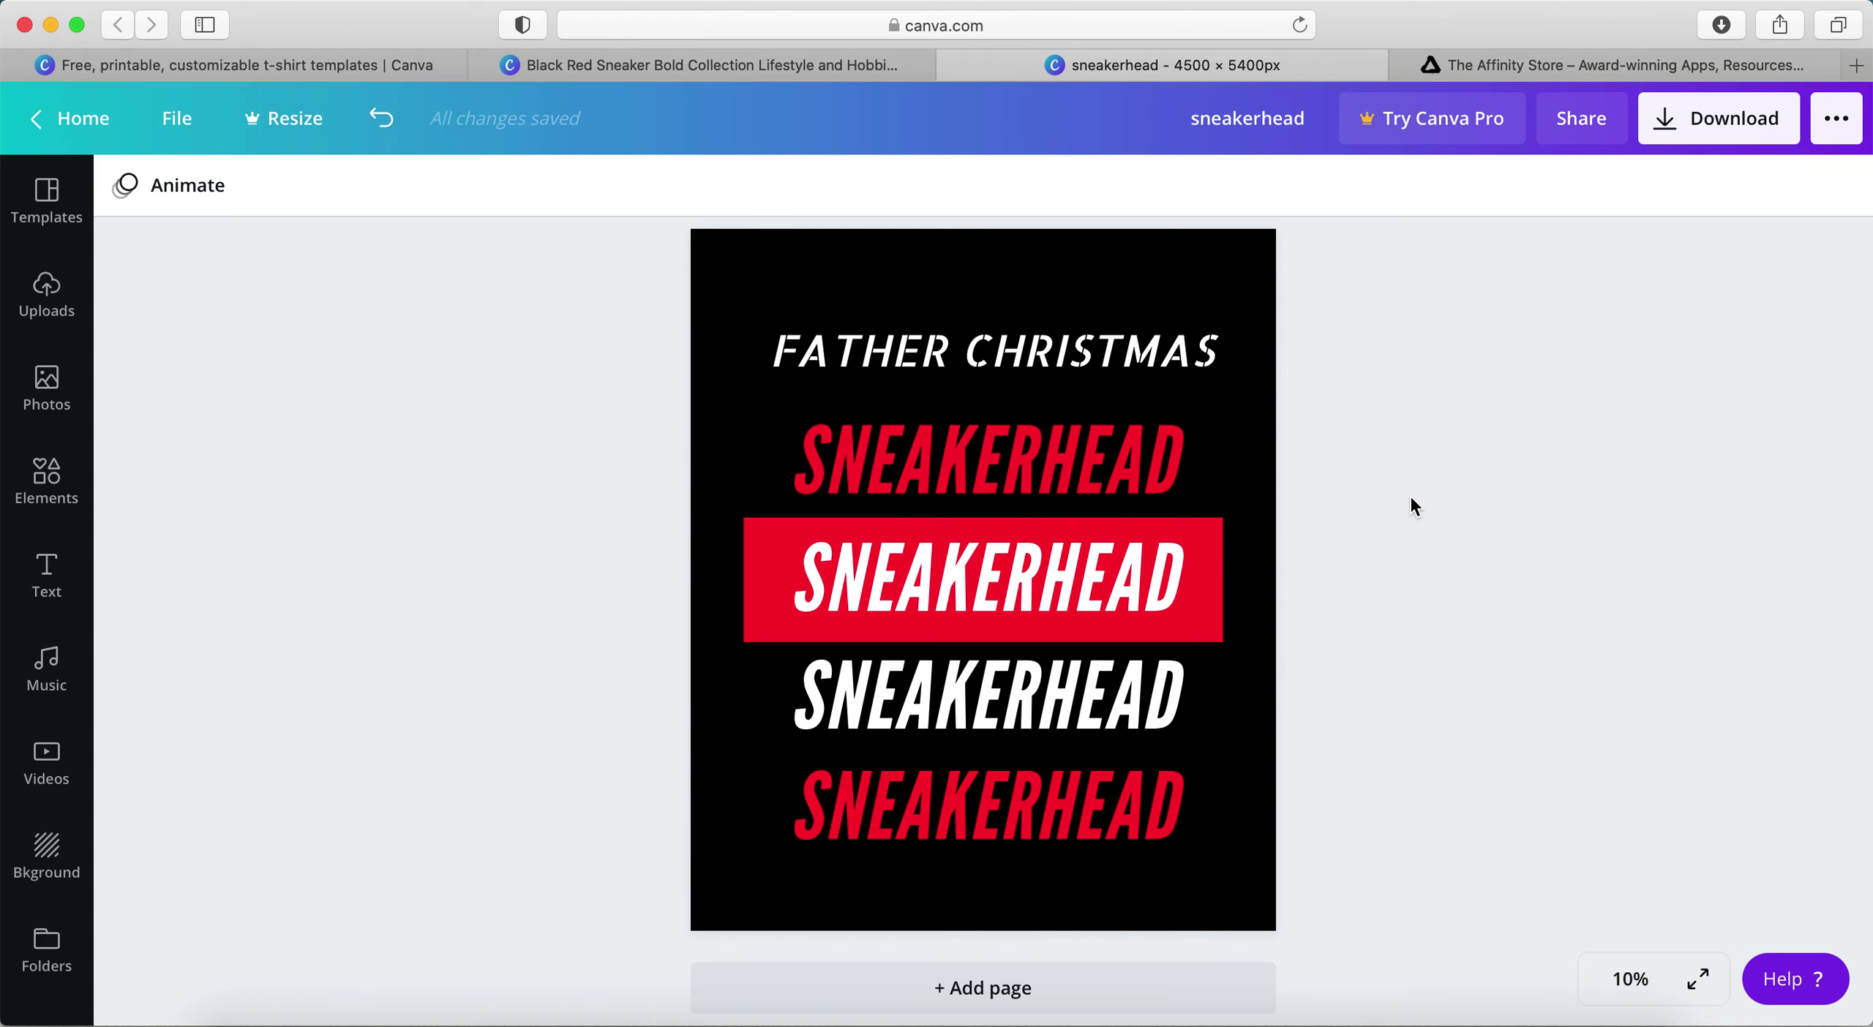
- Return to Google's affinity results, open the Affinity site and its Black Friday 30% off sale
{"action": "left_click", "coordinate": [1565, 59]}
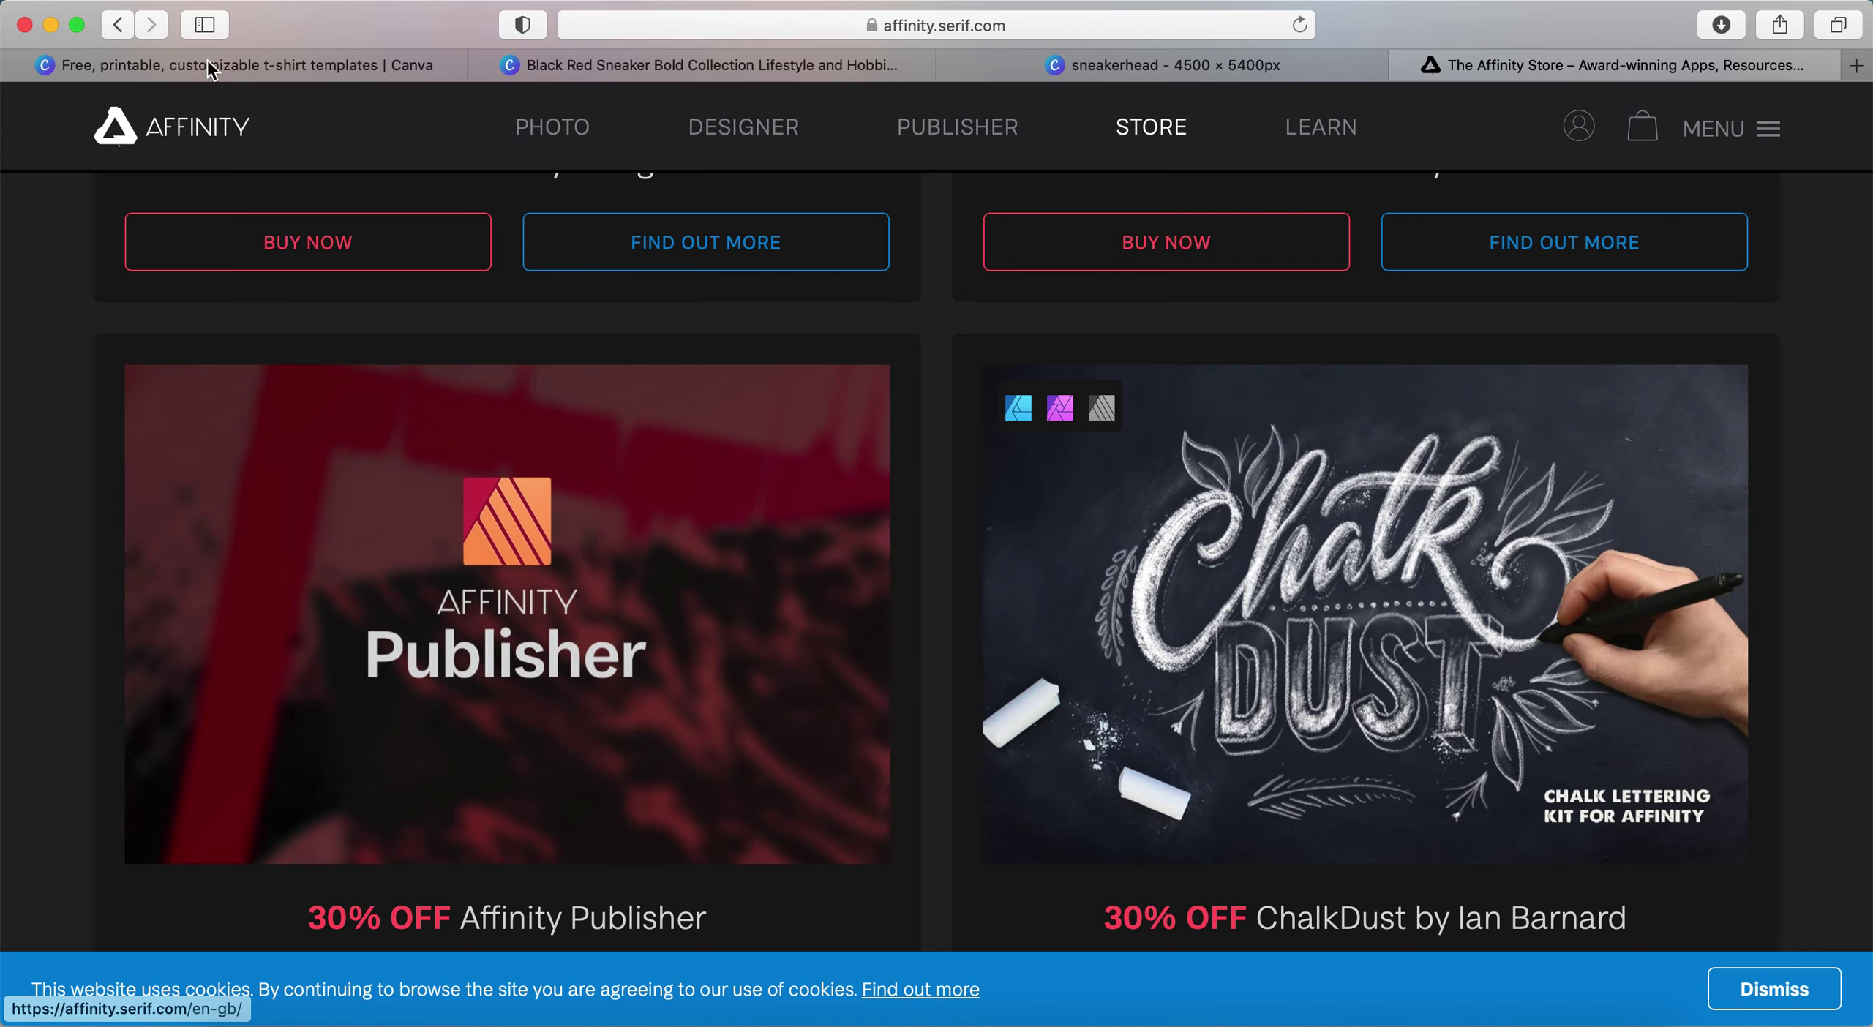
{"action": "left_click", "coordinate": [119, 26]}
{"action": "left_click", "coordinate": [120, 27]}
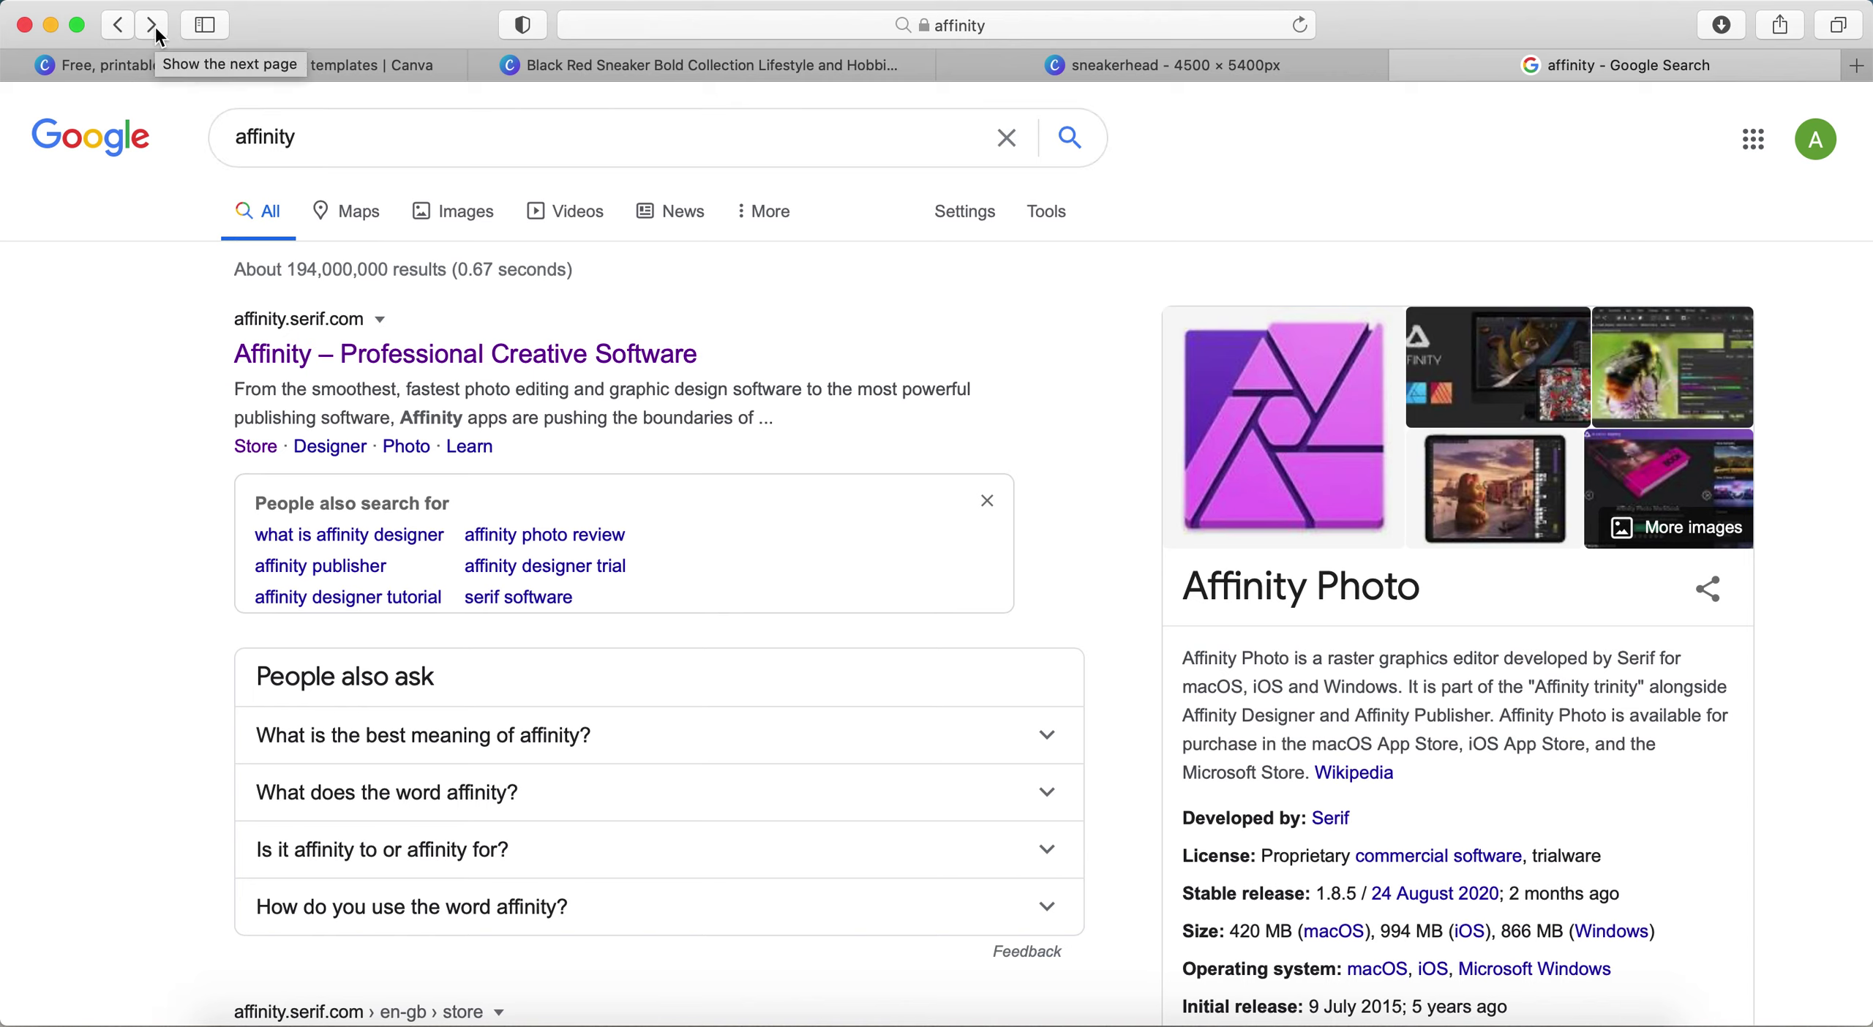
{"action": "left_click", "coordinate": [330, 354]}
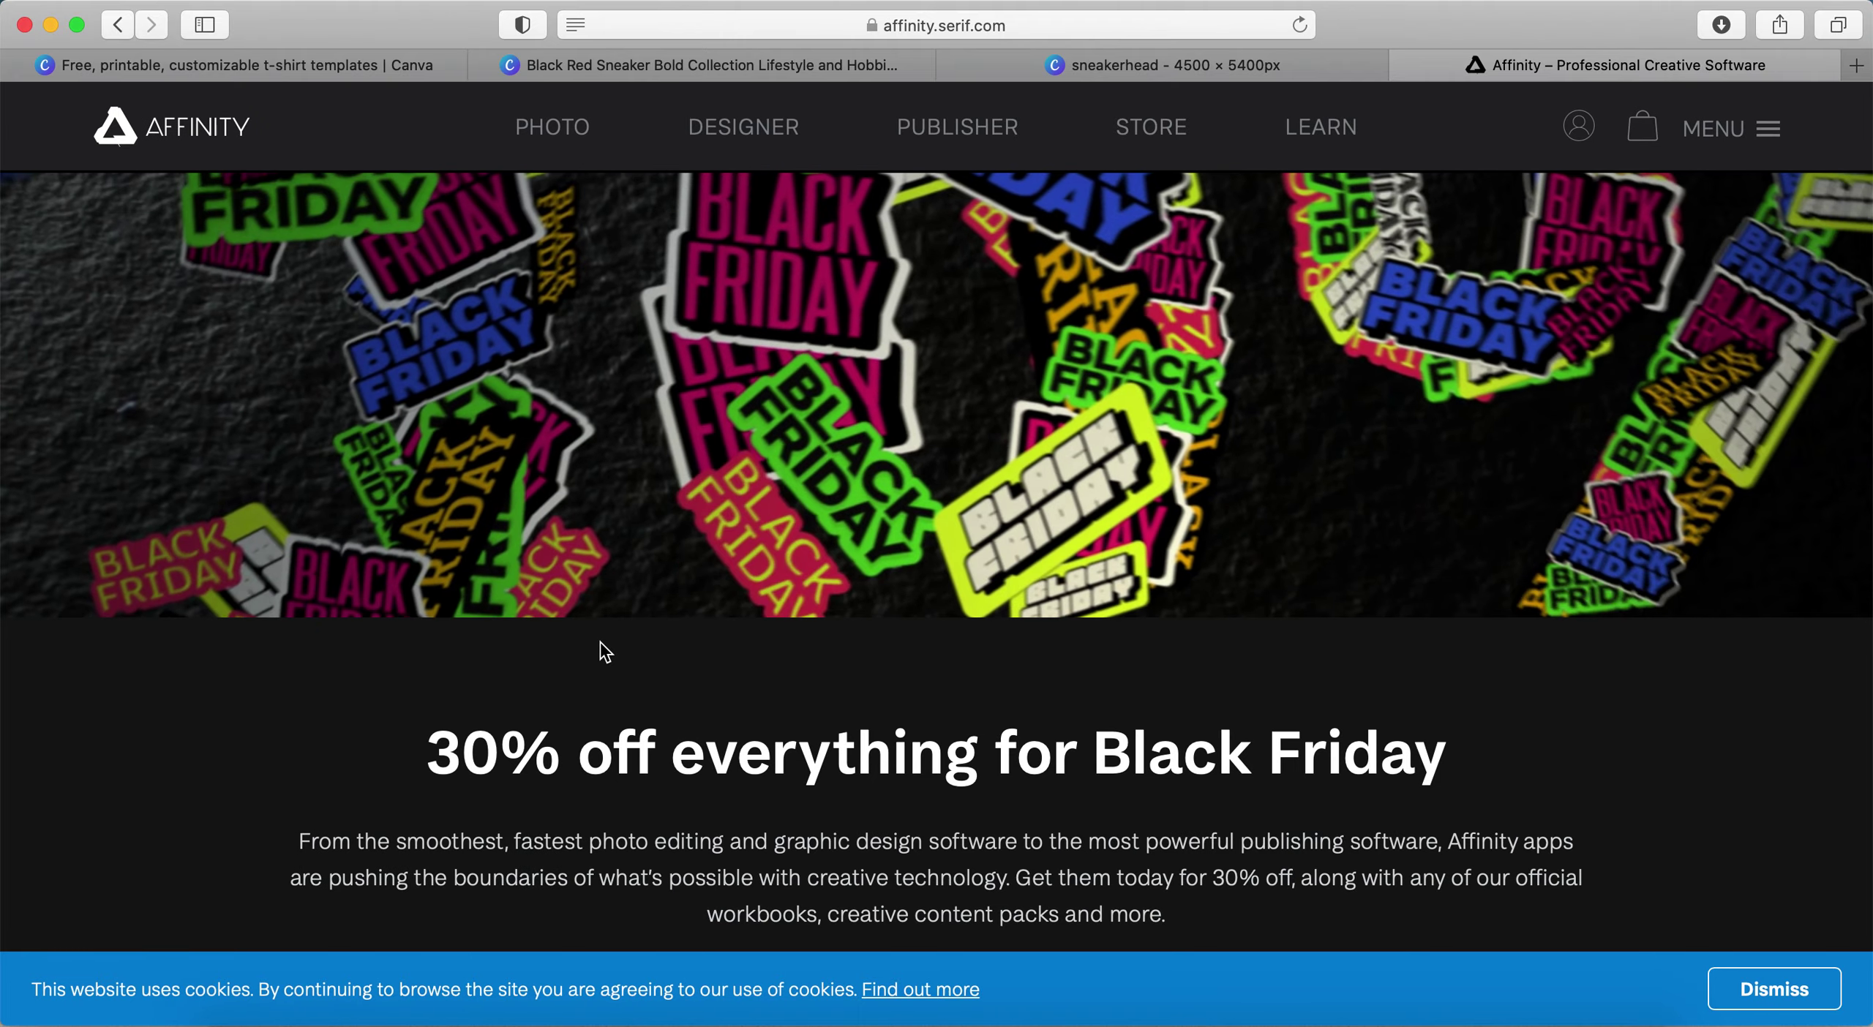
{"action": "scroll", "coordinate": [605, 651], "scroll_direction": "down", "scroll_amount": 2}
{"action": "scroll", "coordinate": [603, 651], "scroll_direction": "down", "scroll_amount": 2}
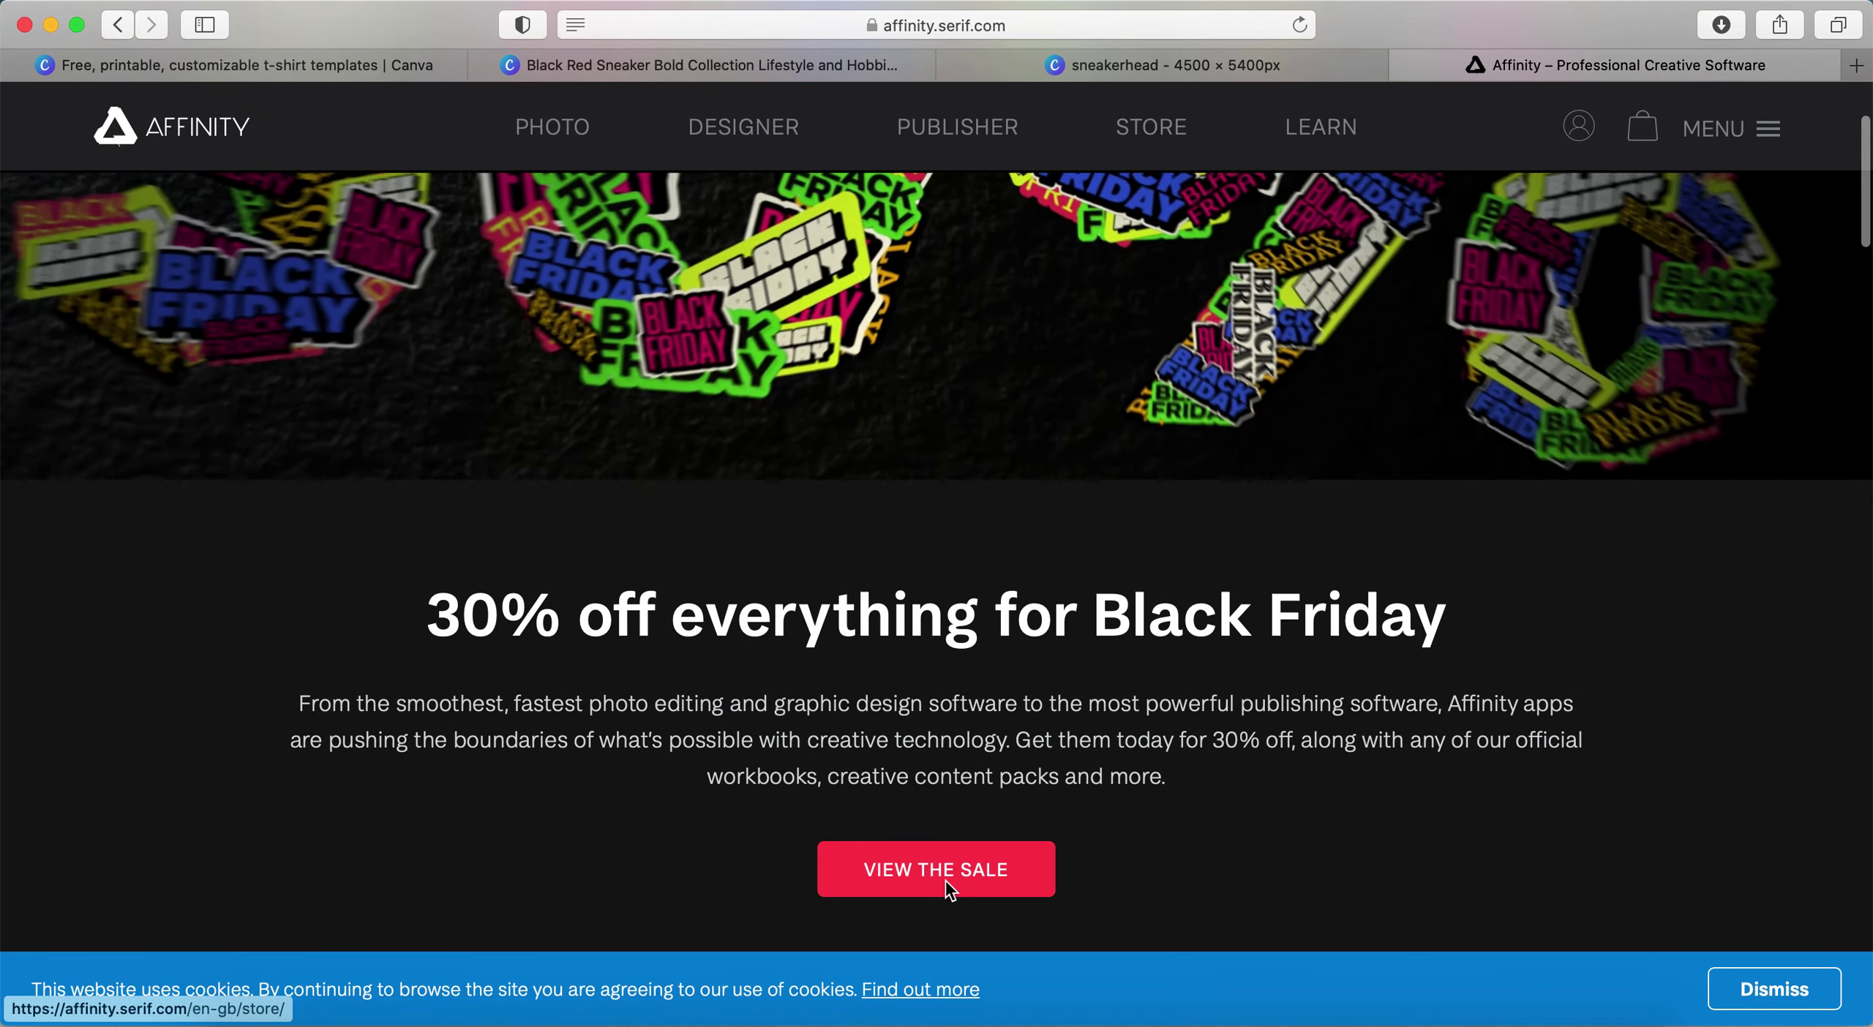
{"action": "left_click", "coordinate": [949, 889]}
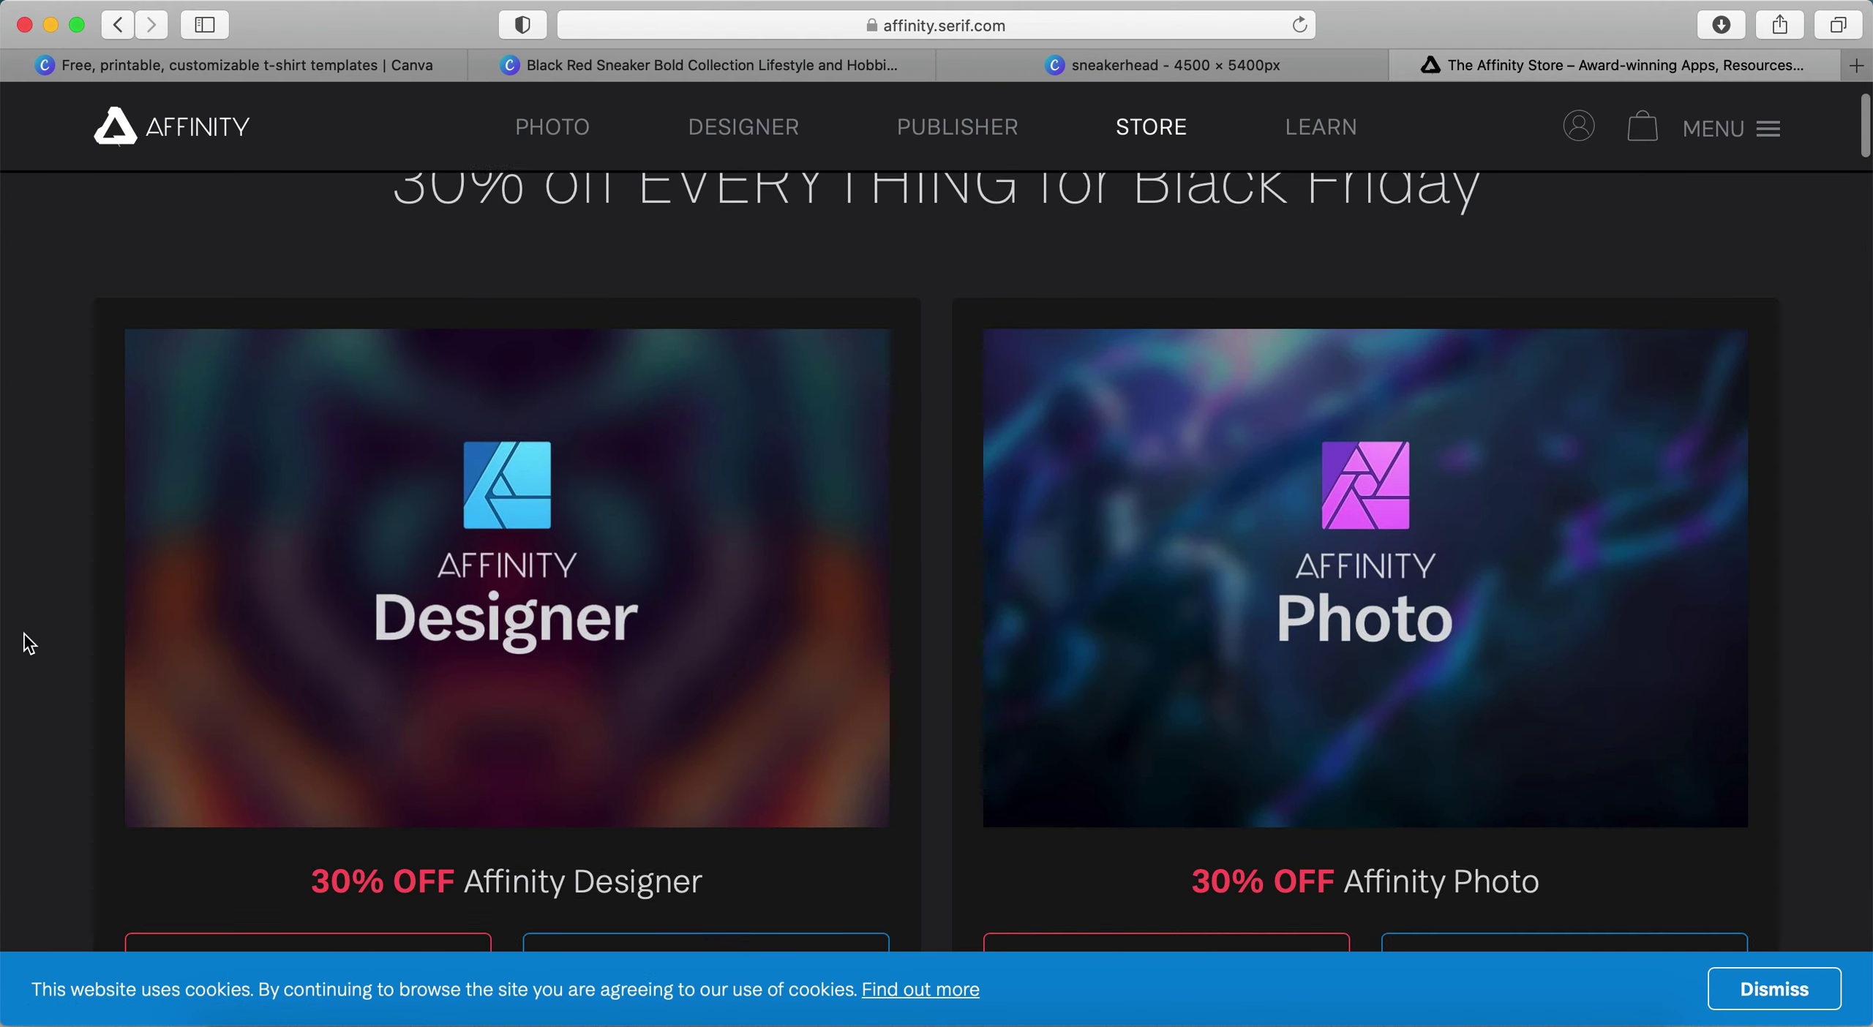
- Scroll through the Affinity Store sale page showing 30% off Affinity Designer and Affinity Photo
{"action": "scroll", "coordinate": [28, 643], "scroll_direction": "down", "scroll_amount": 3}
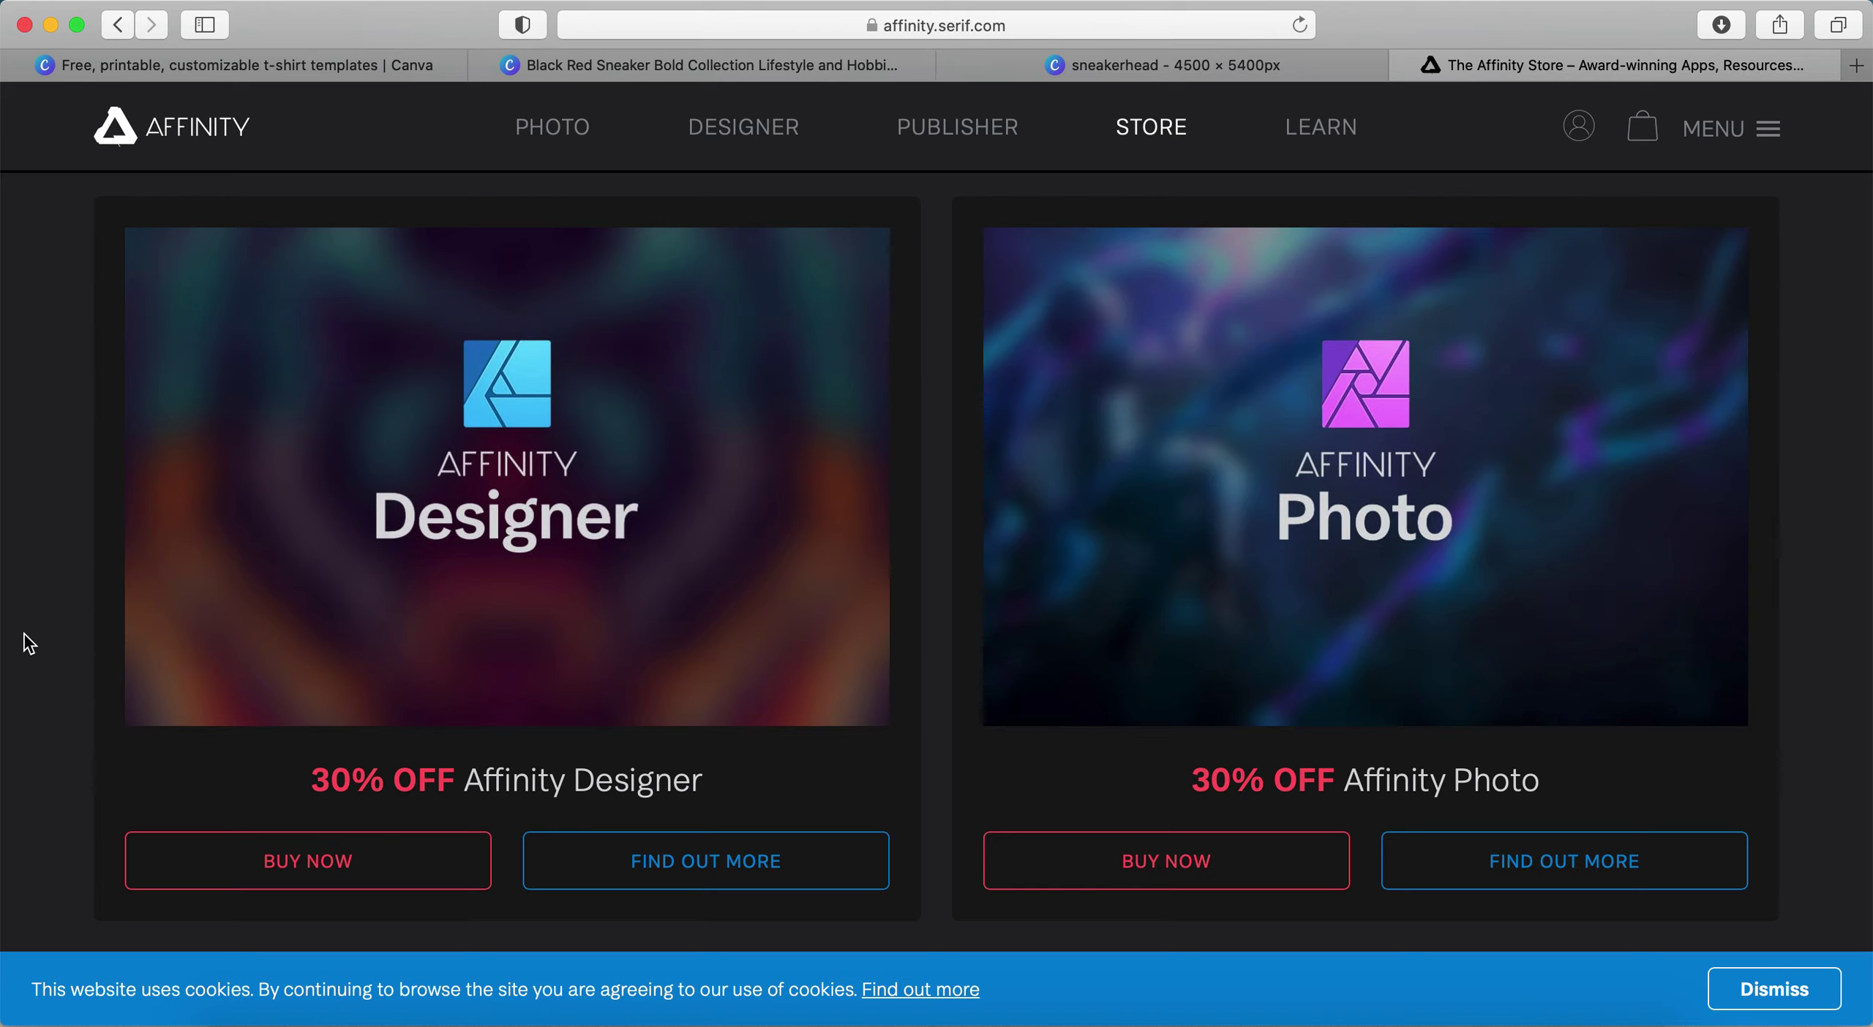
{"action": "scroll", "coordinate": [28, 644], "scroll_direction": "up", "scroll_amount": 2}
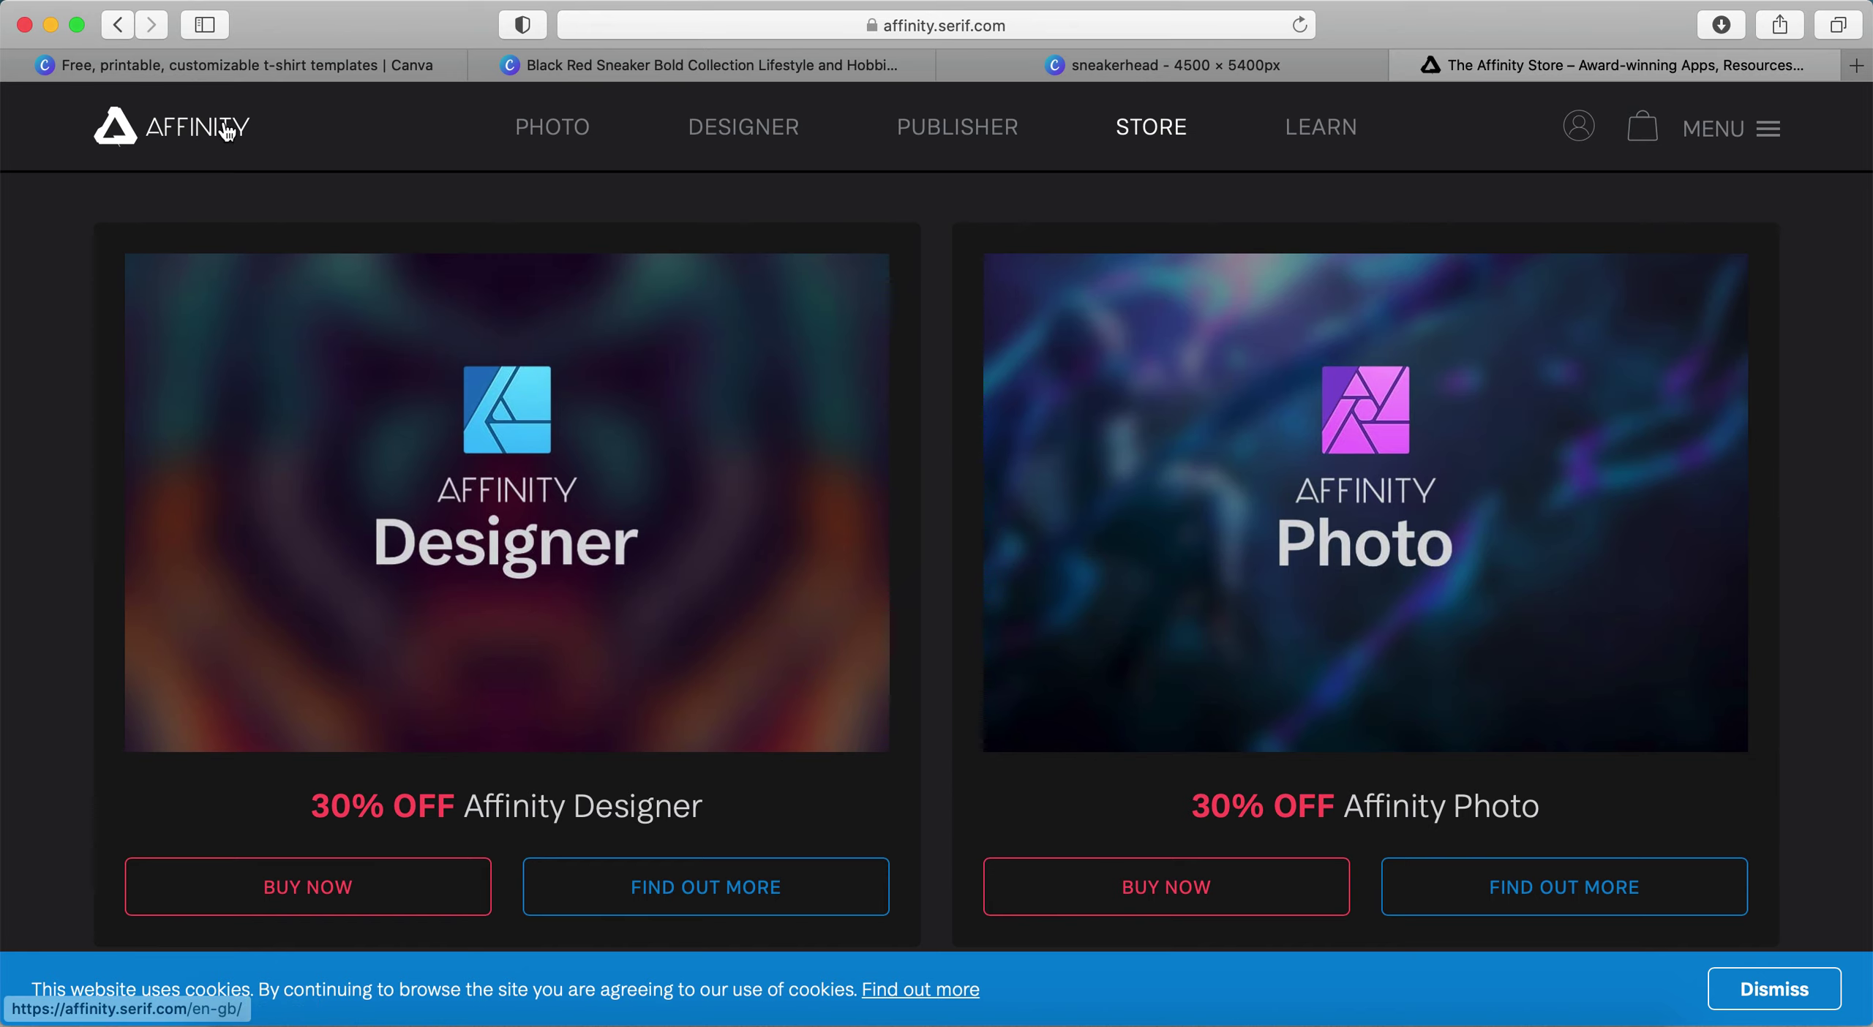
- Switch back to Canva's T-shirt templates page and close the Custom dimensions panel
{"action": "left_click", "coordinate": [278, 58]}
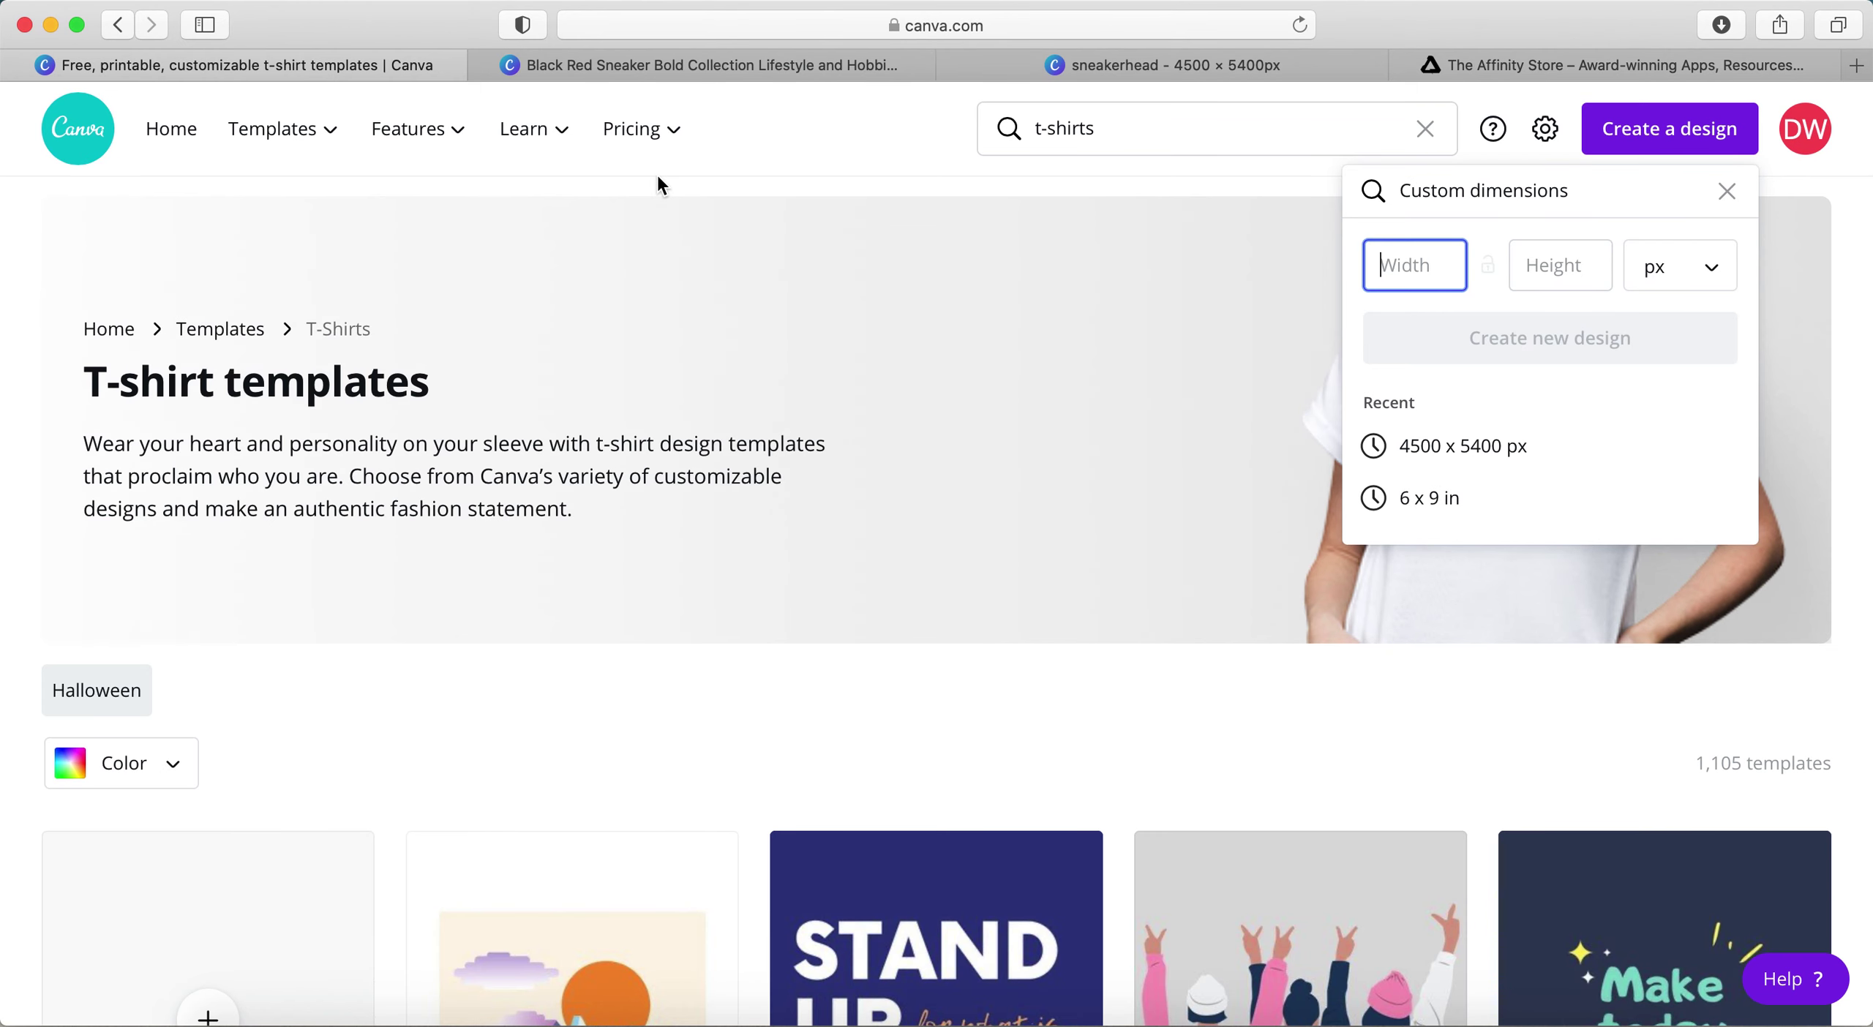
{"action": "left_click", "coordinate": [880, 205]}
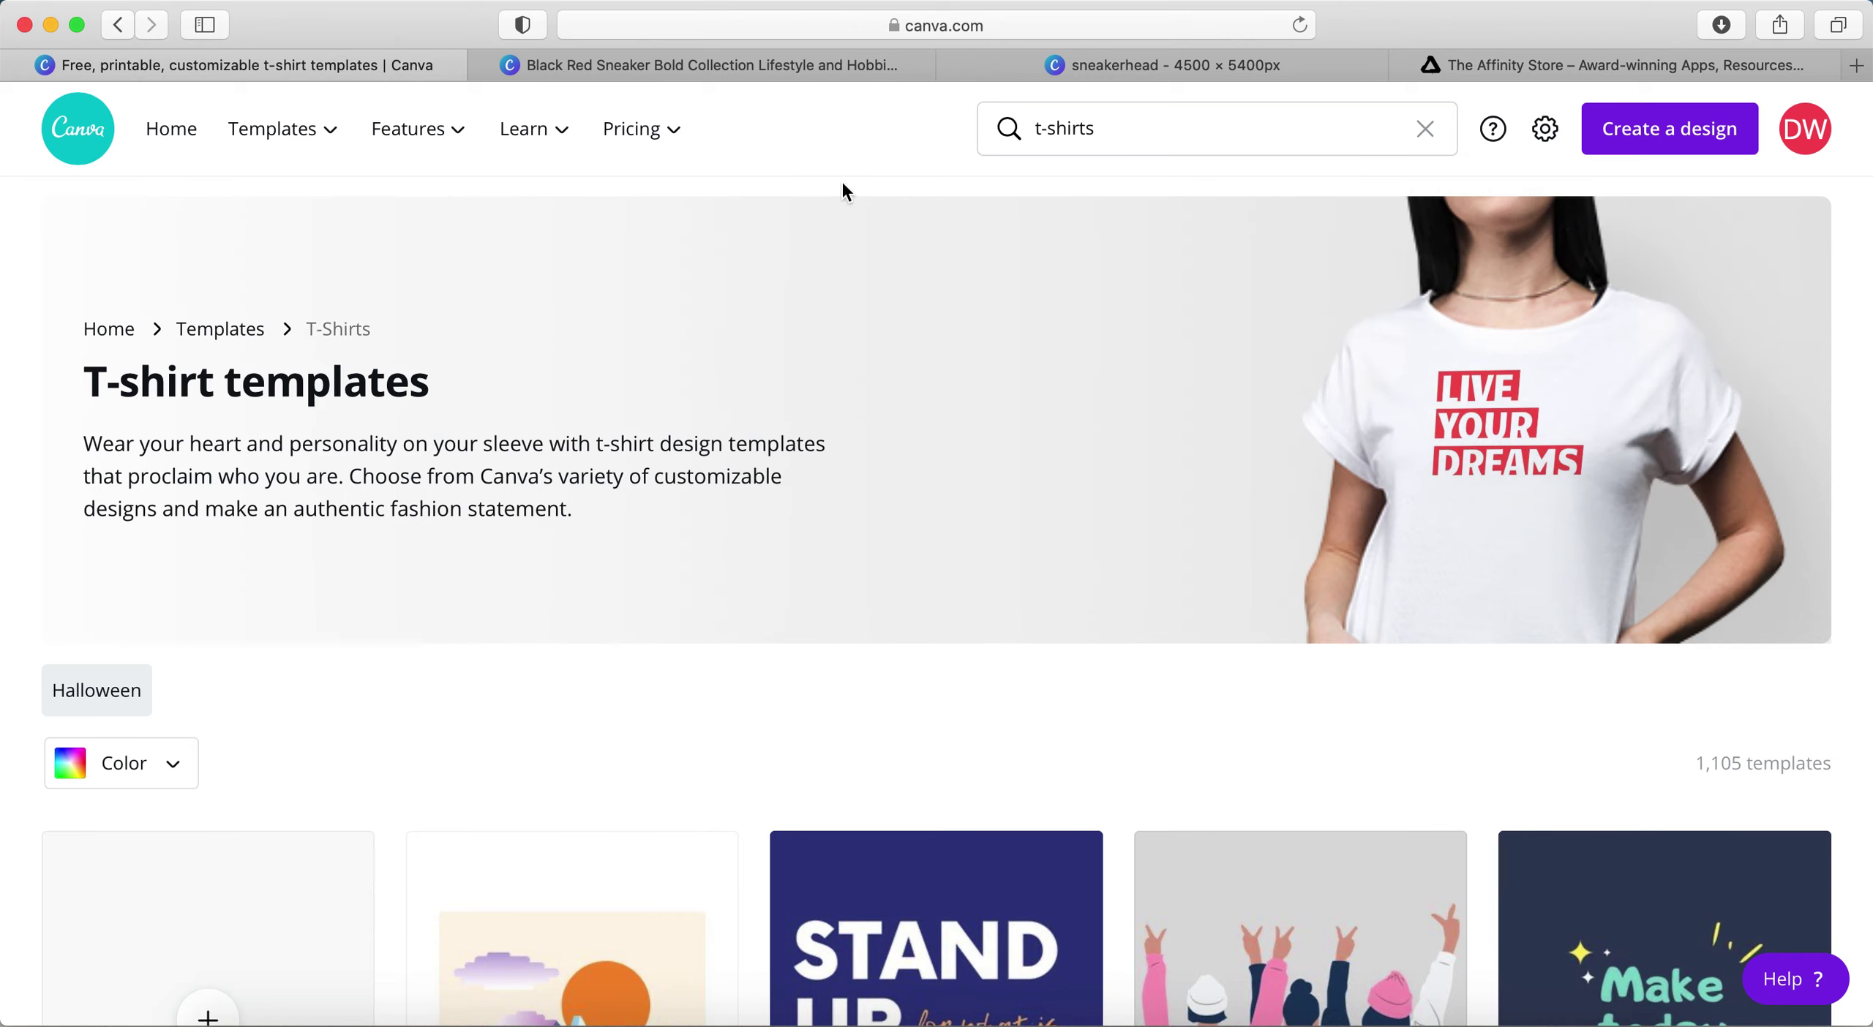